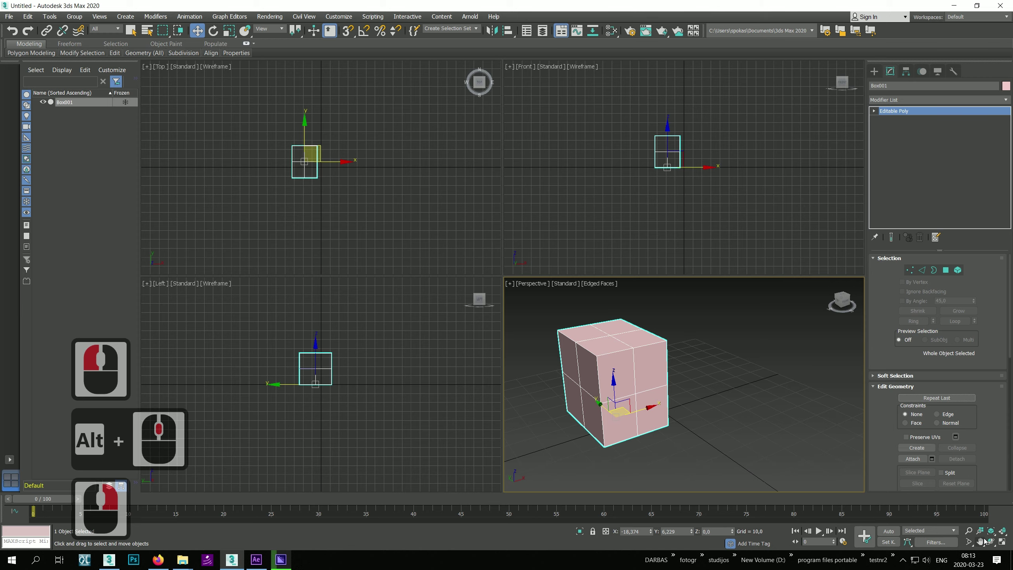
- Maximize the Perspective view and clone the box along the X axis as four separate copies spaced in a row
{"action": "key", "text": "alt+w"}
{"action": "scroll", "coordinate": [402, 283], "scroll_direction": "down", "scroll_amount": 2}
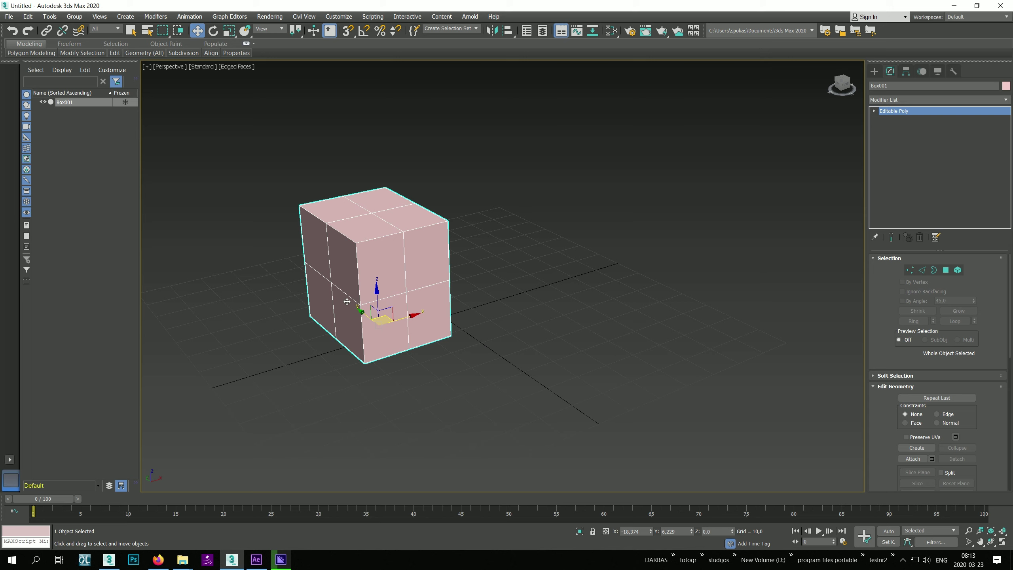
{"action": "middle_click_drag", "start_coordinate": [415, 360], "coordinate": [429, 310], "text": "alt"}
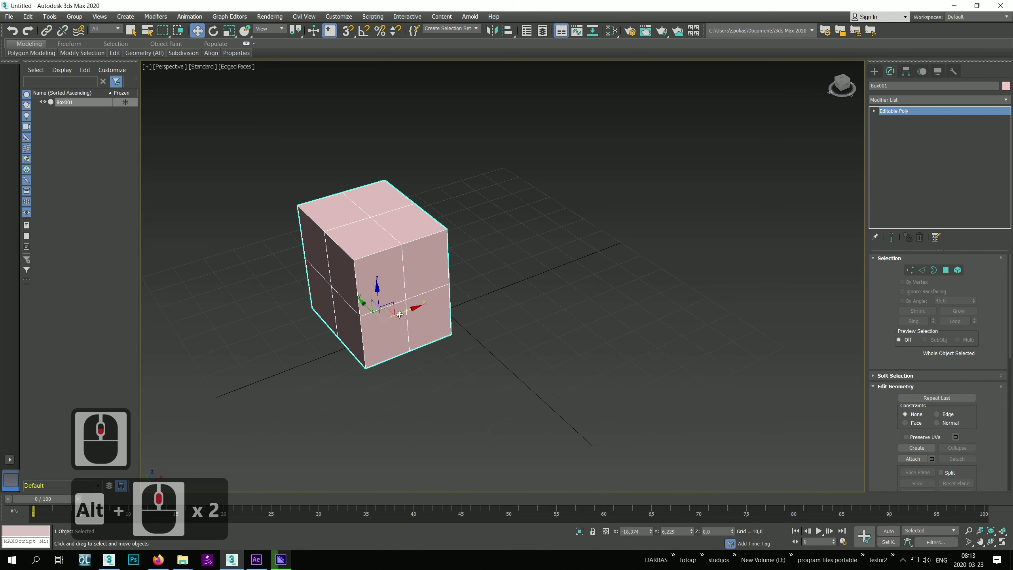
{"action": "mouse_move", "coordinate": [409, 311]}
{"action": "left_mouse_down", "text": "shift"}
{"action": "mouse_move", "coordinate": [572, 305]}
{"action": "mouse_move", "coordinate": [526, 317]}
{"action": "mouse_move", "coordinate": [510, 335]}
{"action": "left_mouse_up", "text": "shift"}
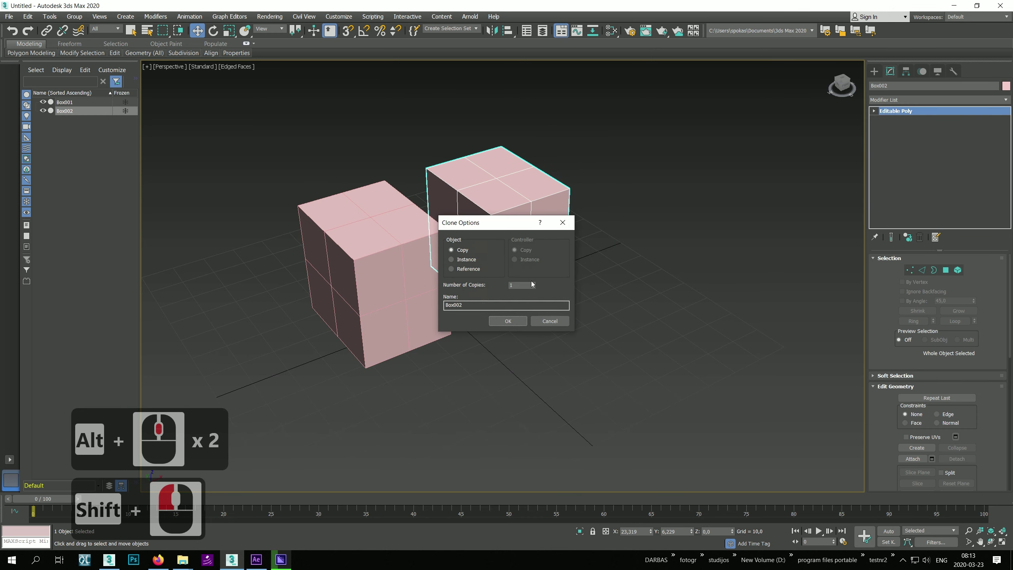
{"action": "left_click_drag", "start_coordinate": [478, 222], "coordinate": [524, 259]}
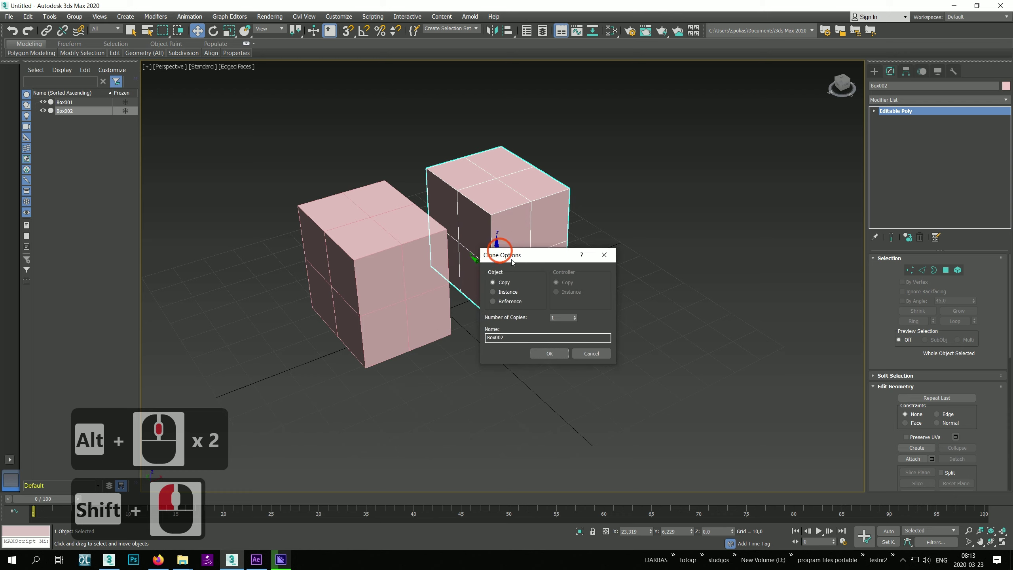
{"action": "left_click", "coordinate": [403, 235]}
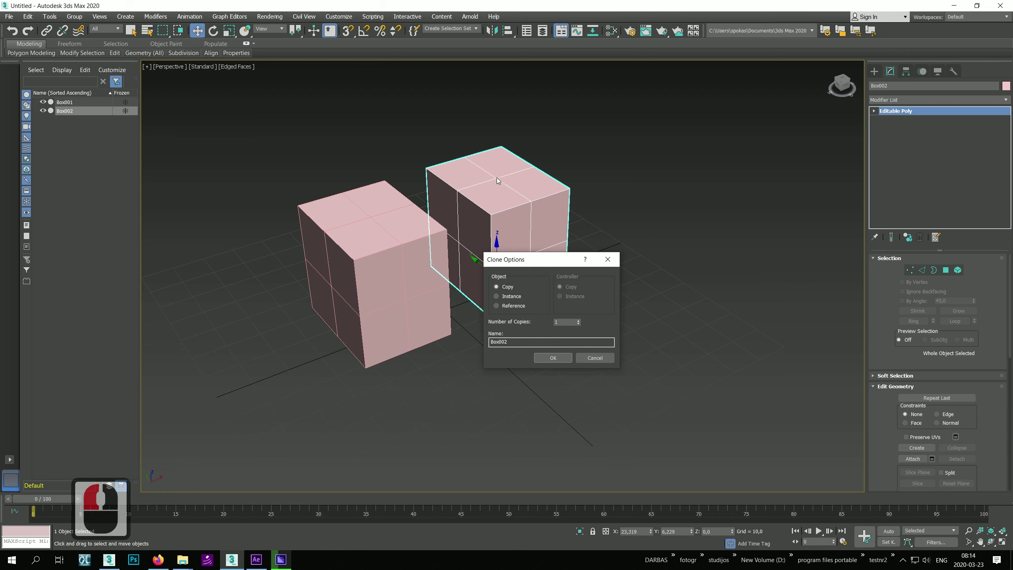
{"action": "left_click", "coordinate": [579, 320]}
{"action": "left_click", "coordinate": [552, 358]}
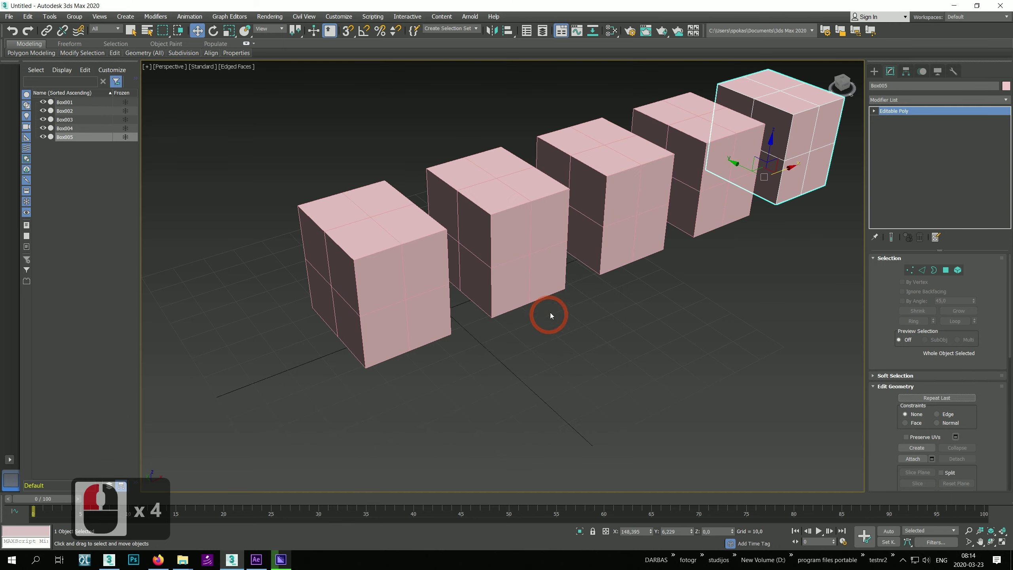
- Raise the centre vertex of the second box's top face along Z to form a peak
{"action": "middle_click_drag", "start_coordinate": [550, 315], "coordinate": [502, 260], "text": "alt"}
{"action": "left_click", "coordinate": [388, 248]}
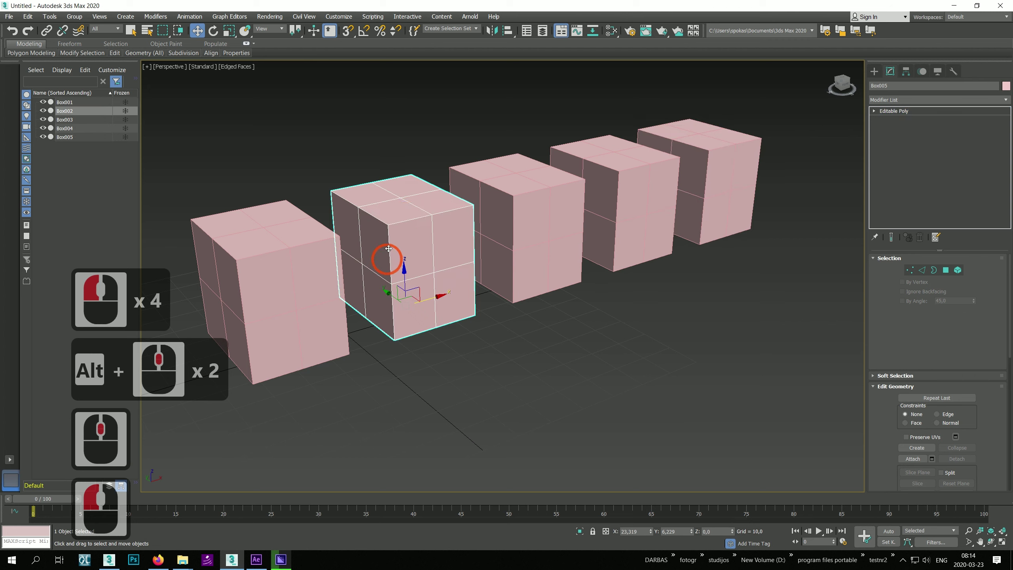
{"action": "left_click", "coordinate": [910, 270]}
{"action": "left_click", "coordinate": [400, 197]}
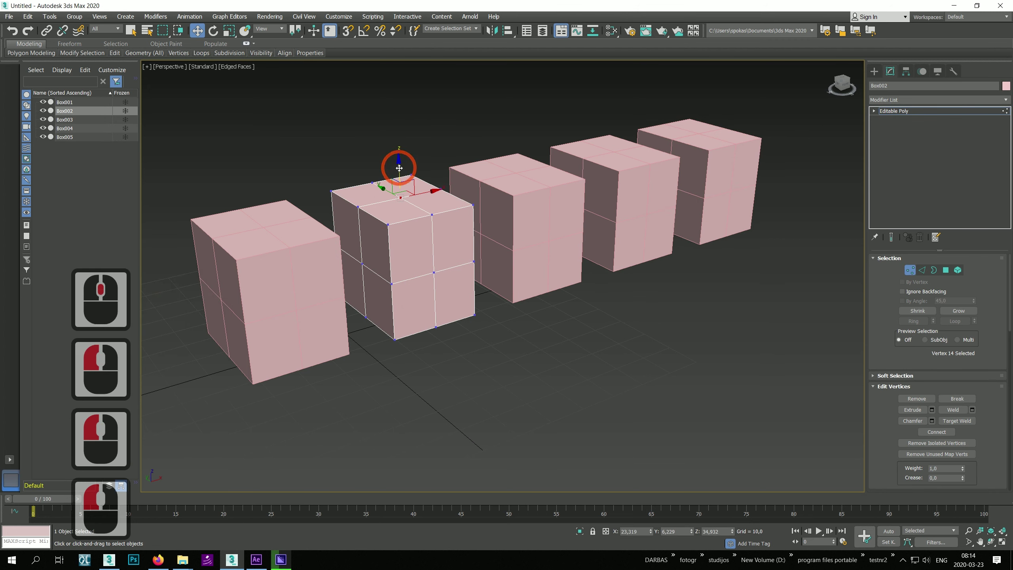
{"action": "left_click_drag", "start_coordinate": [399, 168], "coordinate": [398, 132]}
{"action": "left_click", "coordinate": [910, 270]}
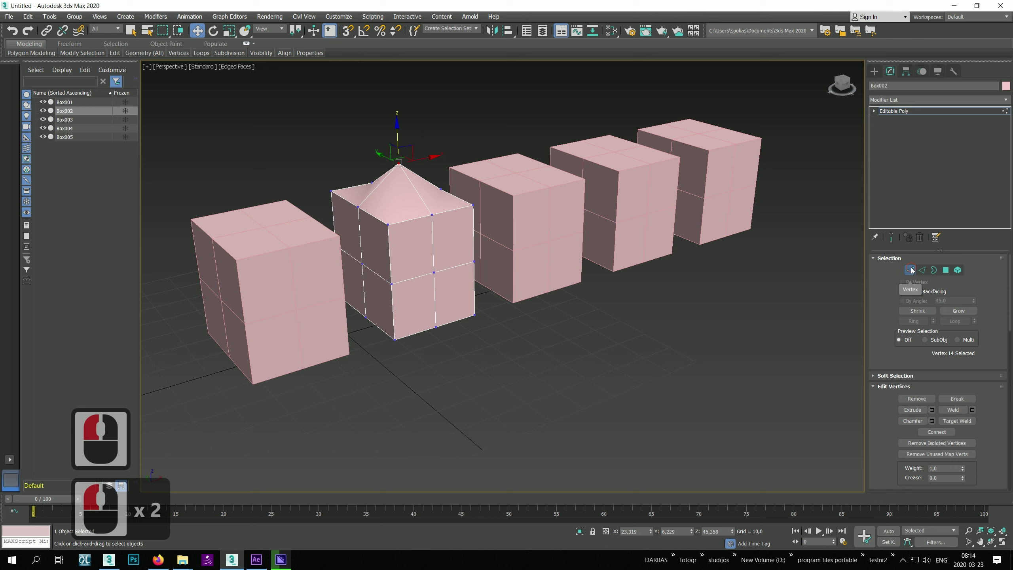
- Pull the near bottom corner vertex of the third box downward along Z to form a spike
{"action": "double_click", "coordinate": [547, 238]}
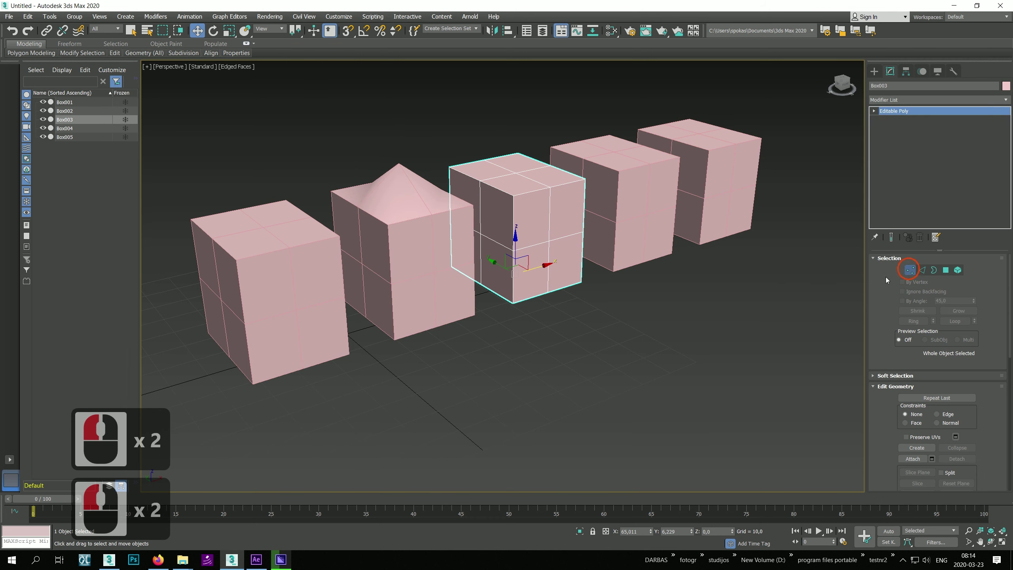
{"action": "left_click", "coordinate": [909, 269]}
{"action": "left_click", "coordinate": [512, 303]}
{"action": "left_click_drag", "start_coordinate": [512, 280], "coordinate": [512, 310]}
{"action": "left_click", "coordinate": [910, 271]}
- Pull the centre vertex of the fourth box's front face outward to make it bulge
{"action": "left_click", "coordinate": [604, 259]}
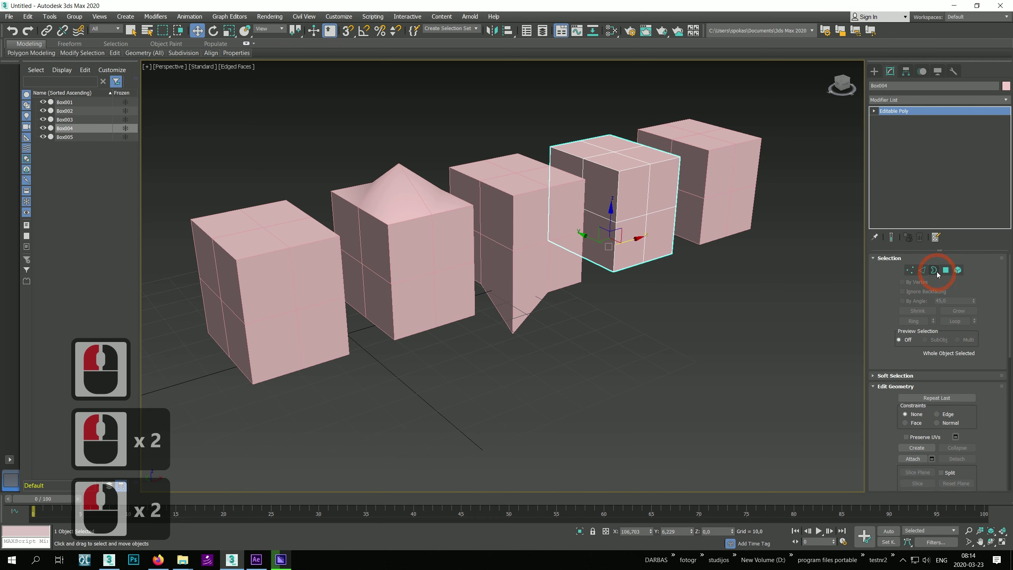
{"action": "left_click", "coordinate": [910, 270]}
{"action": "left_click", "coordinate": [643, 219]}
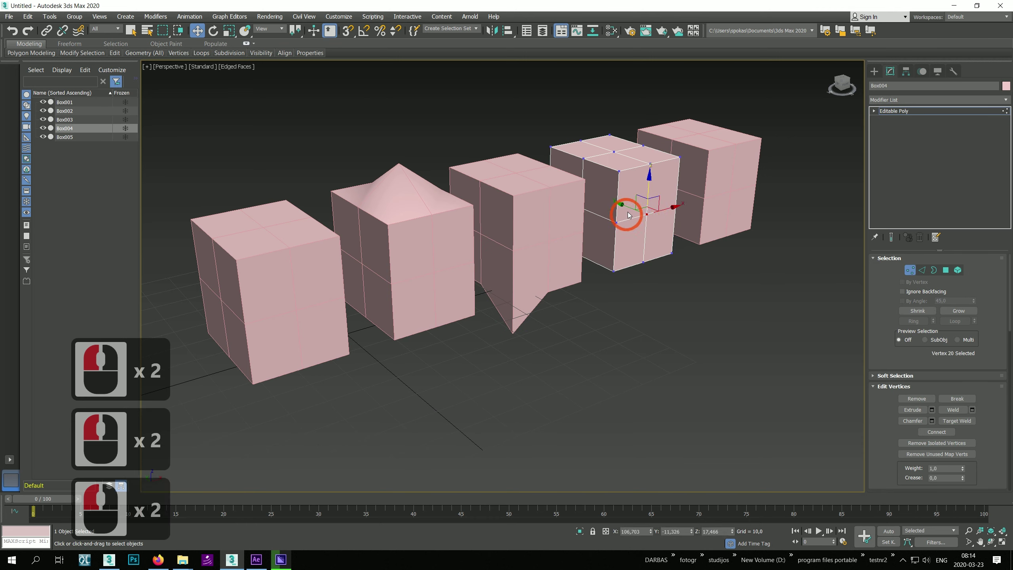
{"action": "left_click_drag", "start_coordinate": [655, 225], "coordinate": [715, 199]}
{"action": "left_click", "coordinate": [910, 270]}
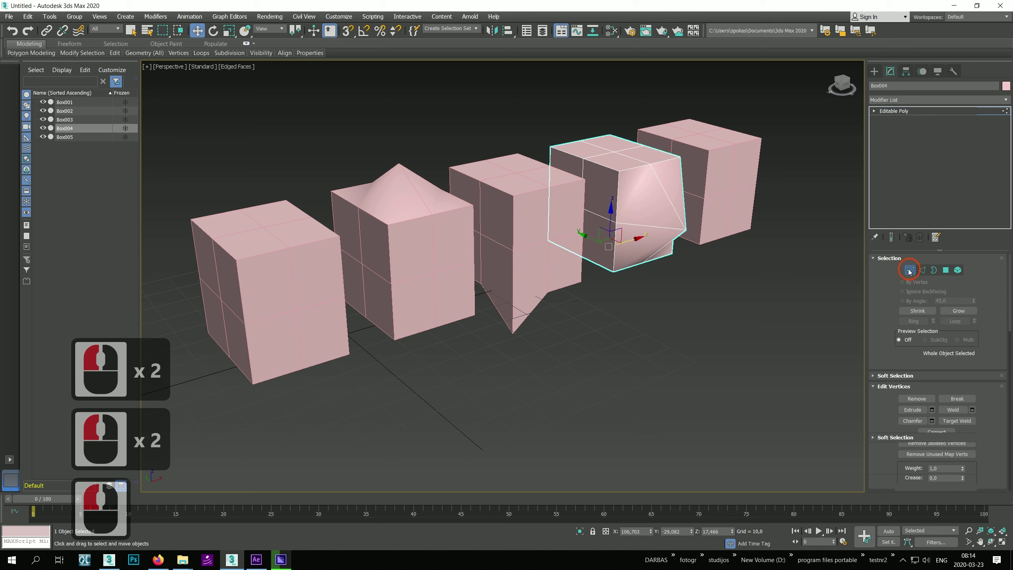
- Select all the top vertices of the fifth box and raise them along Z to make the box taller
{"action": "left_click", "coordinate": [743, 179]}
{"action": "left_click", "coordinate": [910, 270]}
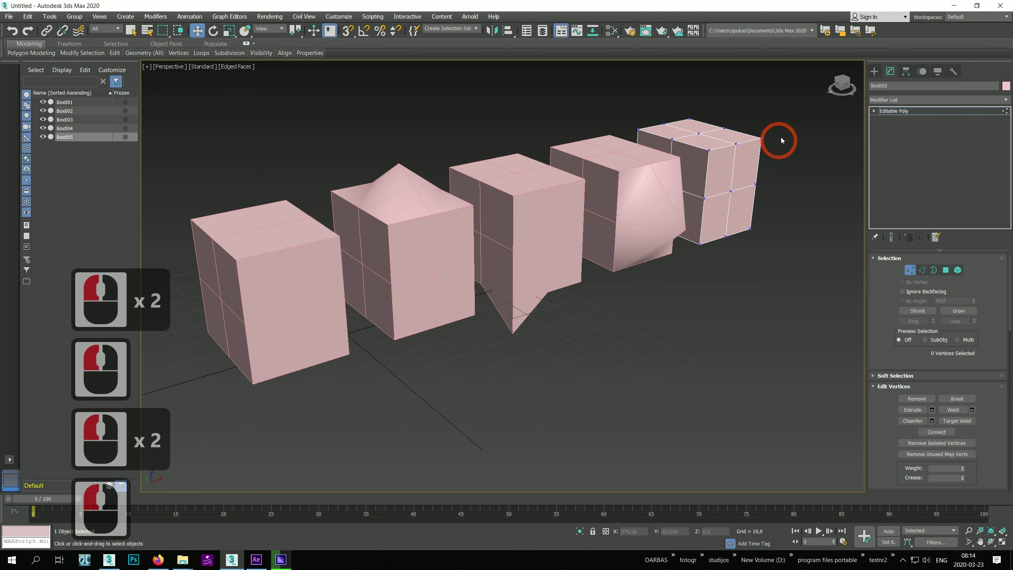
{"action": "left_click_drag", "start_coordinate": [630, 93], "coordinate": [779, 169]}
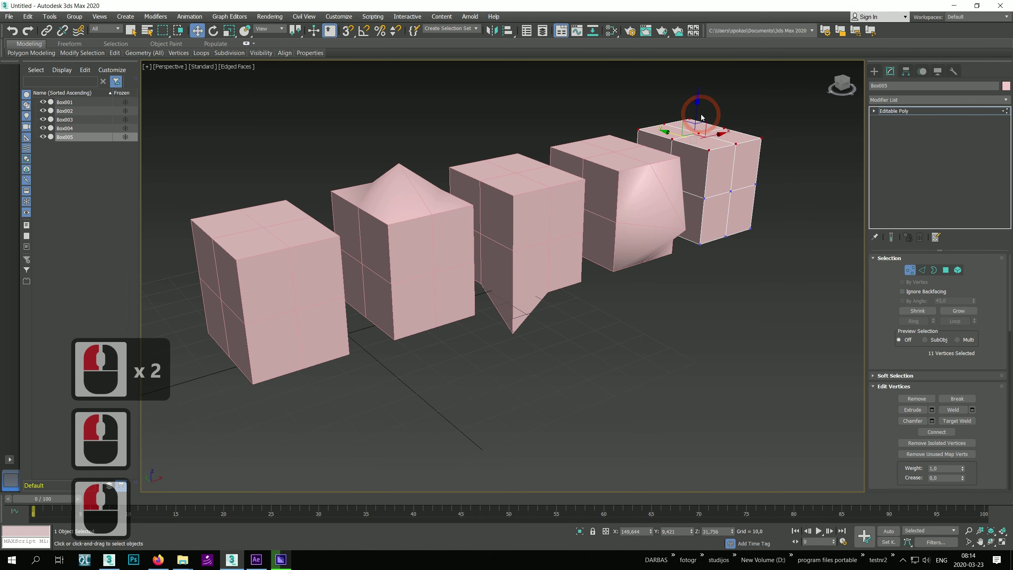
{"action": "left_click_drag", "start_coordinate": [697, 112], "coordinate": [699, 73]}
{"action": "left_click", "coordinate": [910, 270]}
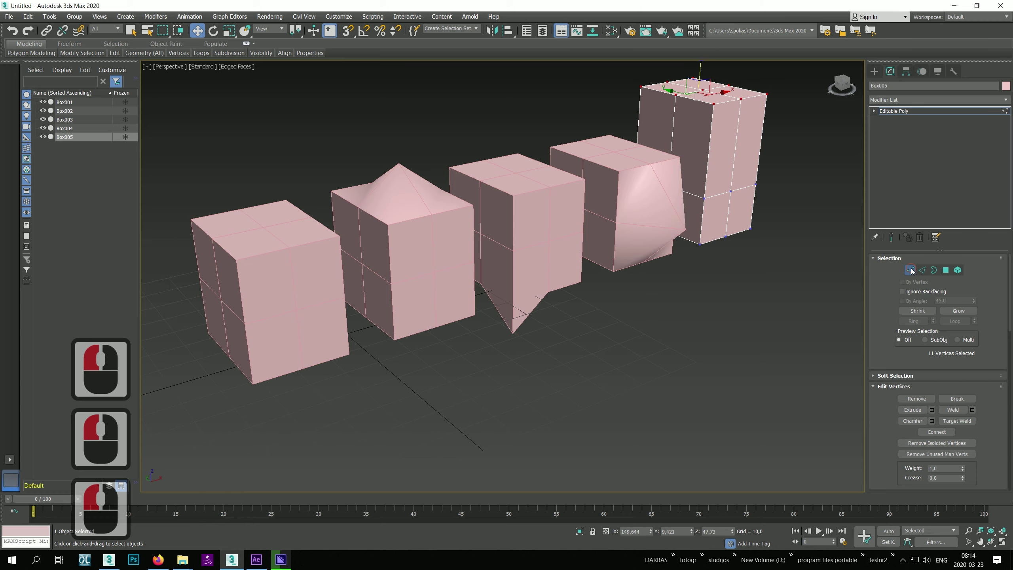
- Select the original undeformed box and apply the Morpher animation modifier to it
{"action": "double_click", "coordinate": [712, 407]}
{"action": "middle_click_drag", "start_coordinate": [712, 406], "coordinate": [399, 287], "text": "alt"}
{"action": "left_click", "coordinate": [269, 271]}
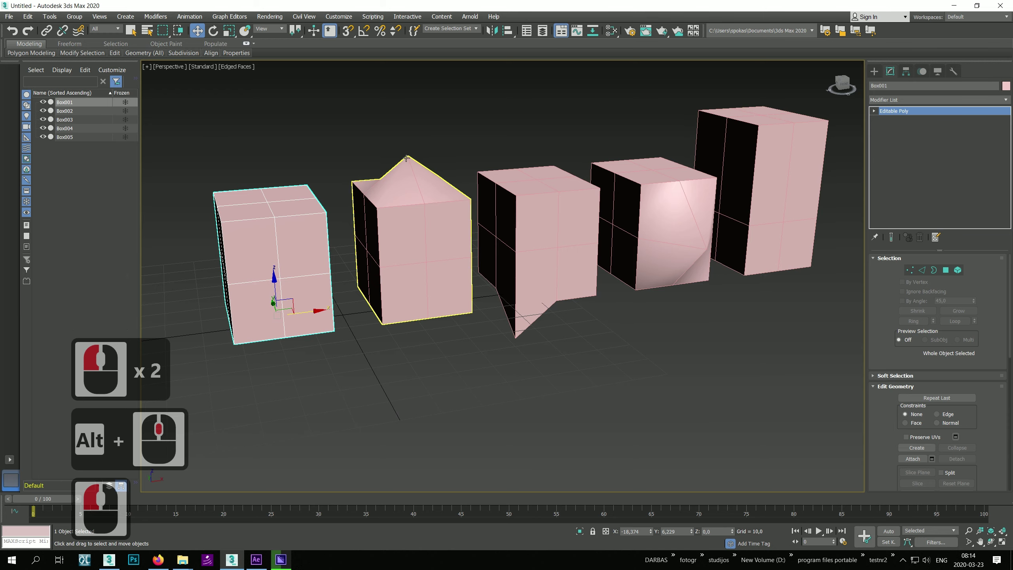
{"action": "middle_click_drag", "start_coordinate": [479, 294], "coordinate": [497, 358], "text": "alt"}
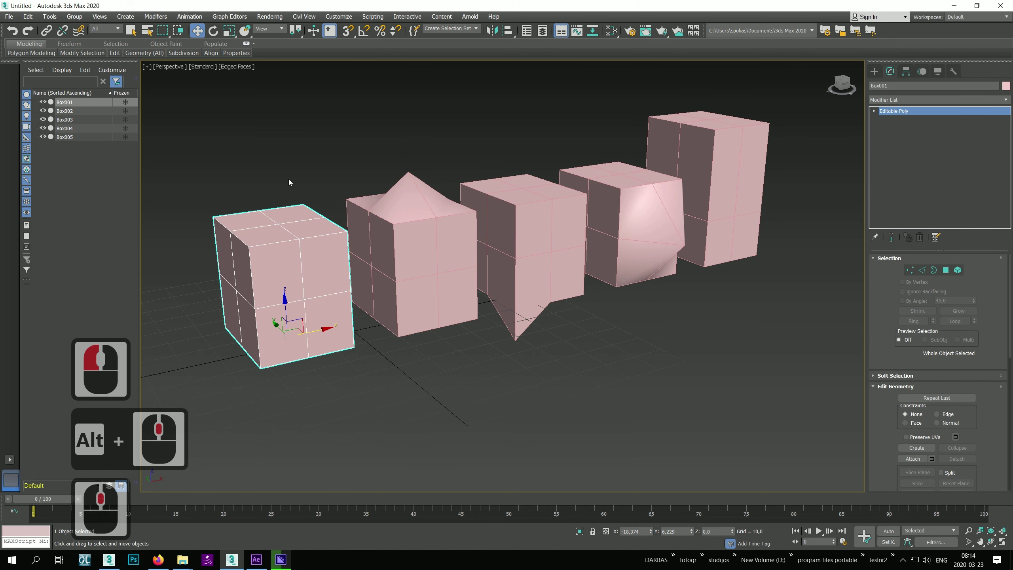
{"action": "left_click", "coordinate": [283, 206]}
{"action": "left_click", "coordinate": [278, 224]}
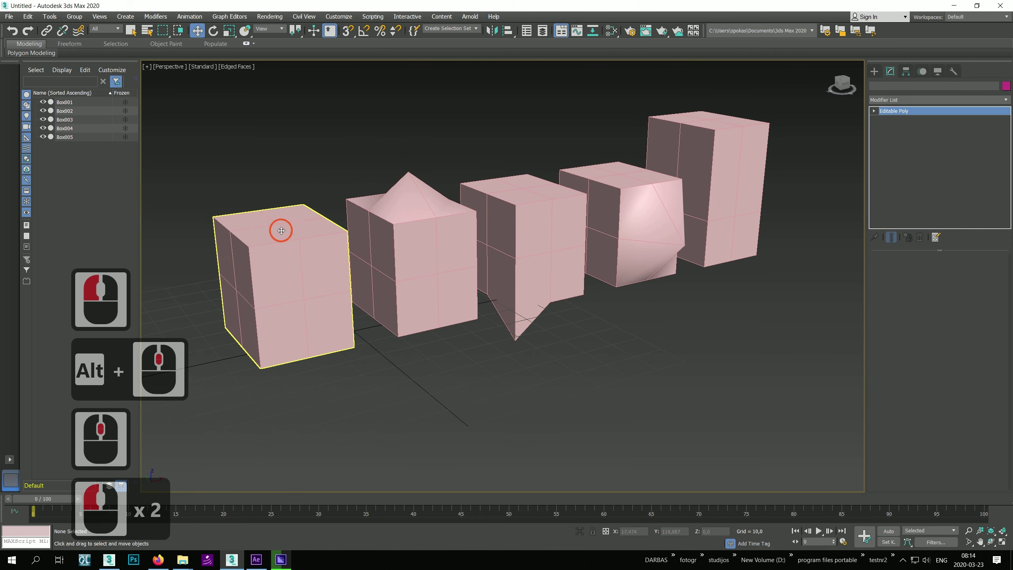
{"action": "left_click", "coordinate": [156, 16]}
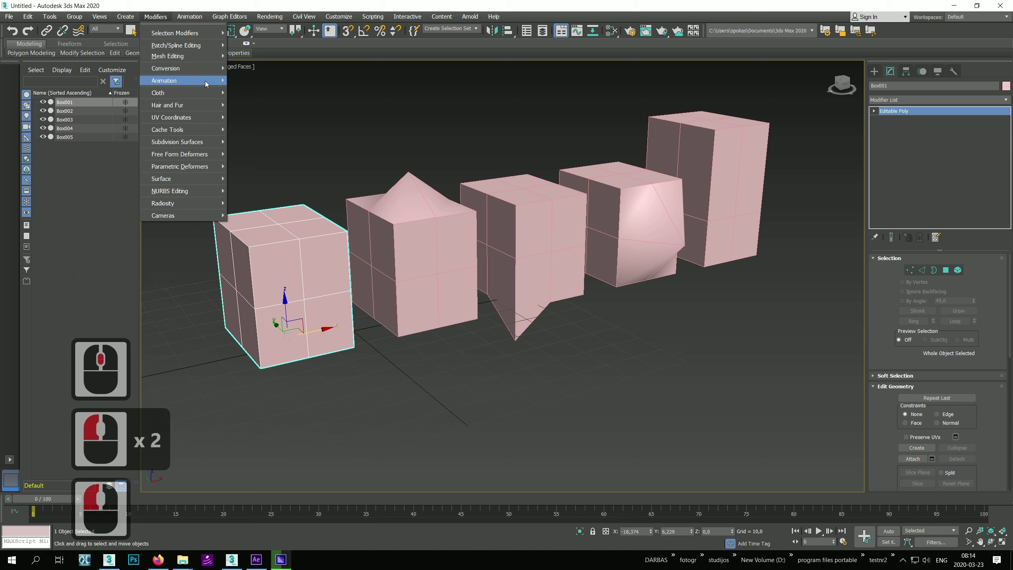
{"action": "mouse_move", "coordinate": [205, 81]}
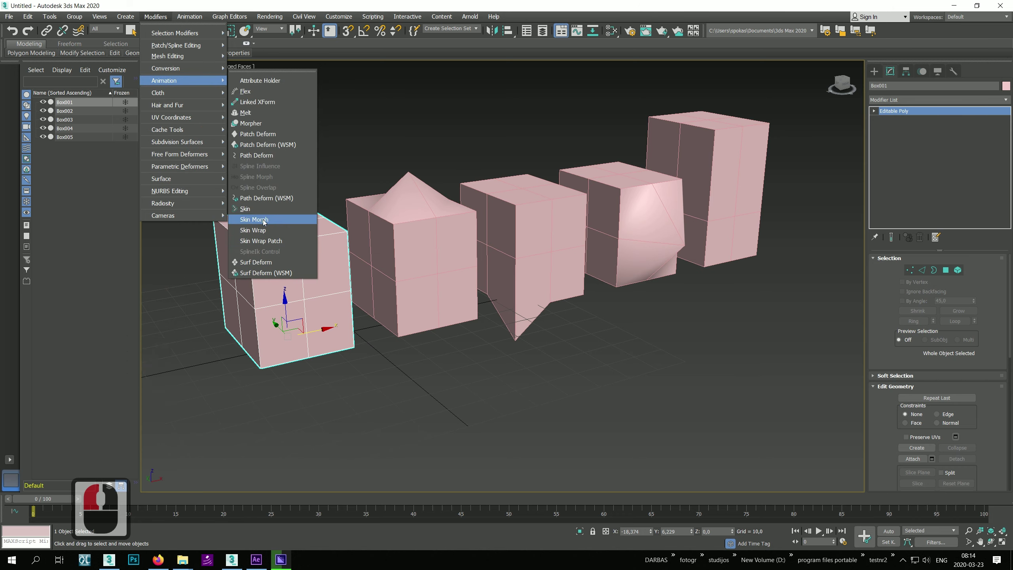
{"action": "left_click", "coordinate": [263, 125]}
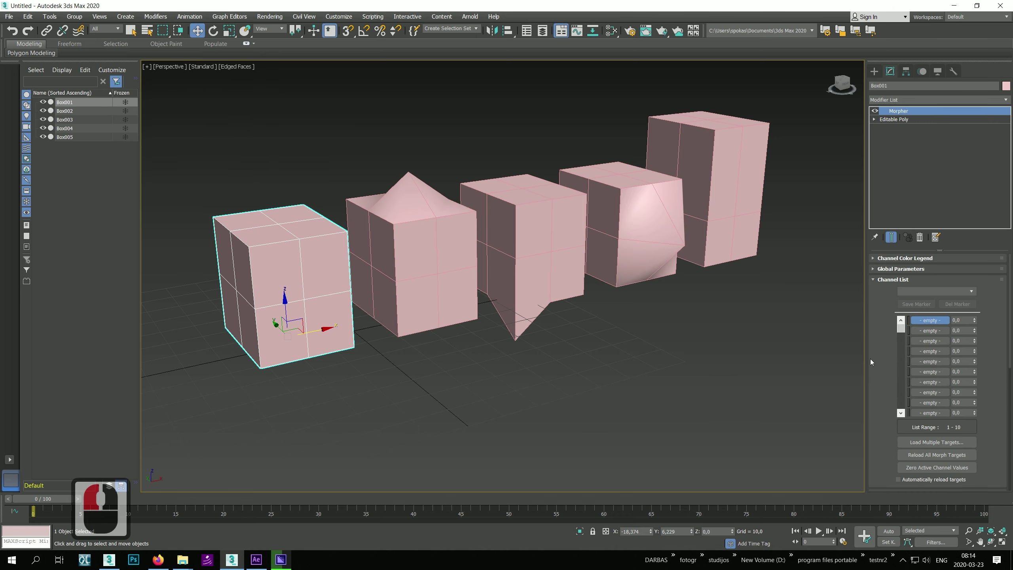
- Load Box005, Box004, Box003 and Box002 together as morph targets in the Morpher channel list
{"action": "mouse_move", "coordinate": [870, 359]}
{"action": "left_mouse_down"}
{"action": "mouse_move", "coordinate": [873, 255]}
{"action": "mouse_move", "coordinate": [873, 341]}
{"action": "left_mouse_up"}
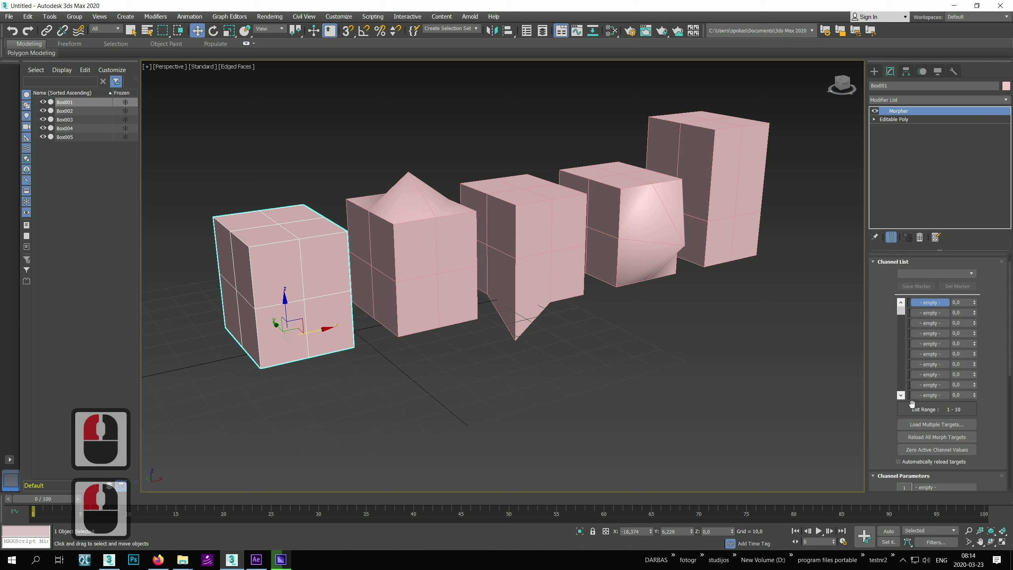
{"action": "left_click", "coordinate": [936, 424]}
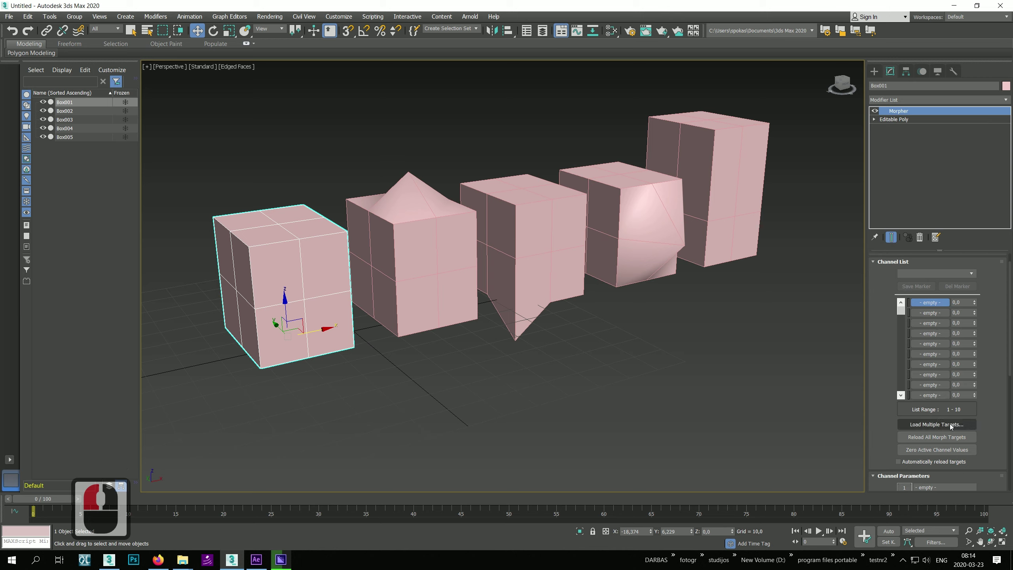
{"action": "left_click", "coordinate": [54, 66]}
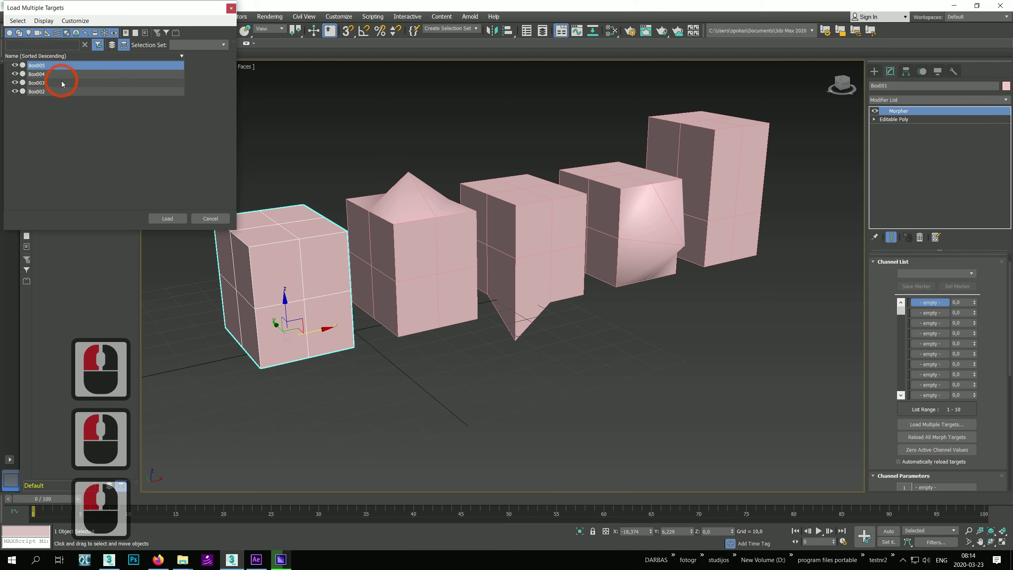
{"action": "left_click", "coordinate": [65, 92], "text": "shift"}
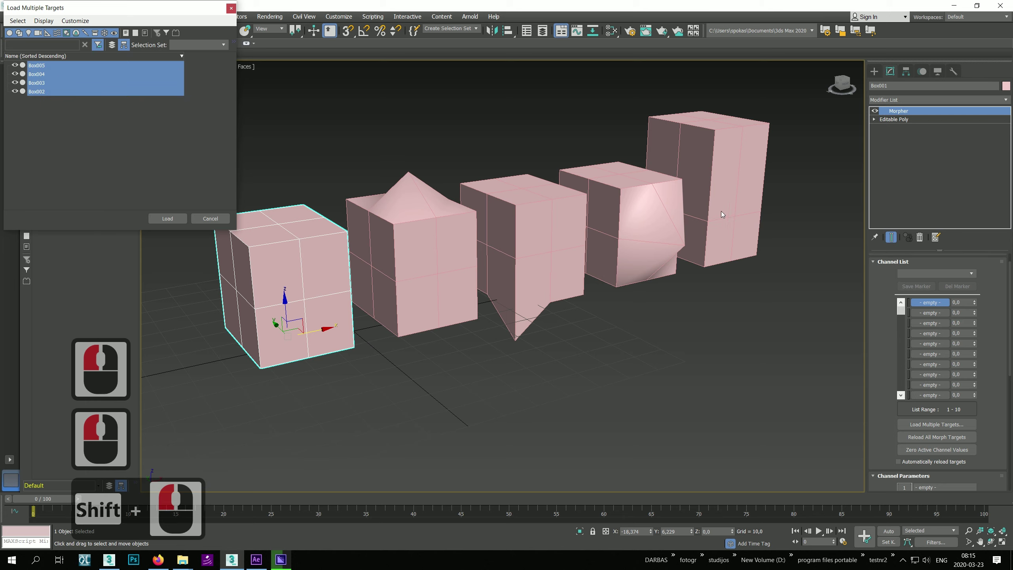
{"action": "left_click", "coordinate": [169, 219]}
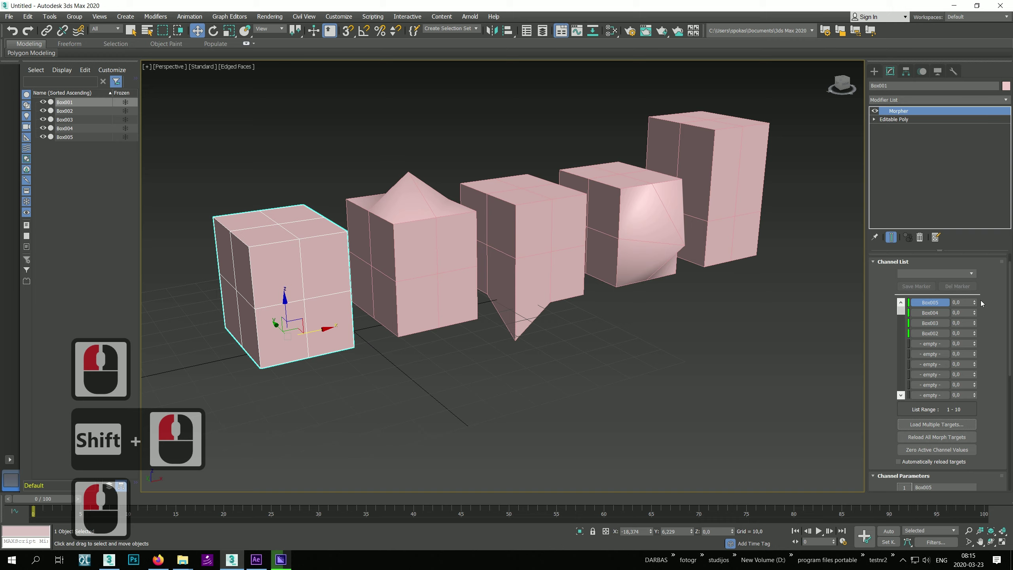
- Try out the Box005 morph channel at 100 and the Box004 channel, returning both to 0
{"action": "left_click_drag", "start_coordinate": [974, 302], "coordinate": [990, 190]}
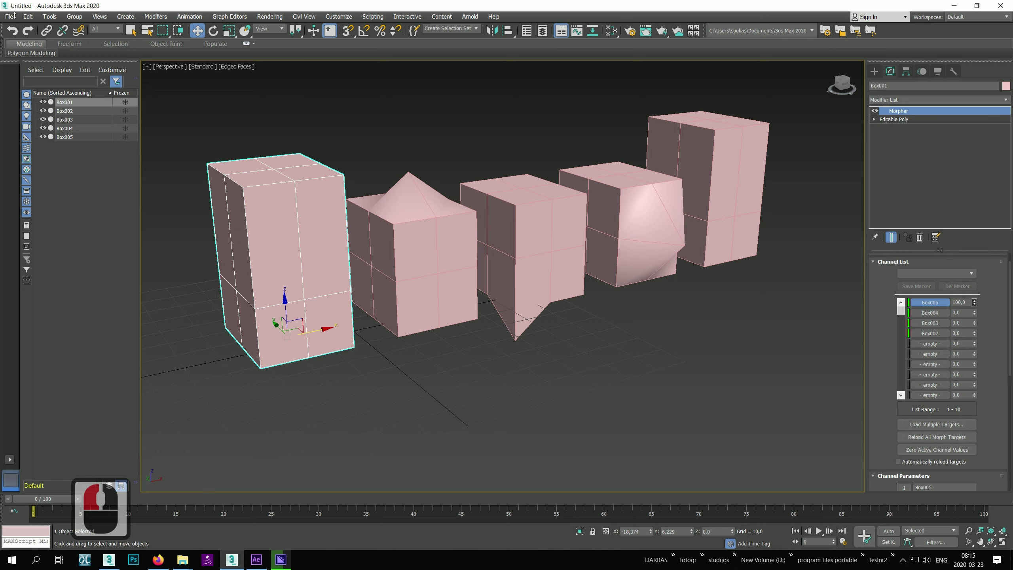
{"action": "left_click_drag", "start_coordinate": [14, 16], "coordinate": [273, 396]}
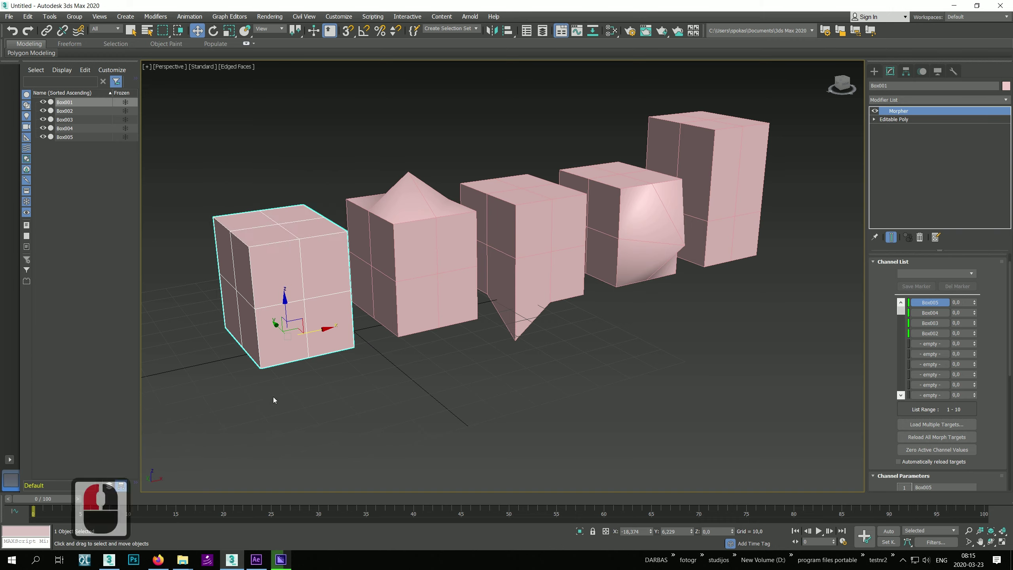
{"action": "left_click_drag", "start_coordinate": [974, 313], "coordinate": [129, 32]}
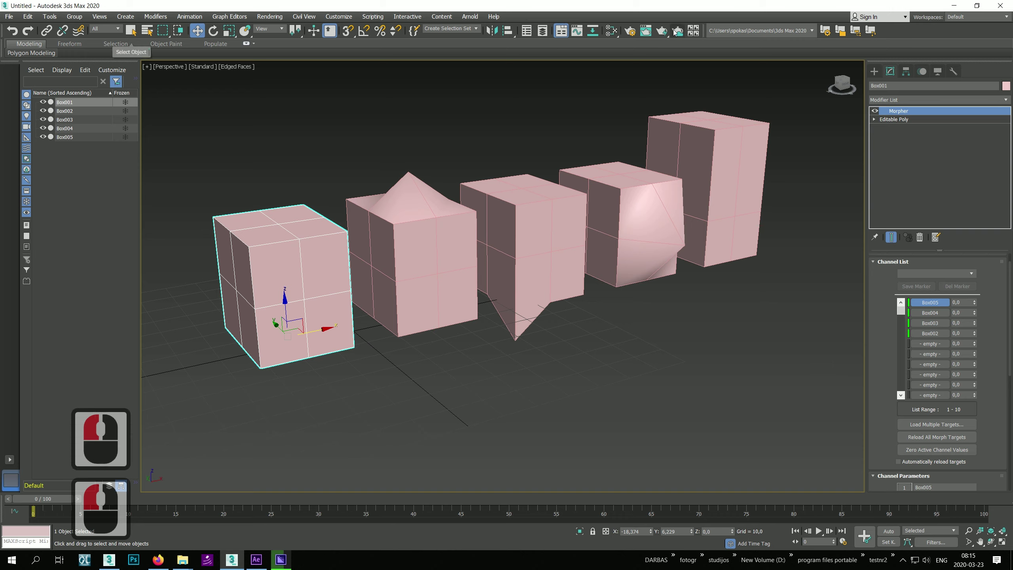
- Turn on Auto Key and enter 0 for the Box005 morph channel at frame 0, leaving Box004 at 0
{"action": "left_click", "coordinate": [888, 531]}
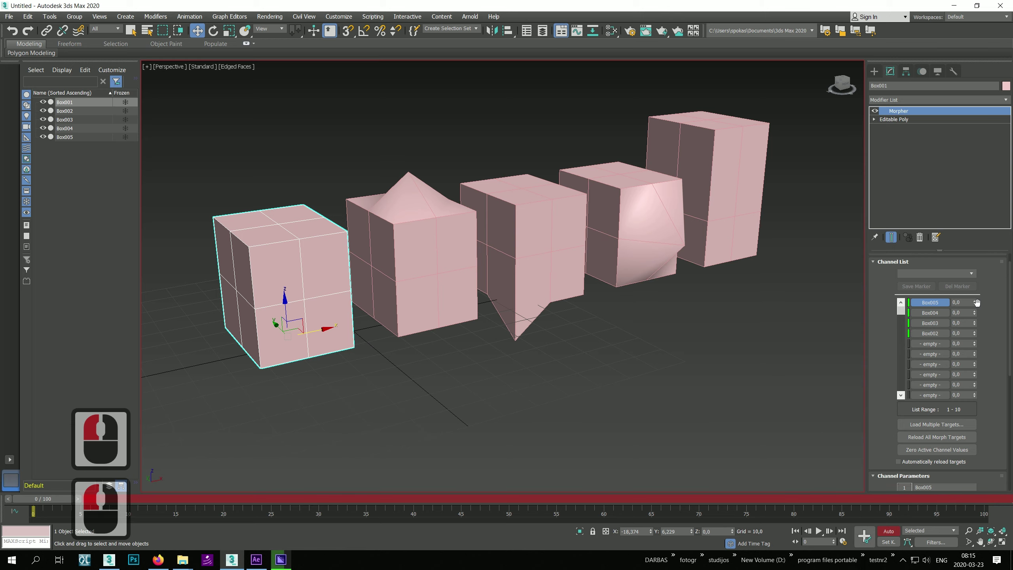
{"action": "left_click_drag", "start_coordinate": [976, 302], "coordinate": [787, 303]}
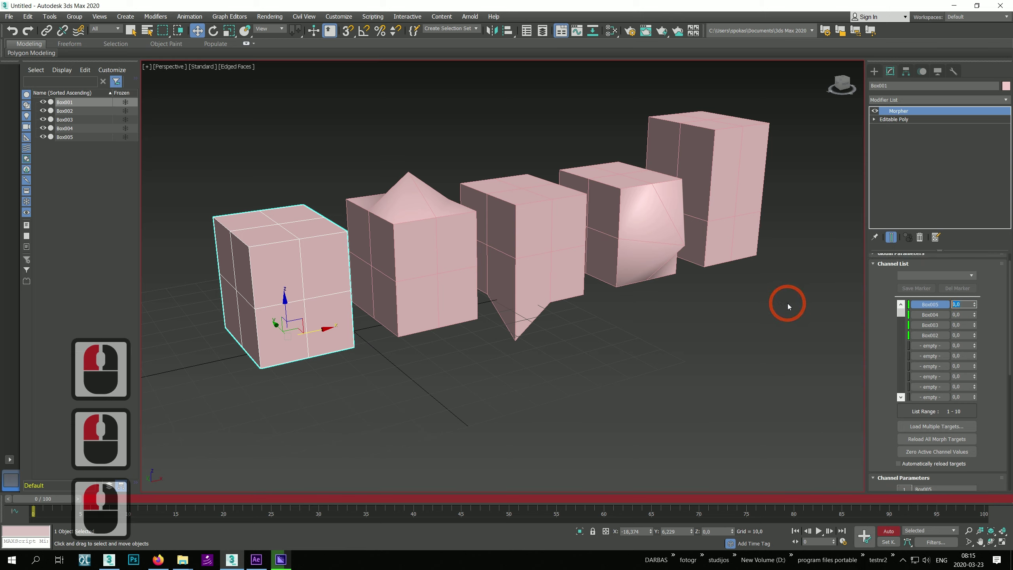
{"action": "type", "text": "0"}
{"action": "key", "text": "Return"}
{"action": "left_click", "coordinate": [964, 315]}
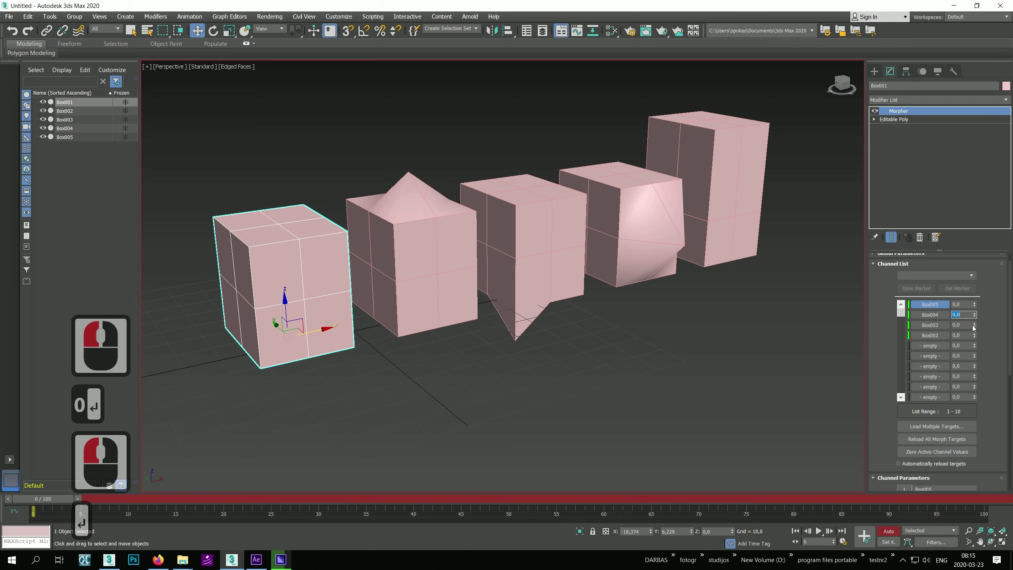
{"action": "key", "text": "Return"}
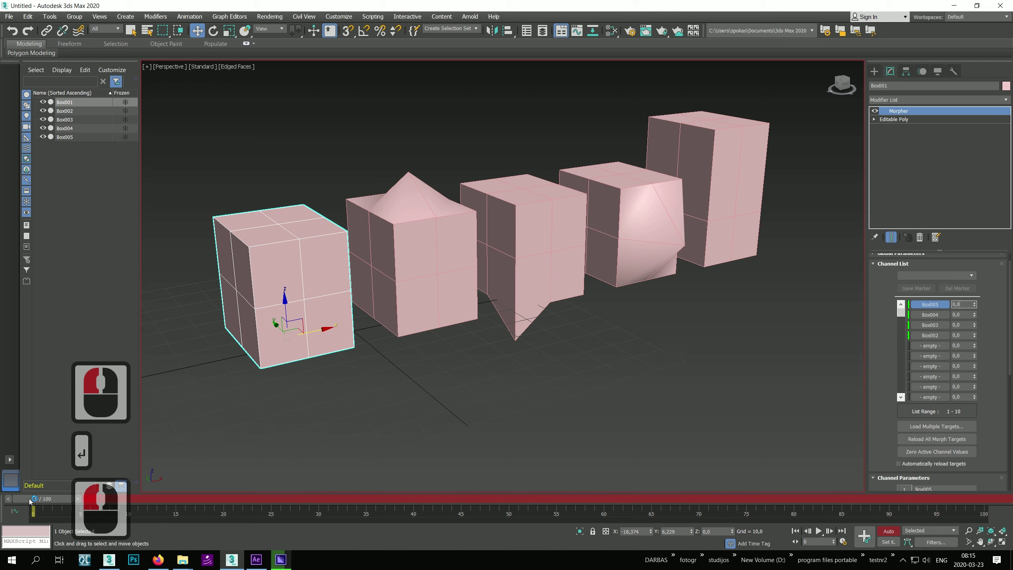
- At frame 6, key the Box005 and Box004 morph channels at 100, return to frame 0 and turn off Auto Key
{"action": "left_click_drag", "start_coordinate": [35, 499], "coordinate": [91, 502]}
{"action": "left_click", "coordinate": [198, 30]}
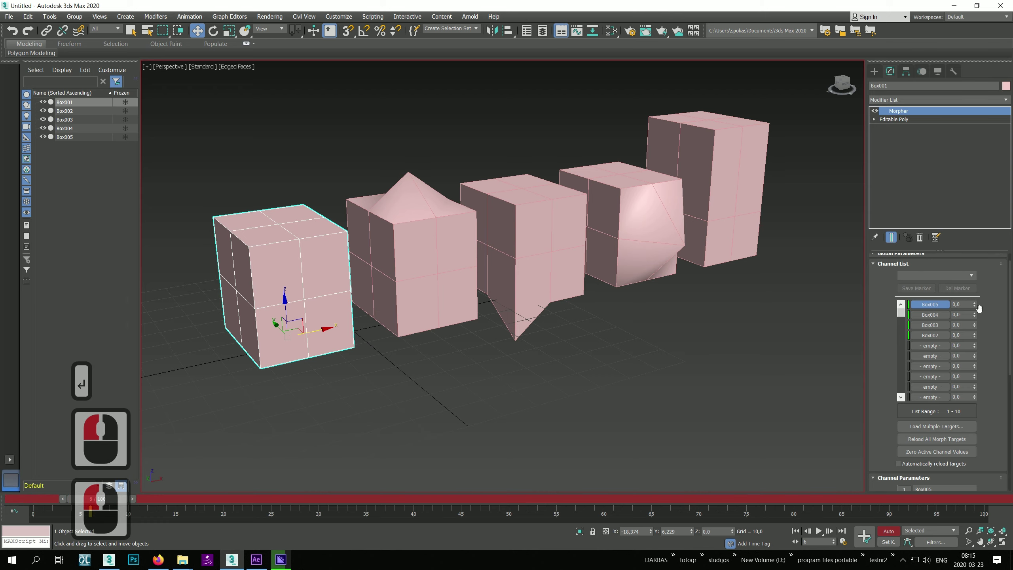
{"action": "left_click_drag", "start_coordinate": [975, 306], "coordinate": [995, 215]}
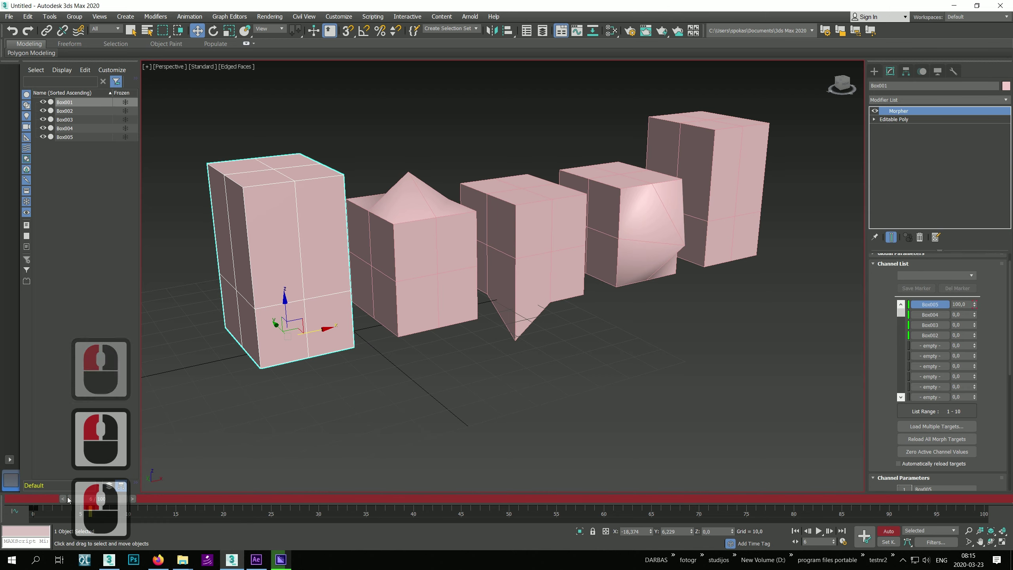
{"action": "left_click_drag", "start_coordinate": [975, 316], "coordinate": [976, 222]}
{"action": "left_click_drag", "start_coordinate": [87, 497], "coordinate": [1, 393]}
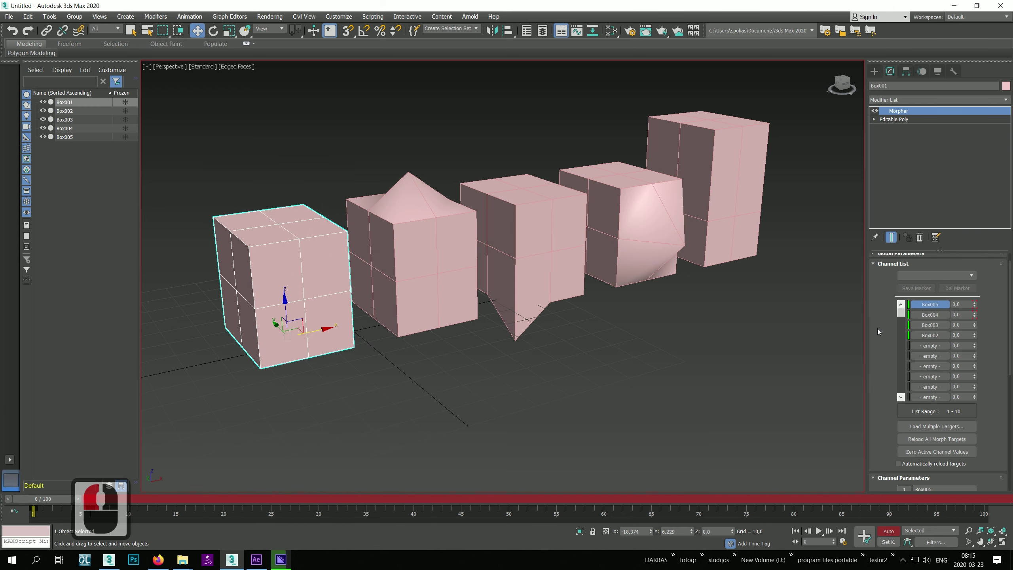
{"action": "left_click", "coordinate": [890, 531]}
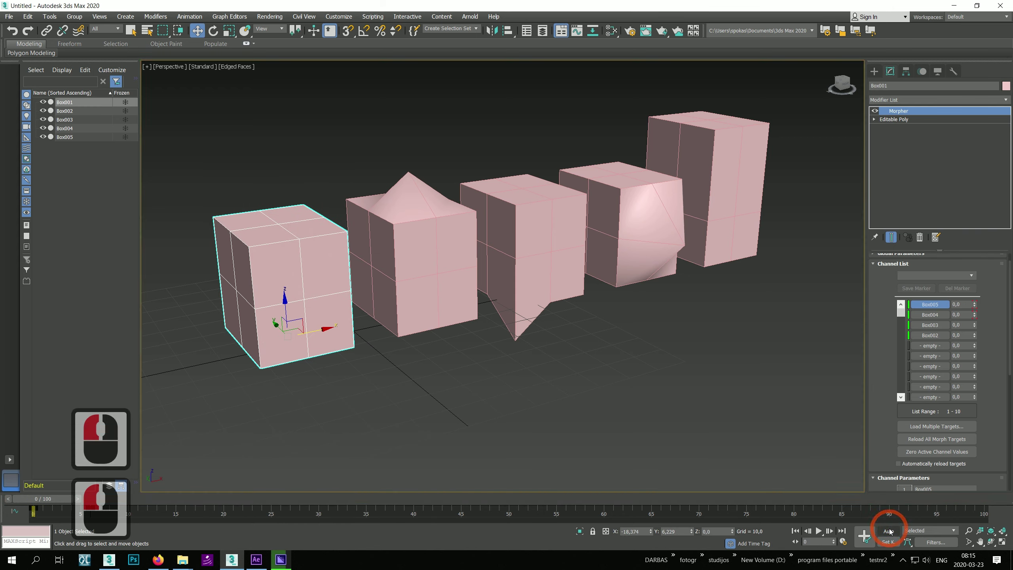
- Start an export in Autodesk FBX format to the export folder with the file name hhh
{"action": "left_click", "coordinate": [10, 20]}
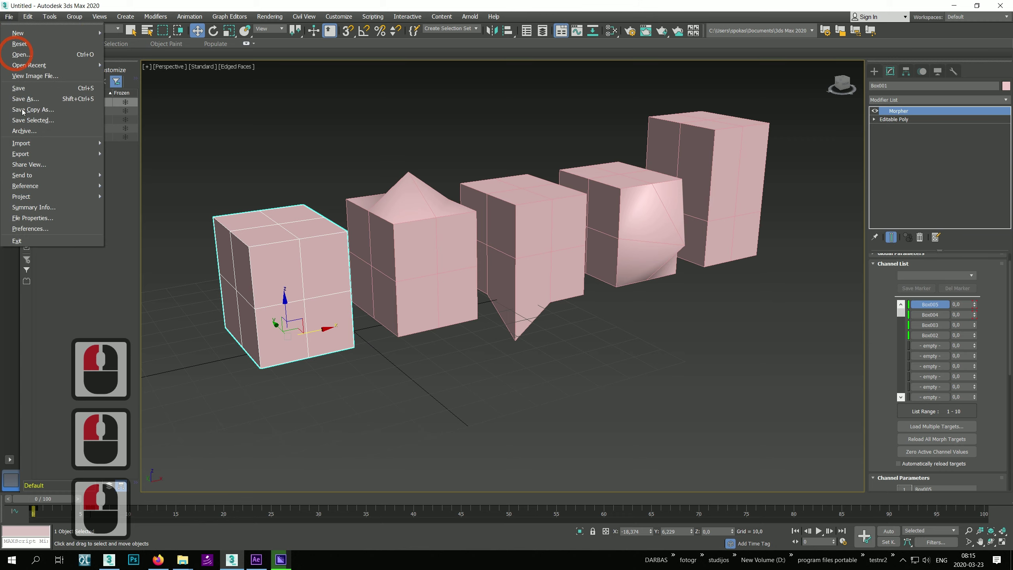
{"action": "mouse_move", "coordinate": [80, 153]}
{"action": "left_click", "coordinate": [150, 170]}
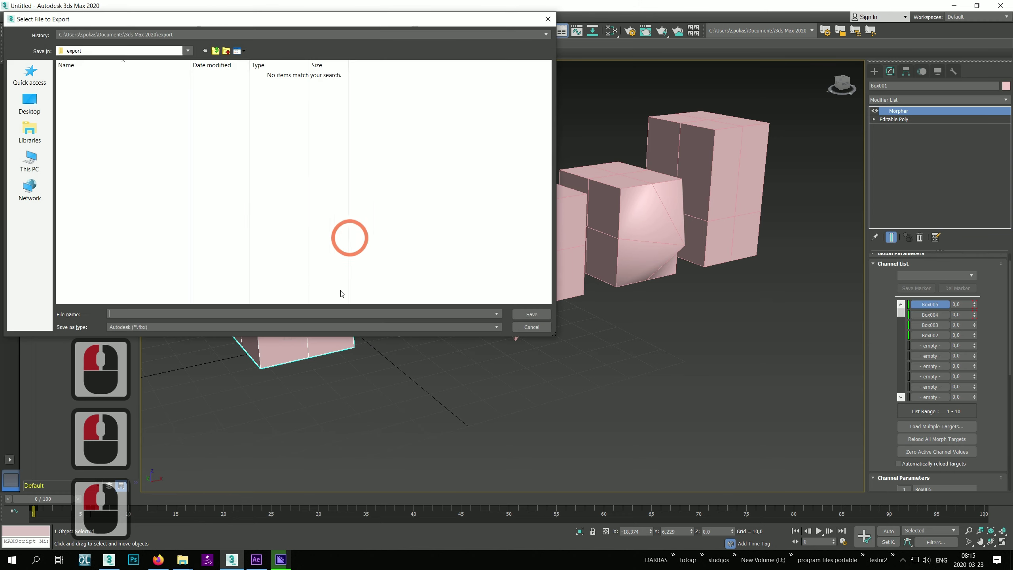
{"action": "left_click_drag", "start_coordinate": [297, 18], "coordinate": [494, 41]}
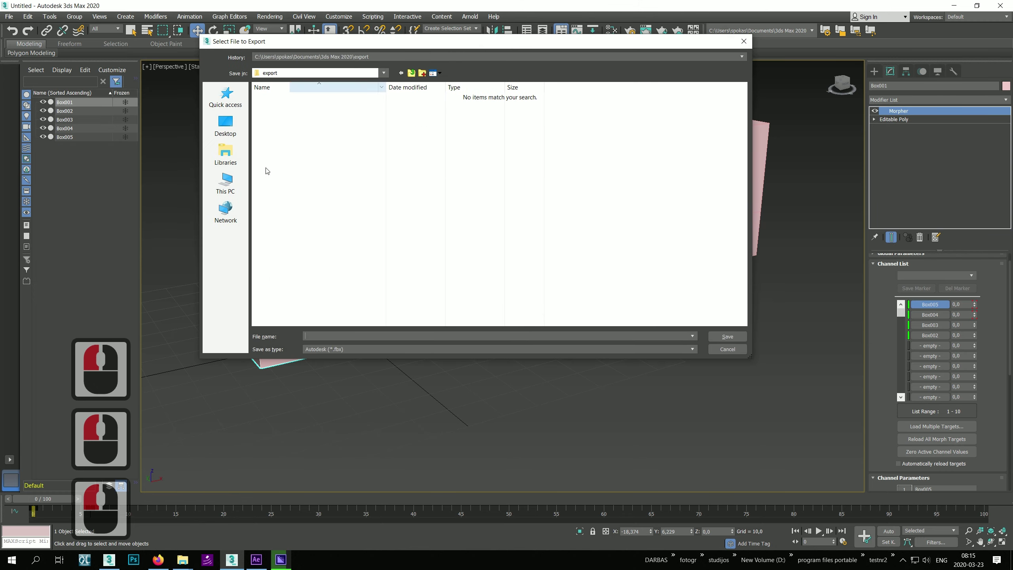
{"action": "left_click", "coordinate": [335, 336]}
{"action": "type", "text": "hhh"}
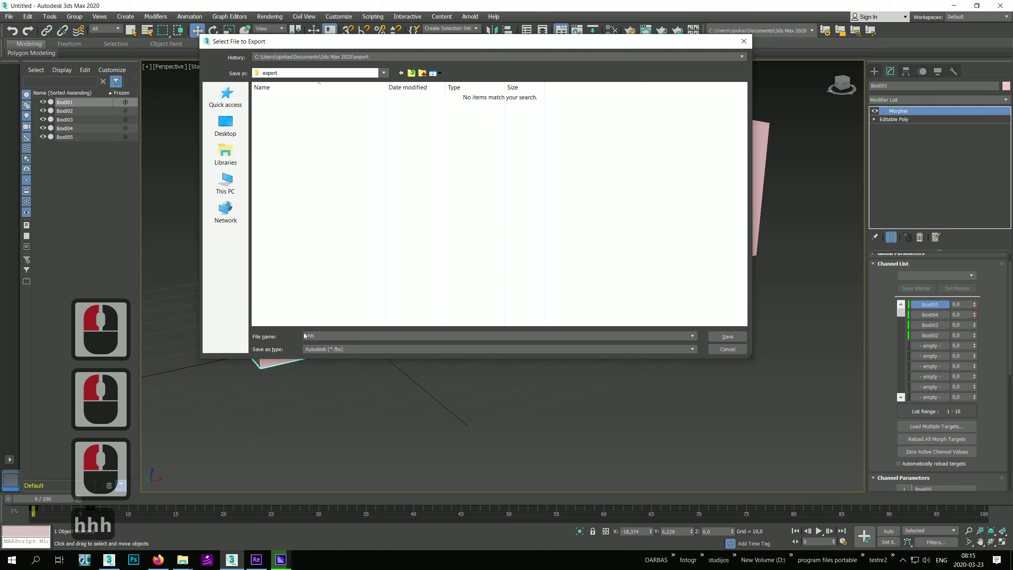
{"action": "left_click", "coordinate": [739, 336]}
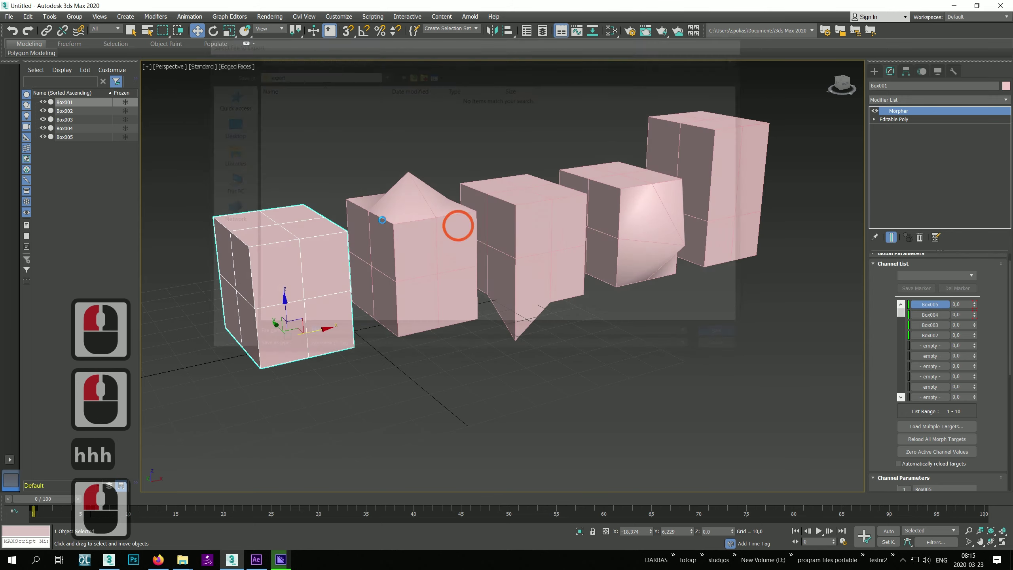
- Review the FBX export's Animation settings, including Bake Animation and Deformations, and run the export with Skins and Morphs enabled
{"action": "left_click", "coordinate": [400, 227]}
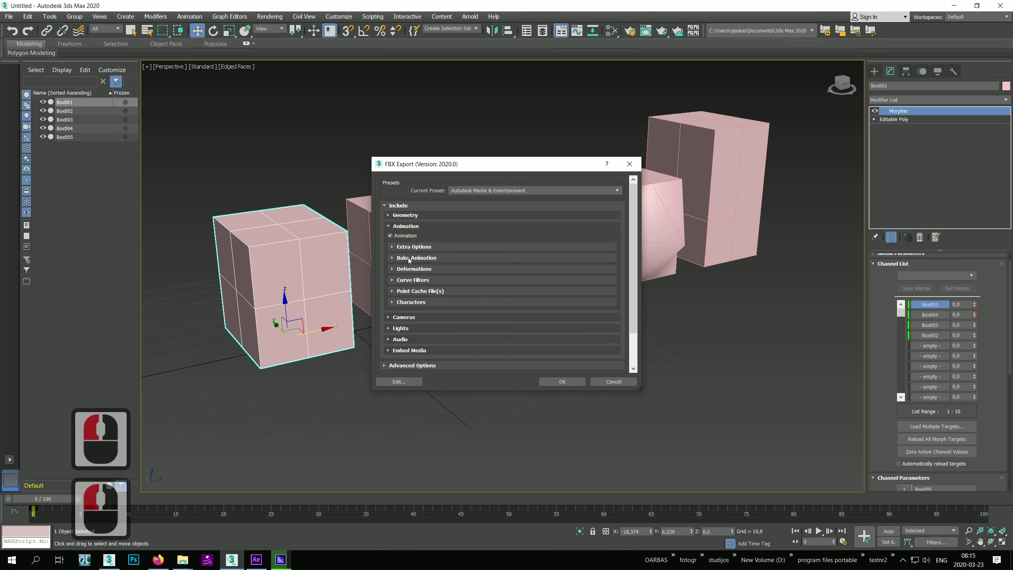
{"action": "left_click", "coordinate": [409, 258]}
{"action": "left_click", "coordinate": [405, 247]}
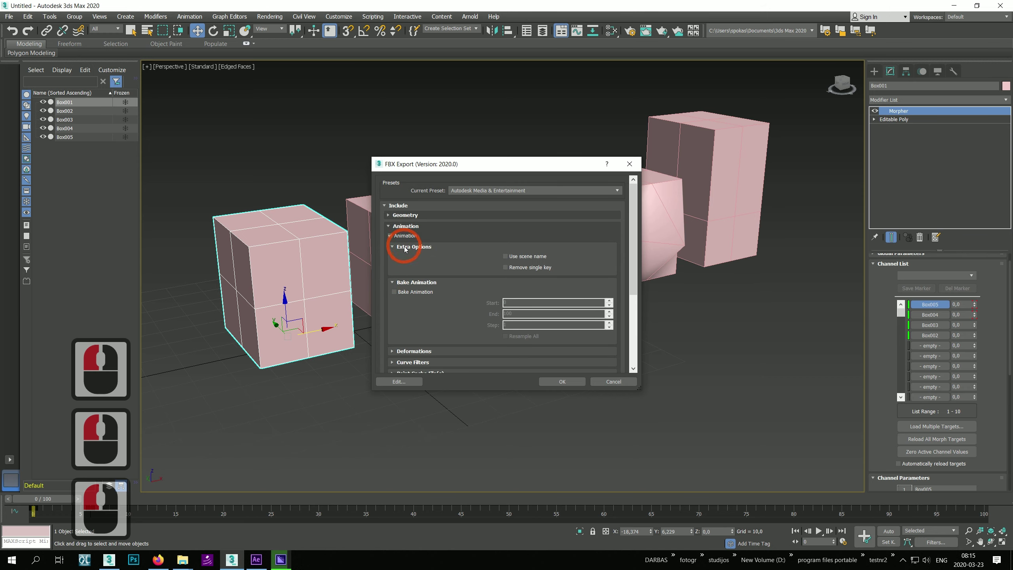
{"action": "scroll", "coordinate": [481, 303], "scroll_direction": "down", "scroll_amount": 5}
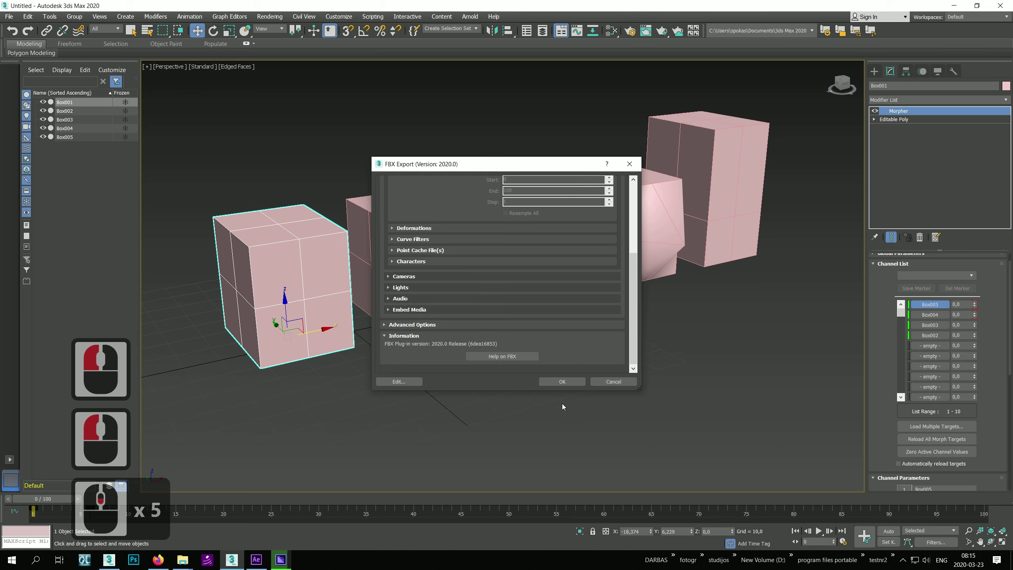
{"action": "left_click", "coordinate": [471, 495]}
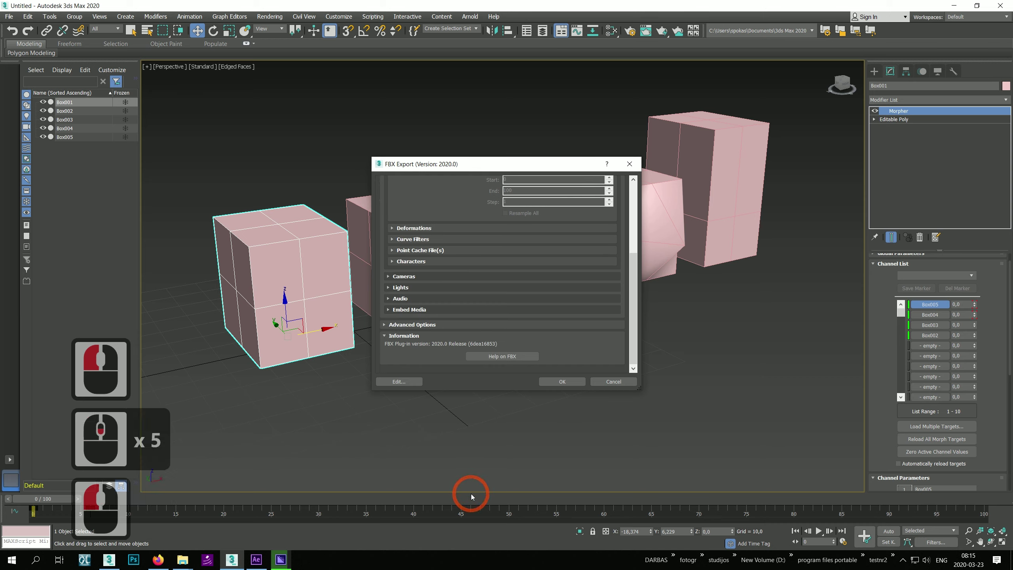
{"action": "left_click", "coordinate": [419, 264]}
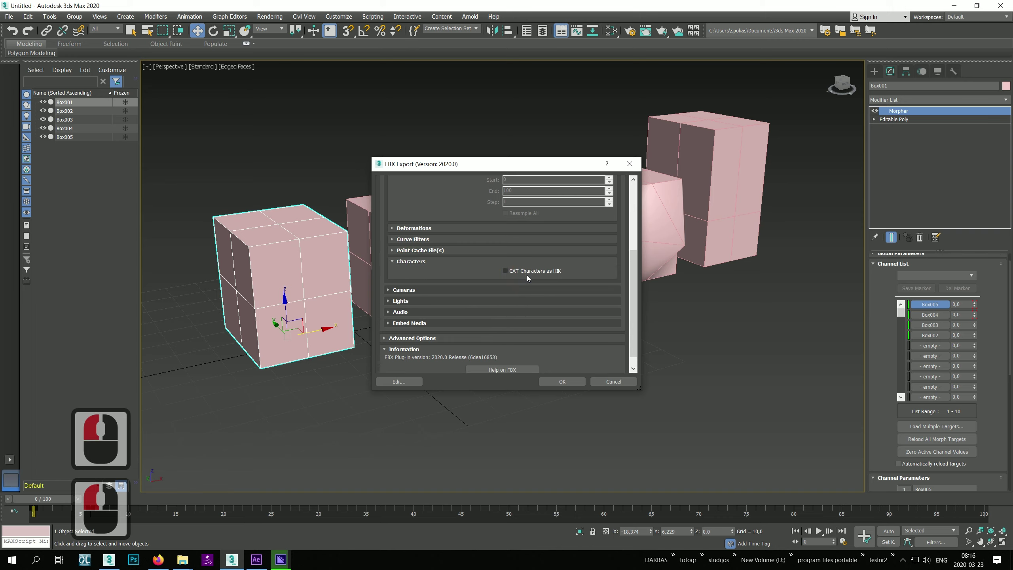
{"action": "left_click", "coordinate": [419, 250]}
{"action": "left_click", "coordinate": [417, 239]}
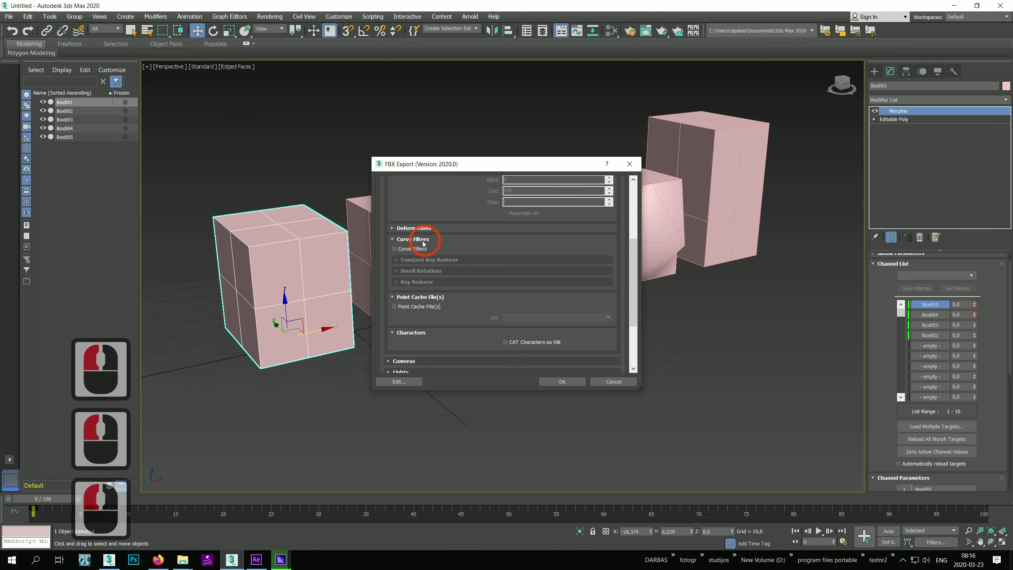
{"action": "left_click", "coordinate": [413, 229]}
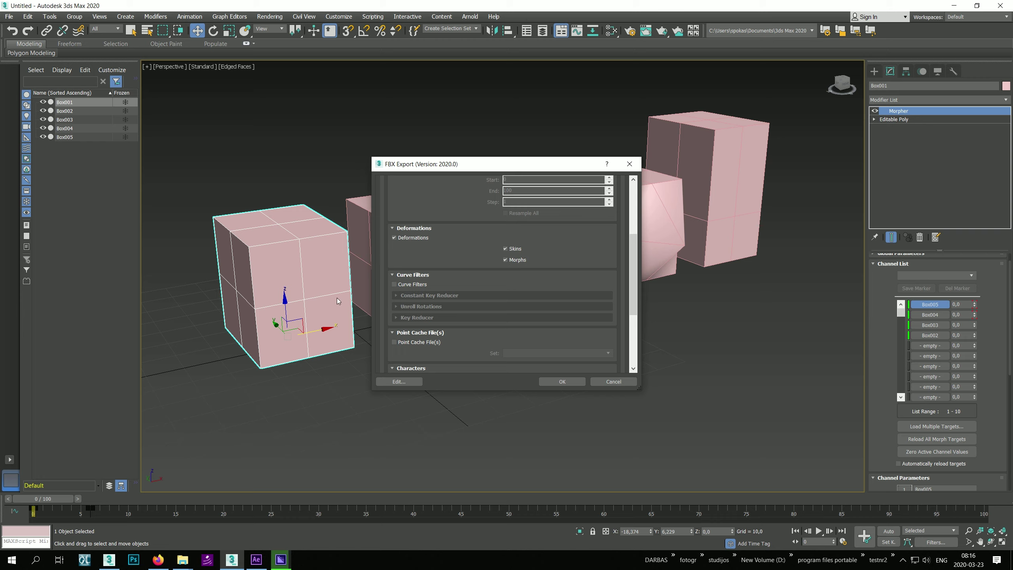
{"action": "left_click", "coordinate": [562, 381]}
{"action": "key", "text": "q"}
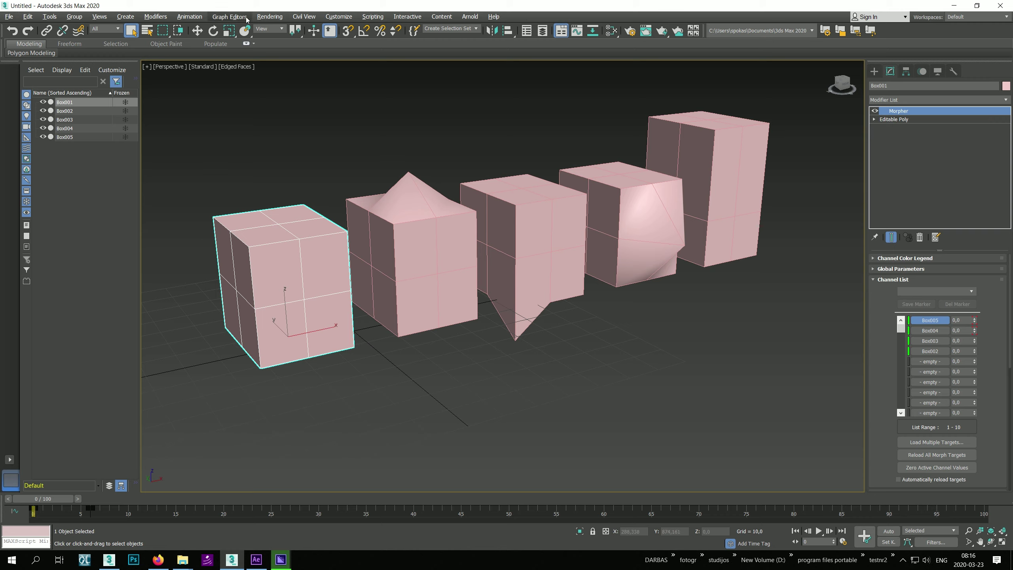
- Open the Curve Editor for the morphing box and place its window below the boxes
{"action": "left_click", "coordinate": [278, 17]}
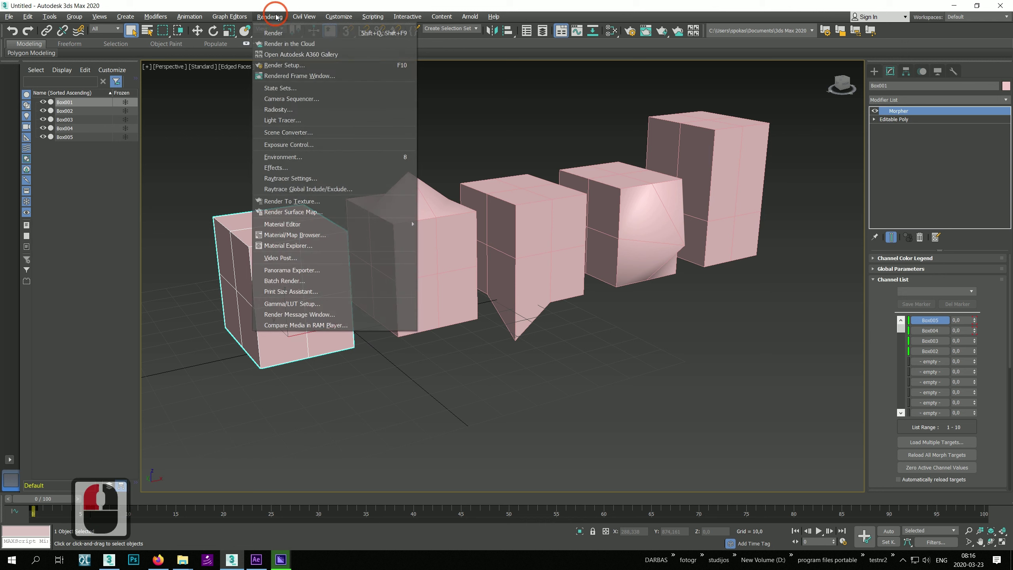
{"action": "left_click", "coordinate": [209, 12]}
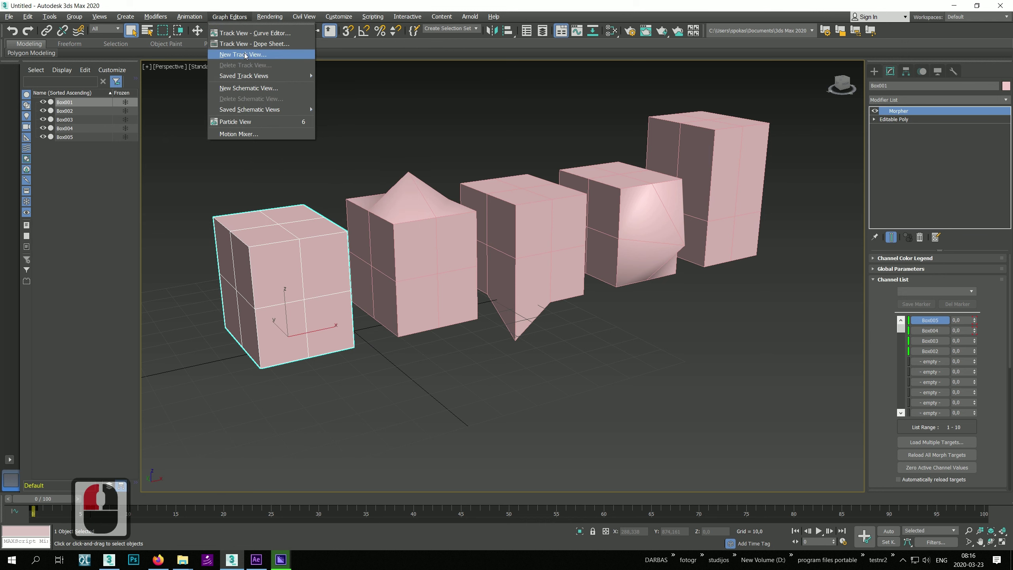
{"action": "left_click", "coordinate": [266, 37]}
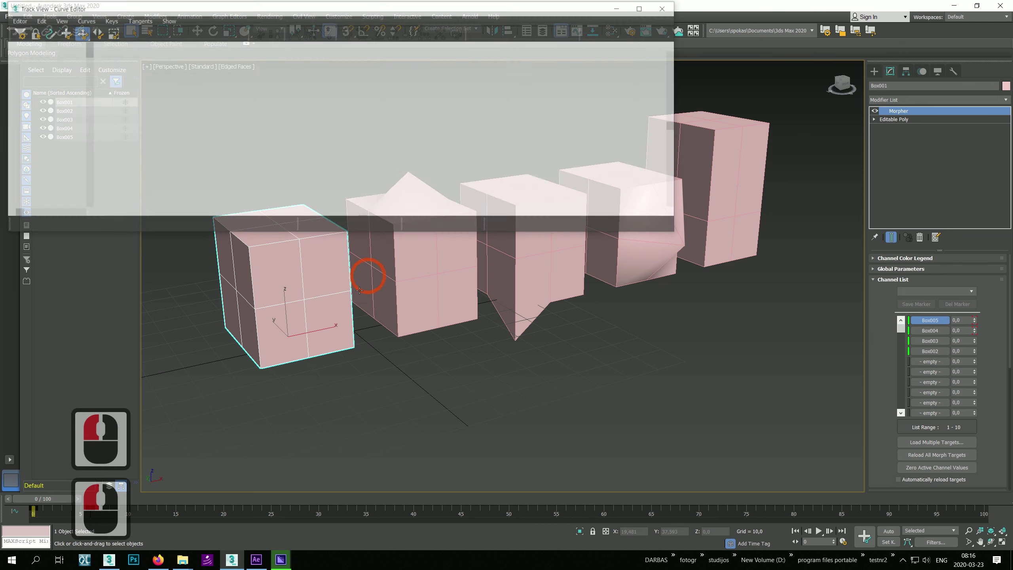
{"action": "left_click_drag", "start_coordinate": [324, 12], "coordinate": [487, 199]}
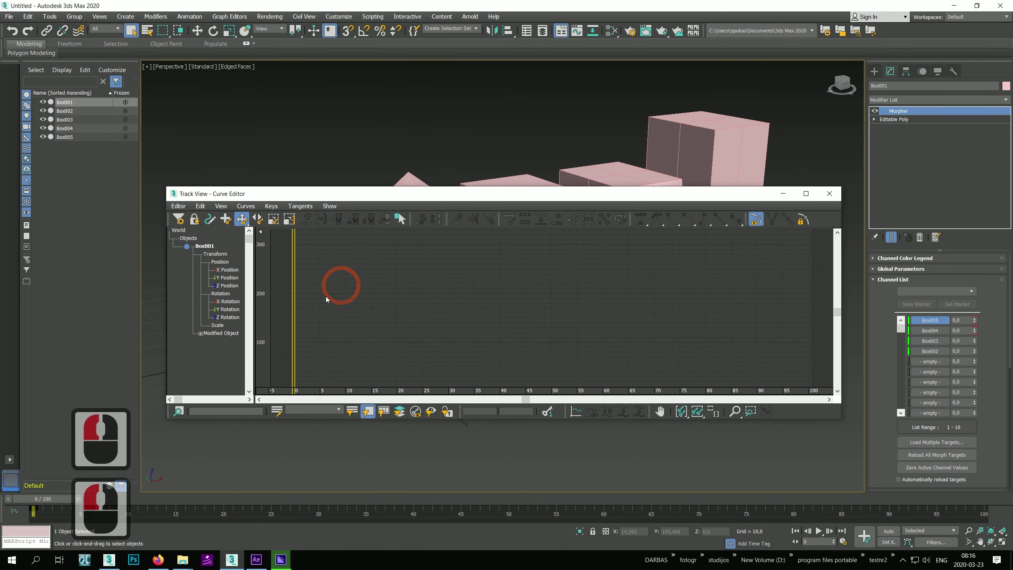
{"action": "left_click_drag", "start_coordinate": [393, 198], "coordinate": [378, 270]}
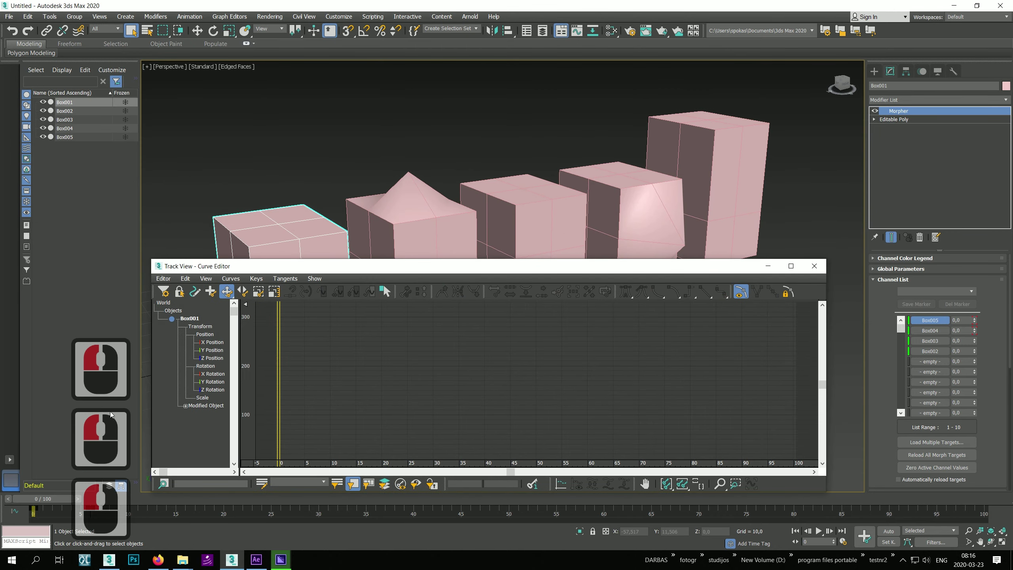
- Expand the box's Morpher tracks in the Curve Editor and display the Box005 and Box004 morph curves
{"action": "left_click", "coordinate": [185, 408]}
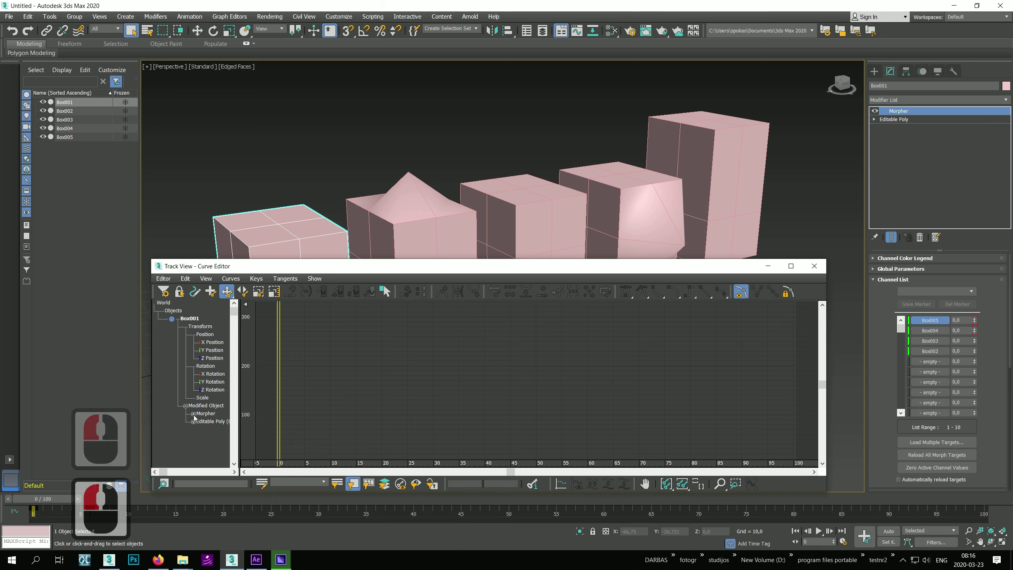
{"action": "left_click", "coordinate": [193, 413]}
{"action": "scroll", "coordinate": [324, 430], "scroll_direction": "down", "scroll_amount": 2}
{"action": "left_click_drag", "start_coordinate": [319, 404], "coordinate": [266, 470]}
{"action": "left_click_drag", "start_coordinate": [823, 384], "coordinate": [821, 393]}
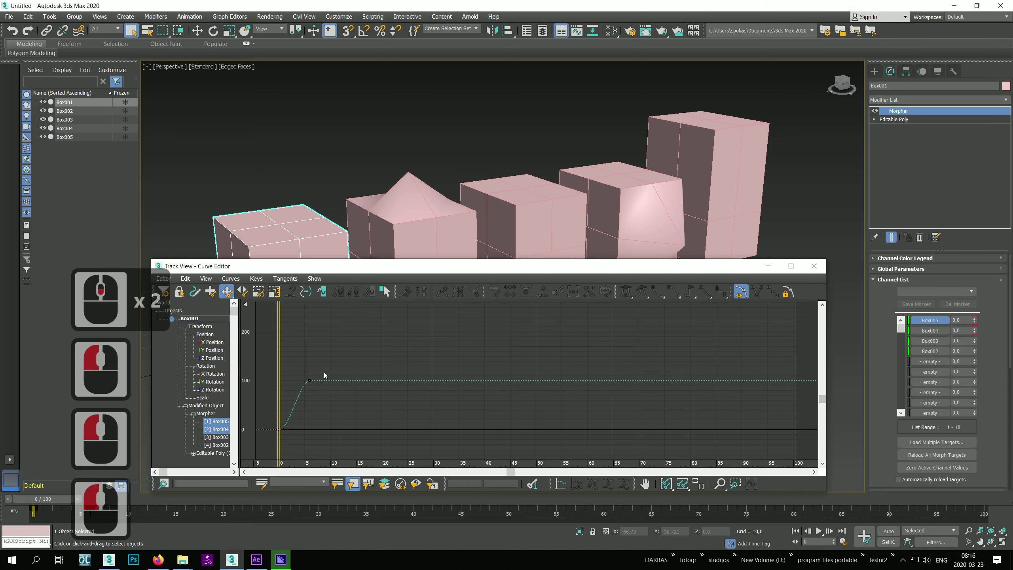
- Select the Box005 and Box004 morph keys, lengthen the frame 0 tangent into a slow start, and display the Box004 curve alone
{"action": "left_click_drag", "start_coordinate": [255, 436], "coordinate": [323, 355]}
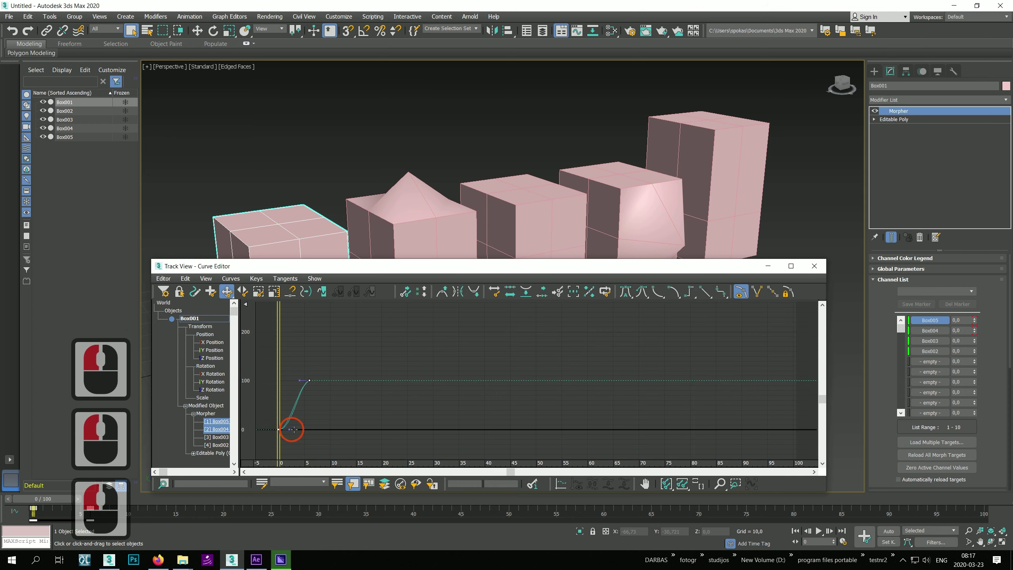
{"action": "left_click", "coordinate": [212, 422]}
{"action": "left_click", "coordinate": [281, 435]}
{"action": "left_click", "coordinate": [216, 429]}
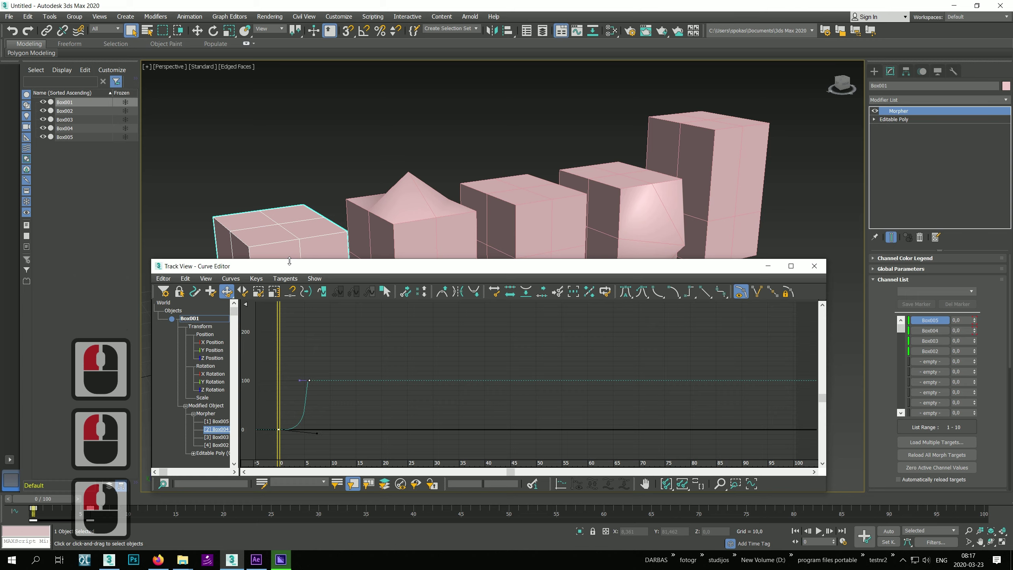
- Move the Curve Editor clear of the morphing box and play the animation from frame 0
{"action": "left_click_drag", "start_coordinate": [286, 267], "coordinate": [496, 191]}
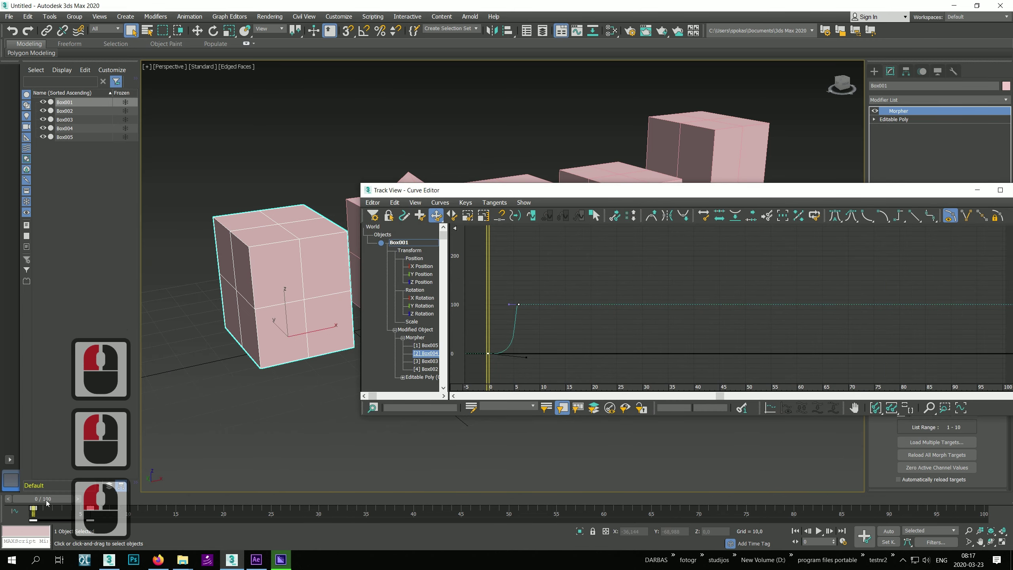
{"action": "mouse_move", "coordinate": [44, 499]}
{"action": "left_mouse_down"}
{"action": "mouse_move", "coordinate": [140, 509]}
{"action": "mouse_move", "coordinate": [33, 509]}
{"action": "left_mouse_up"}
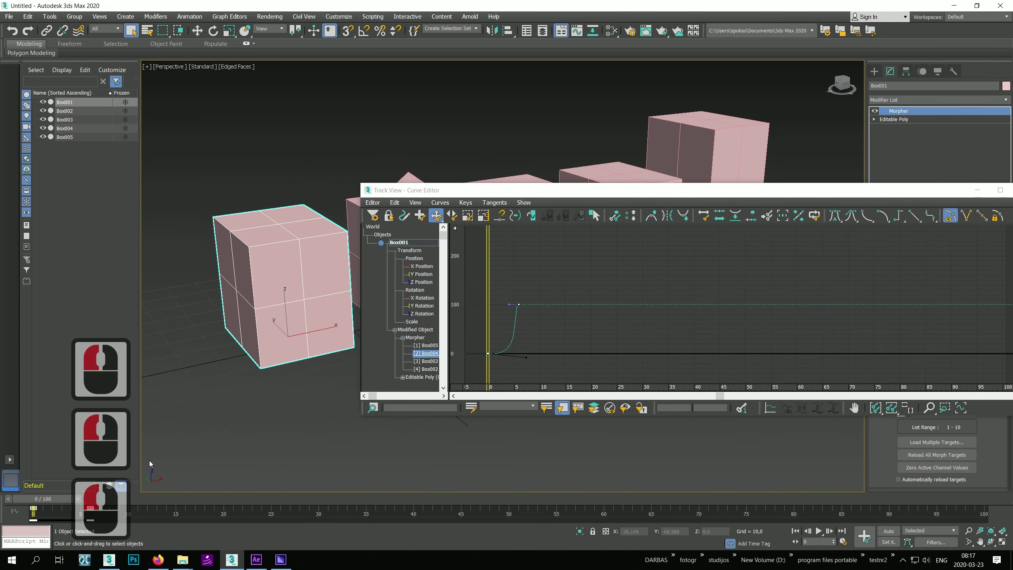
{"action": "left_click", "coordinate": [817, 531]}
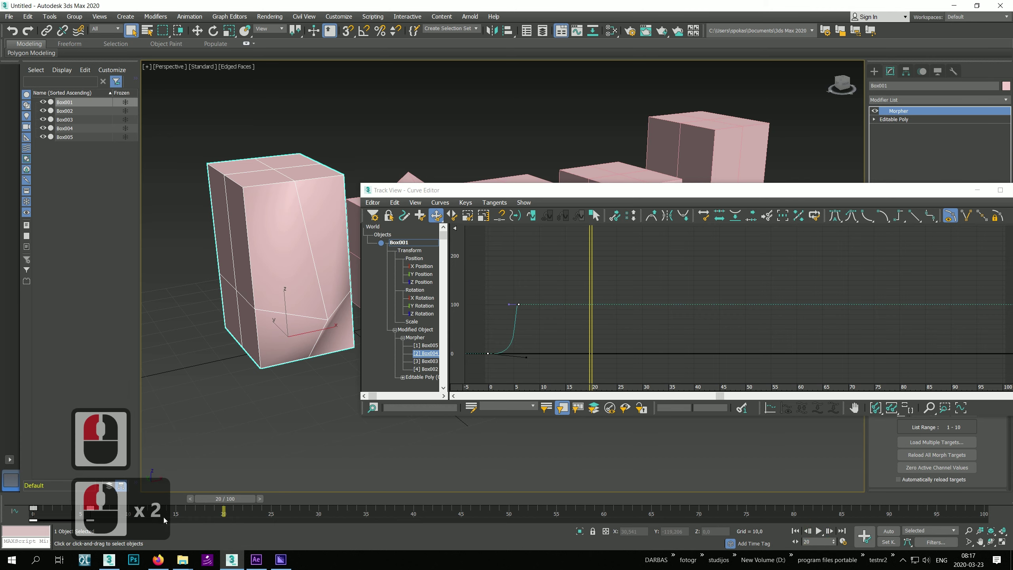
- Move the morph keys at frame 6 to frame 40 and return to frame 0
{"action": "double_click", "coordinate": [105, 516]}
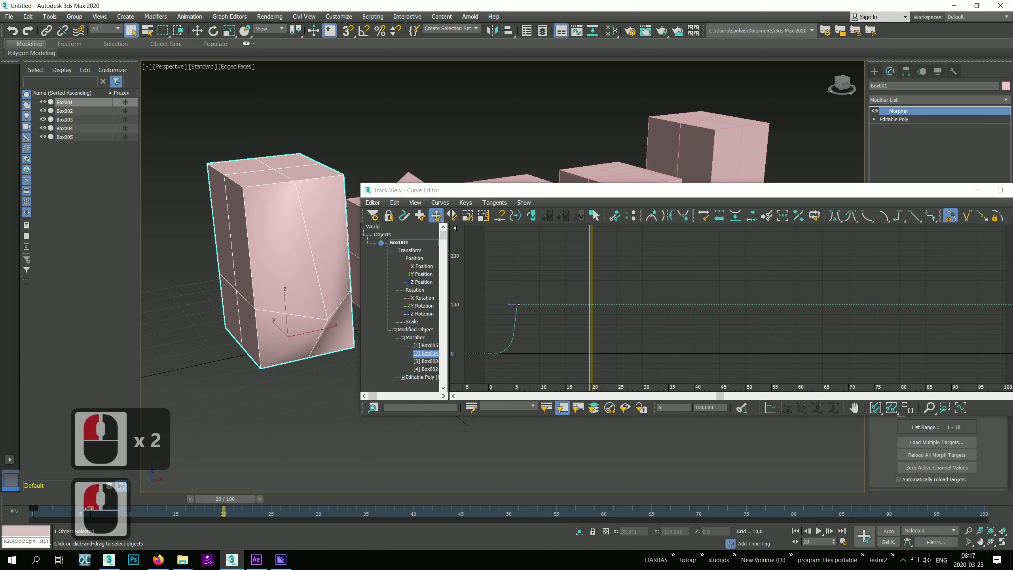
{"action": "left_click_drag", "start_coordinate": [88, 509], "coordinate": [416, 529]}
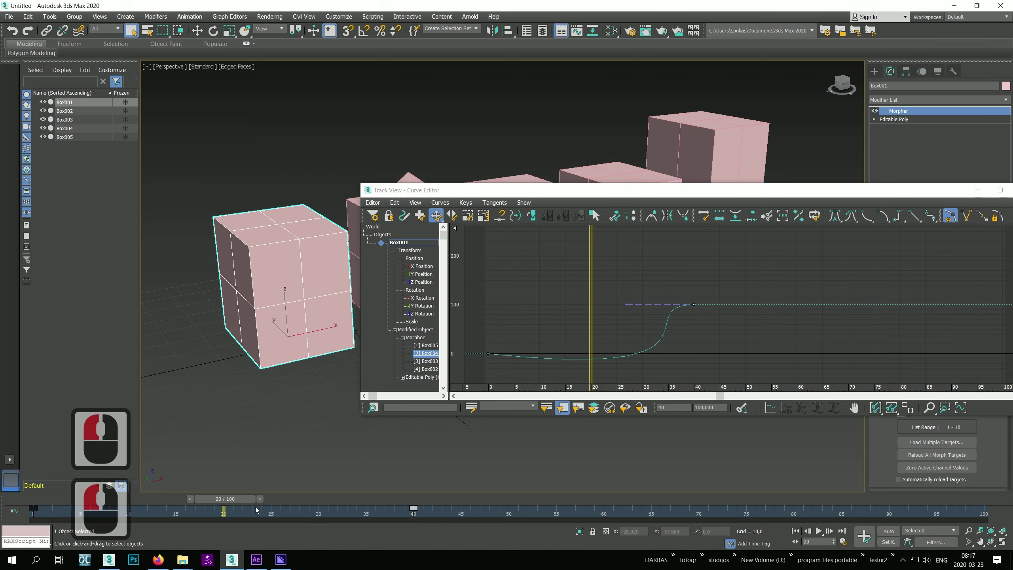
{"action": "left_click_drag", "start_coordinate": [252, 498], "coordinate": [56, 493]}
- Play back the slower morph animation, stop it and scrub back to frame 5 to check the deformation
{"action": "left_click", "coordinate": [703, 493]}
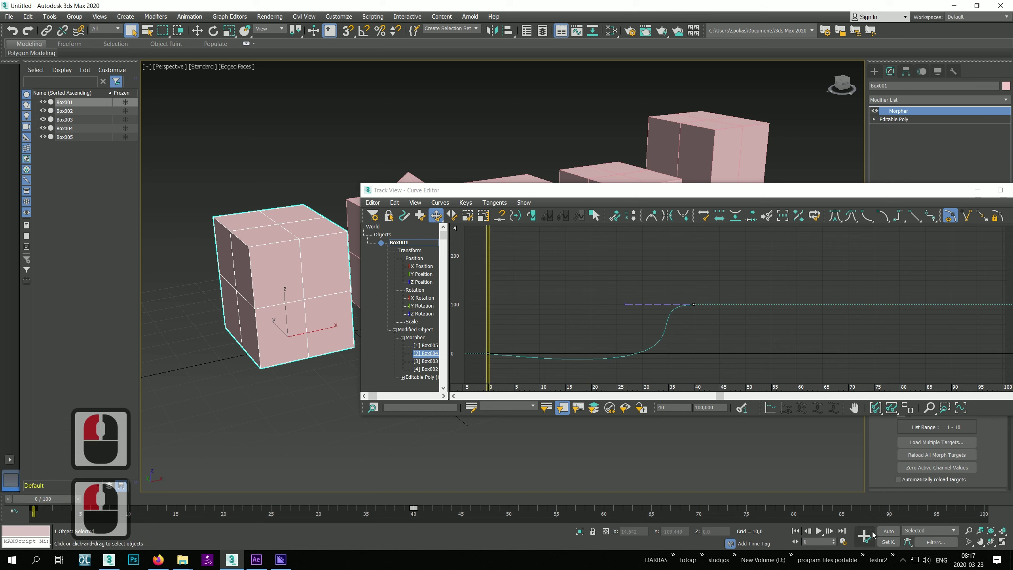
{"action": "left_click", "coordinate": [818, 532]}
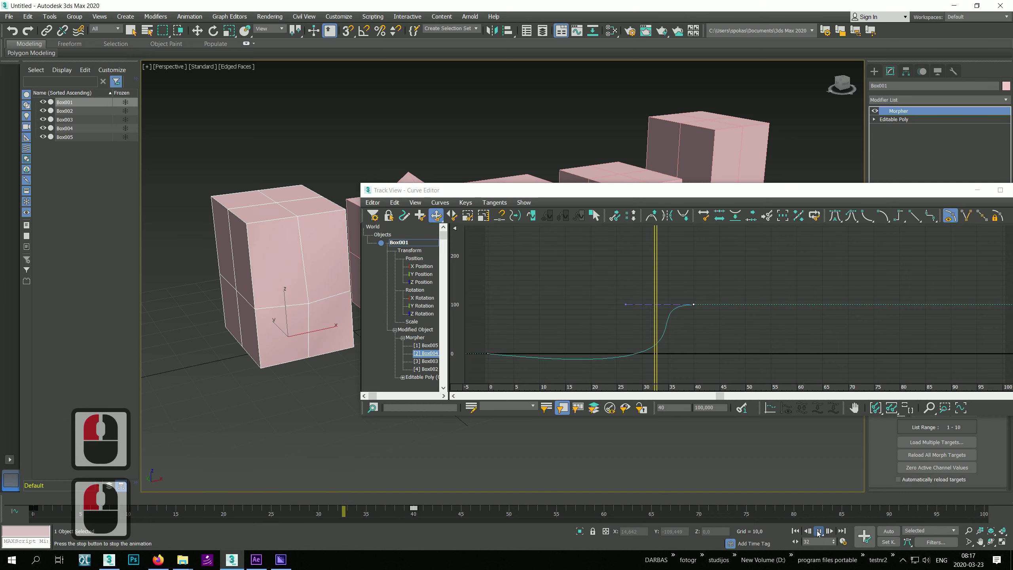
{"action": "left_click", "coordinate": [818, 531]}
{"action": "left_click", "coordinate": [576, 360]}
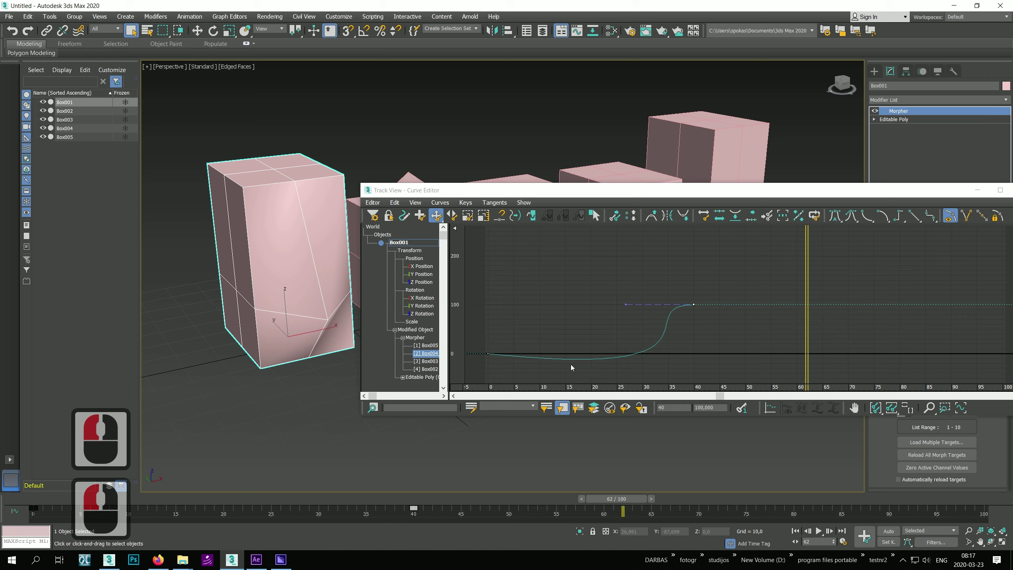
{"action": "left_click_drag", "start_coordinate": [627, 501], "coordinate": [87, 469]}
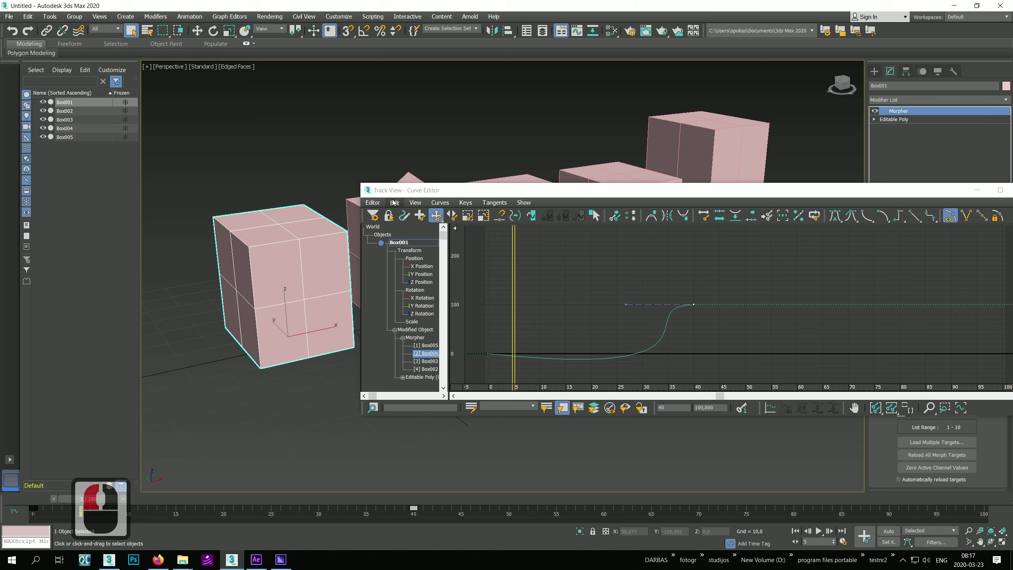
- Check the Box003, Box005 and Box004 morph curves one by one and close the Curve Editor
{"action": "left_click", "coordinate": [420, 362]}
{"action": "left_click", "coordinate": [563, 360]}
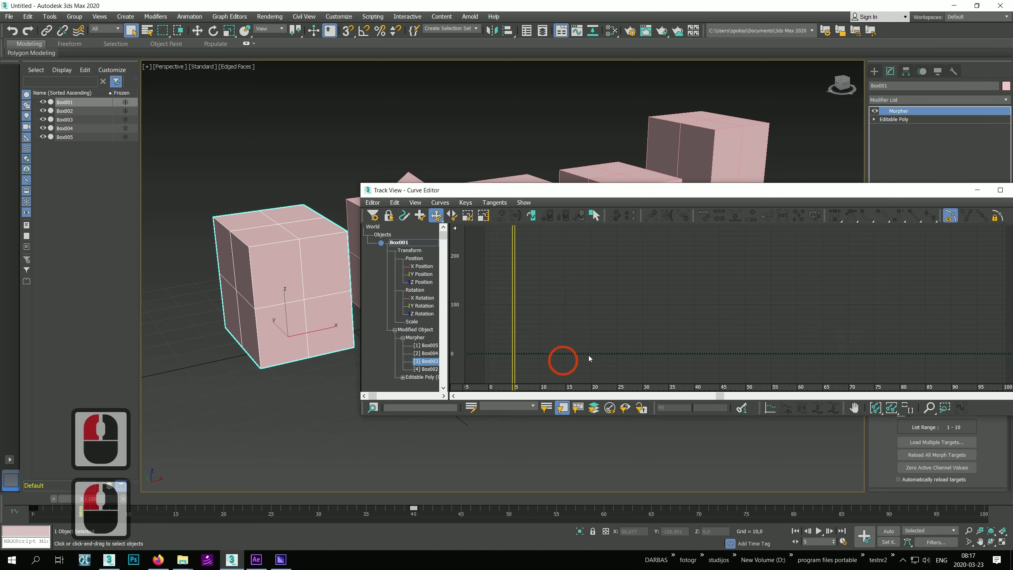
{"action": "left_click", "coordinate": [425, 345]}
{"action": "left_click", "coordinate": [599, 325]}
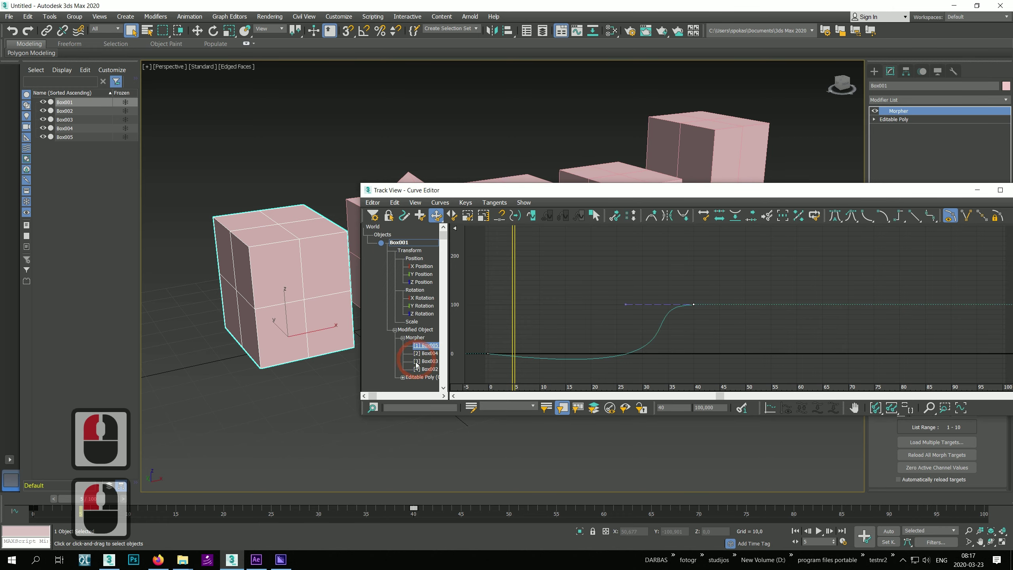
{"action": "left_click", "coordinate": [425, 353]}
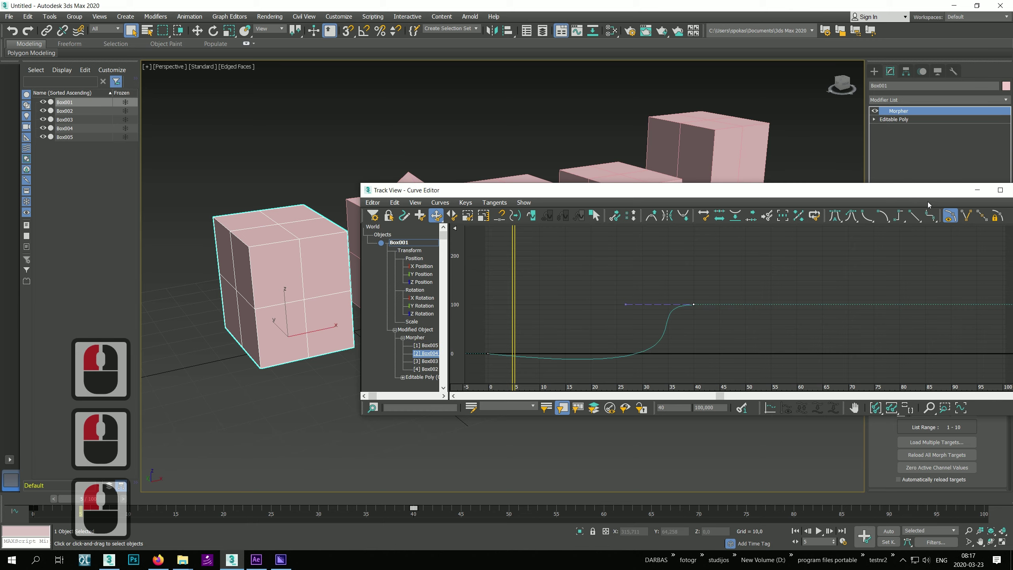
{"action": "left_click_drag", "start_coordinate": [917, 189], "coordinate": [829, 187]}
{"action": "left_click", "coordinate": [943, 193]}
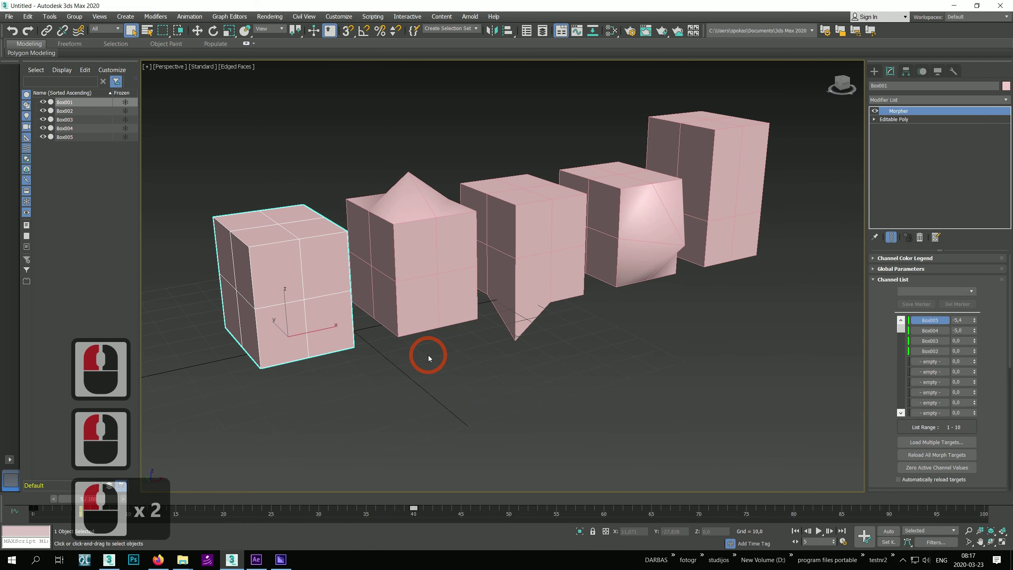
- Select the original head mesh and, at vertex level, pick a vertex on the brow above its right eye
{"action": "key", "text": "alt+F9"}
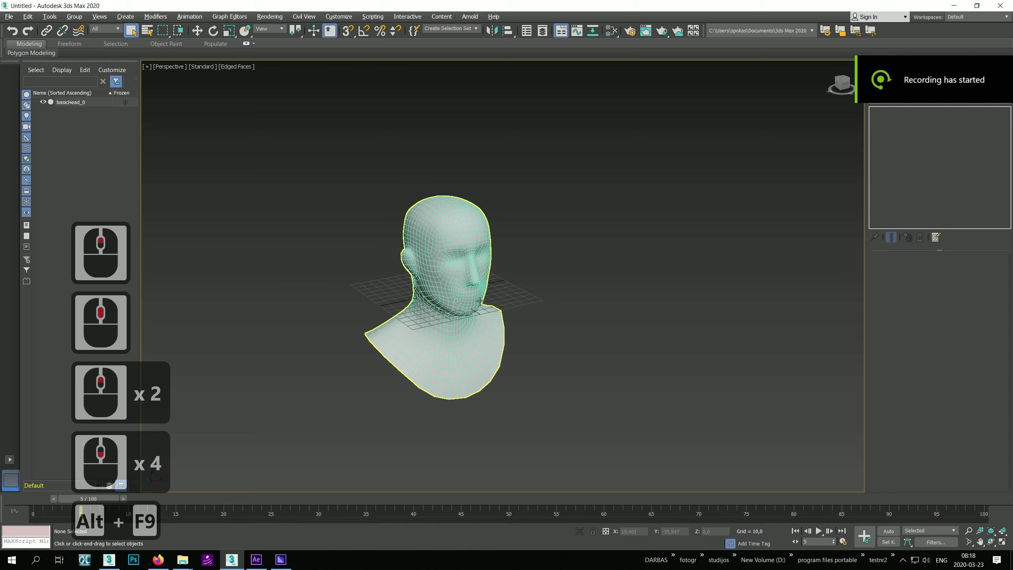
{"action": "middle_click_drag", "start_coordinate": [480, 300], "coordinate": [469, 275], "text": "alt"}
{"action": "scroll", "coordinate": [469, 259], "scroll_direction": "up", "scroll_amount": 1}
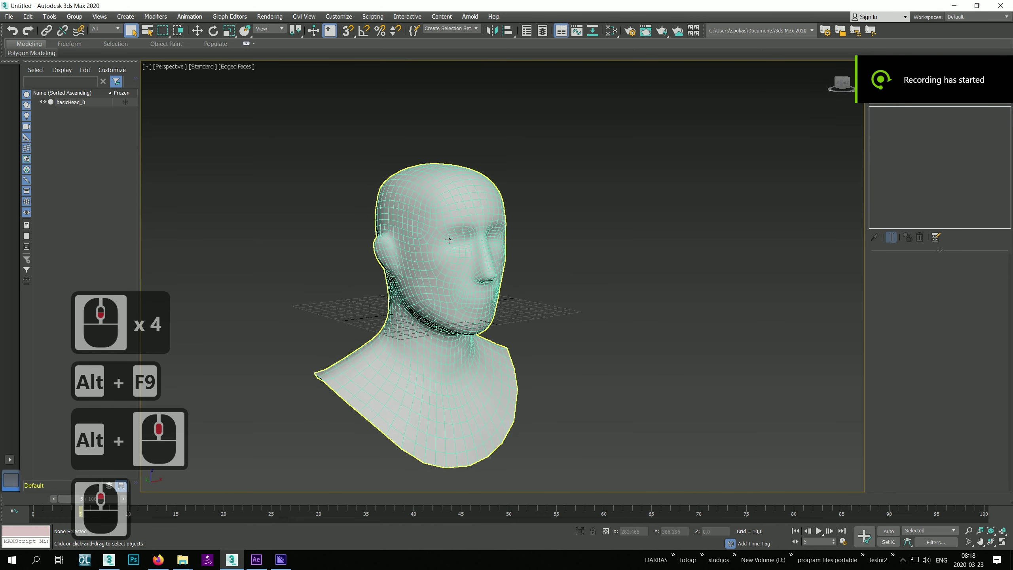
{"action": "left_click", "coordinate": [442, 265]}
{"action": "scroll", "coordinate": [442, 266], "scroll_direction": "up", "scroll_amount": 2}
{"action": "left_click", "coordinate": [567, 273]}
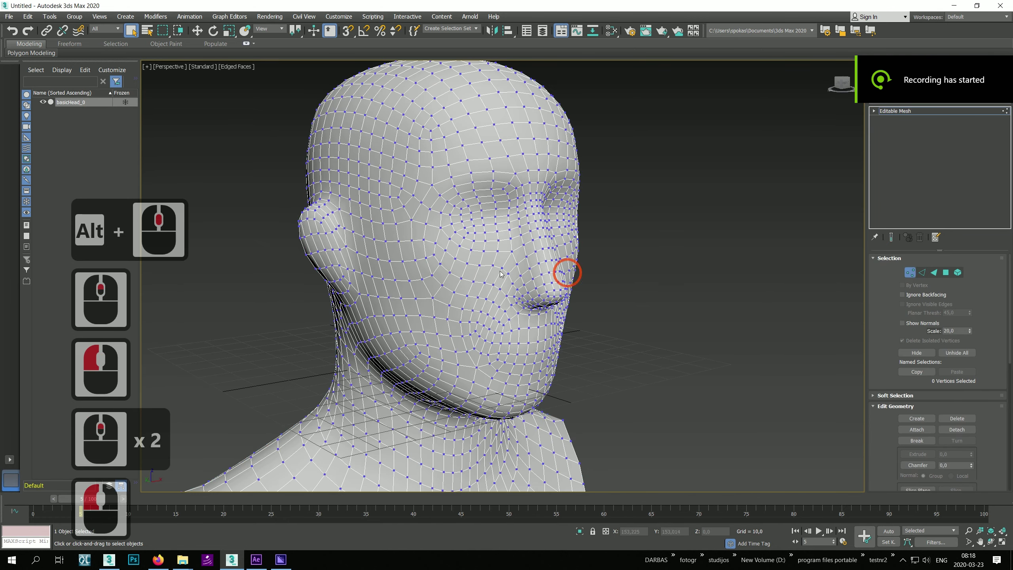
{"action": "left_click", "coordinate": [481, 216]}
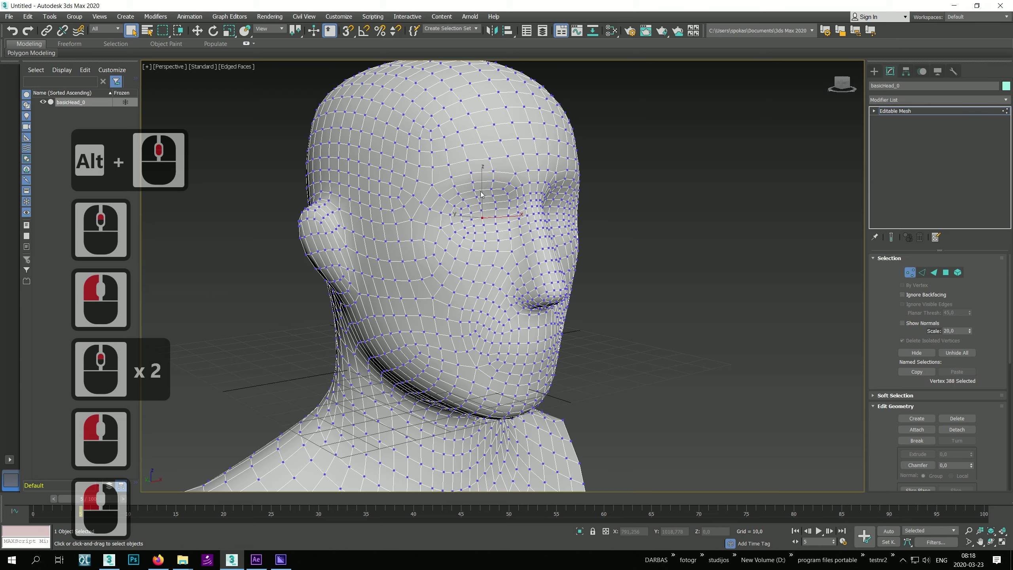
{"action": "left_click", "coordinate": [536, 213]}
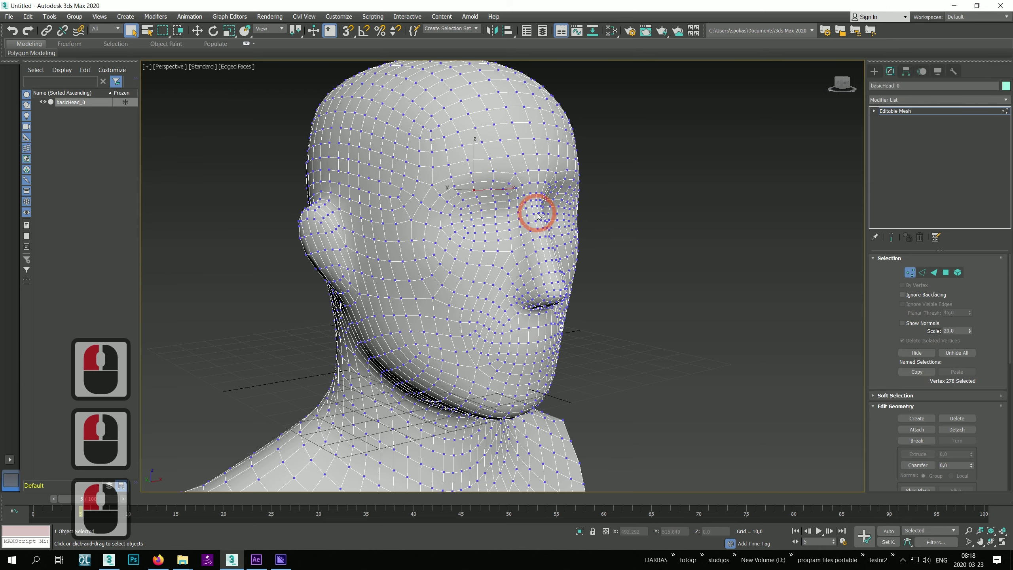
{"action": "middle_click_drag", "start_coordinate": [580, 212], "coordinate": [460, 223], "text": "alt"}
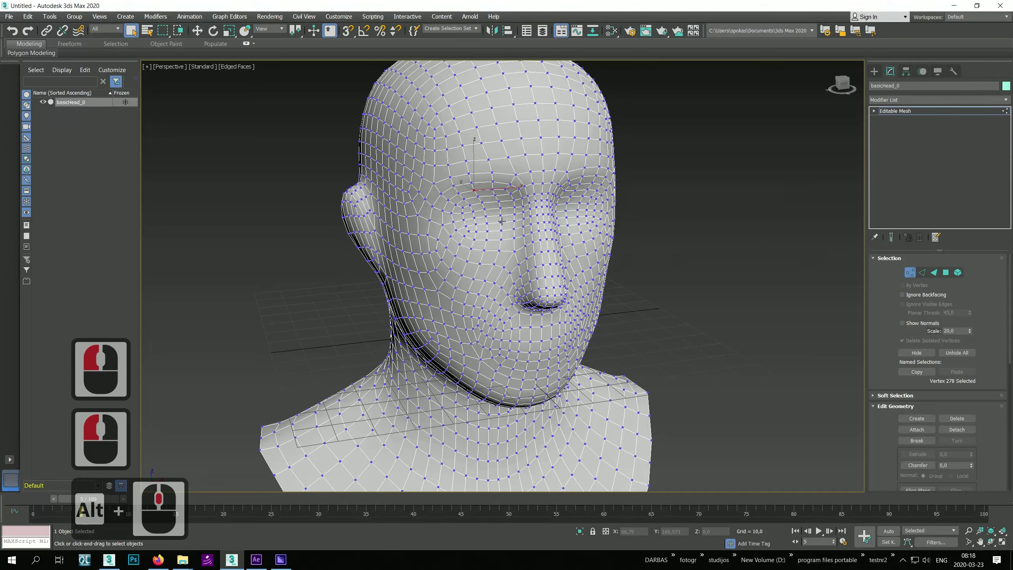
{"action": "right_click", "coordinate": [478, 192]}
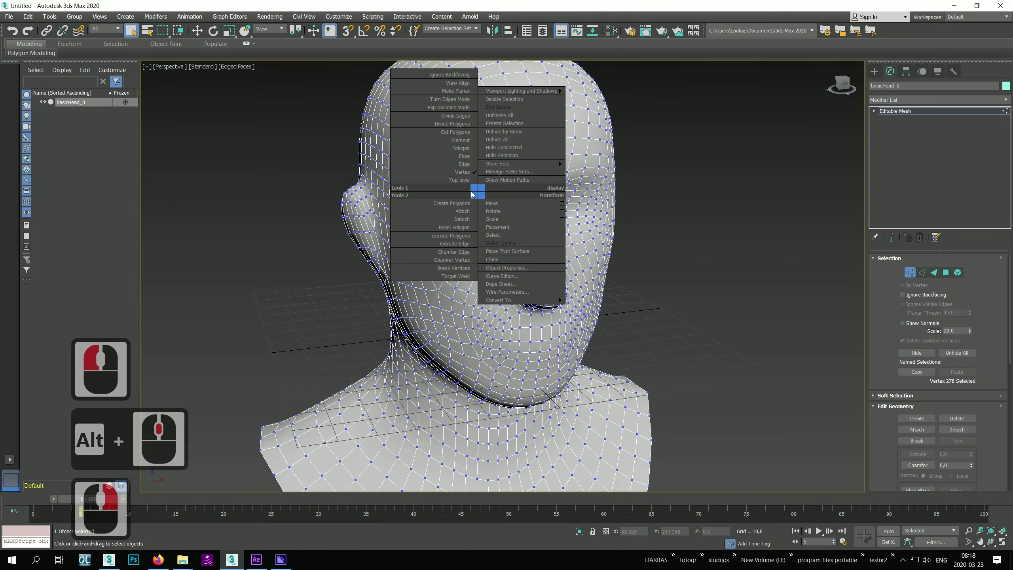
- Try soft selection around the brow vertex, turn it off again and return to the object level
{"action": "left_click", "coordinate": [884, 395]}
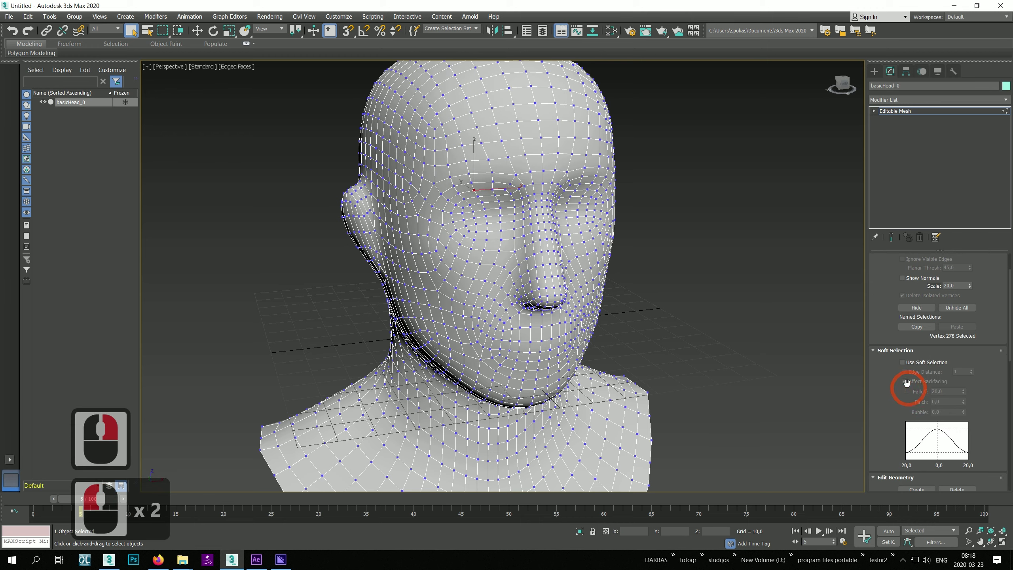
{"action": "left_click", "coordinate": [902, 362]}
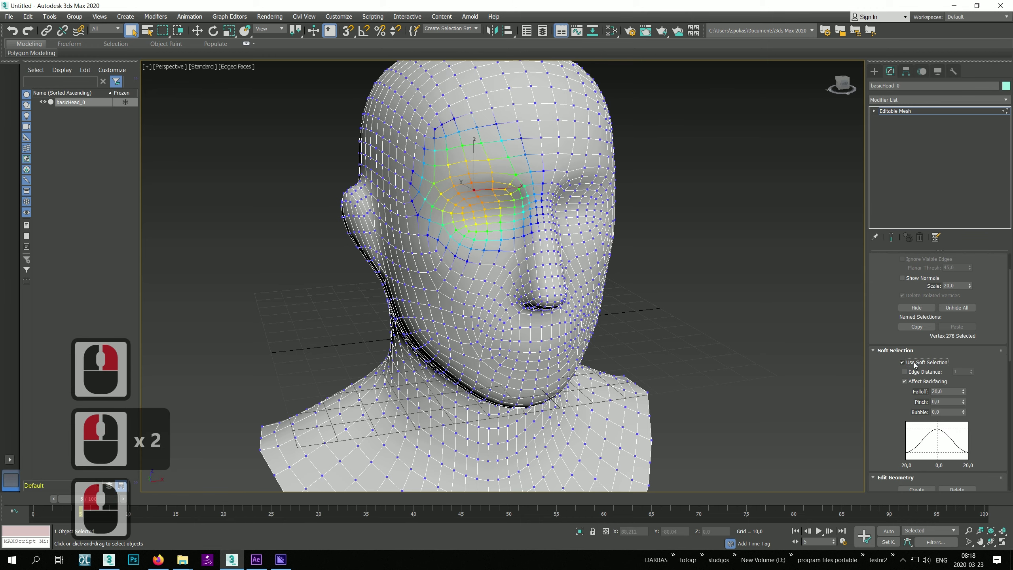
{"action": "left_click", "coordinate": [902, 362]}
{"action": "left_click", "coordinate": [712, 340]}
{"action": "scroll", "coordinate": [570, 317], "scroll_direction": "down", "scroll_amount": 3}
{"action": "right_click", "coordinate": [558, 306]}
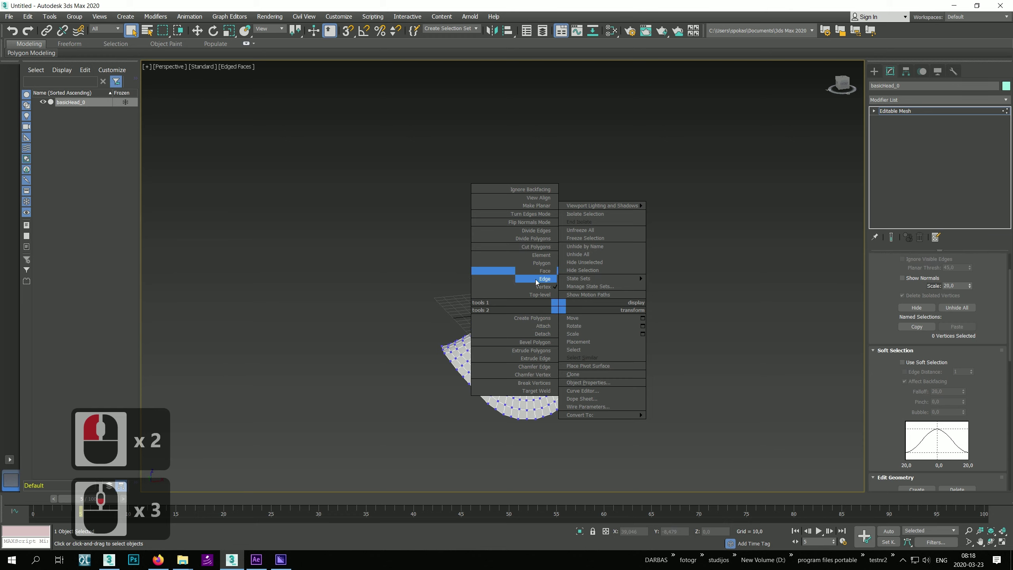
{"action": "left_click", "coordinate": [538, 294]}
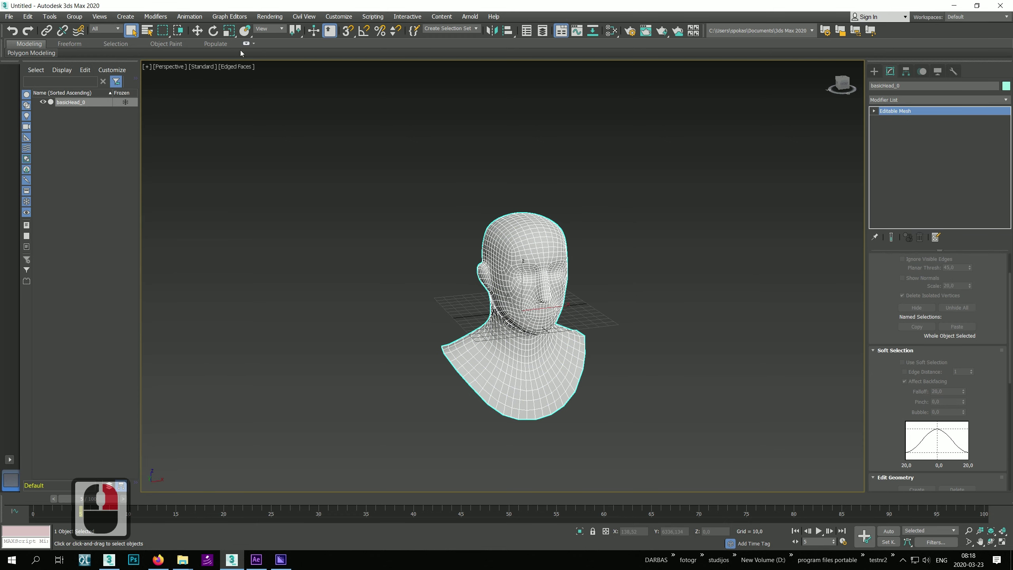
- Clone the head as a copy placed about 118 units along the X axis
{"action": "left_click", "coordinate": [469, 257]}
{"action": "left_click", "coordinate": [198, 31]}
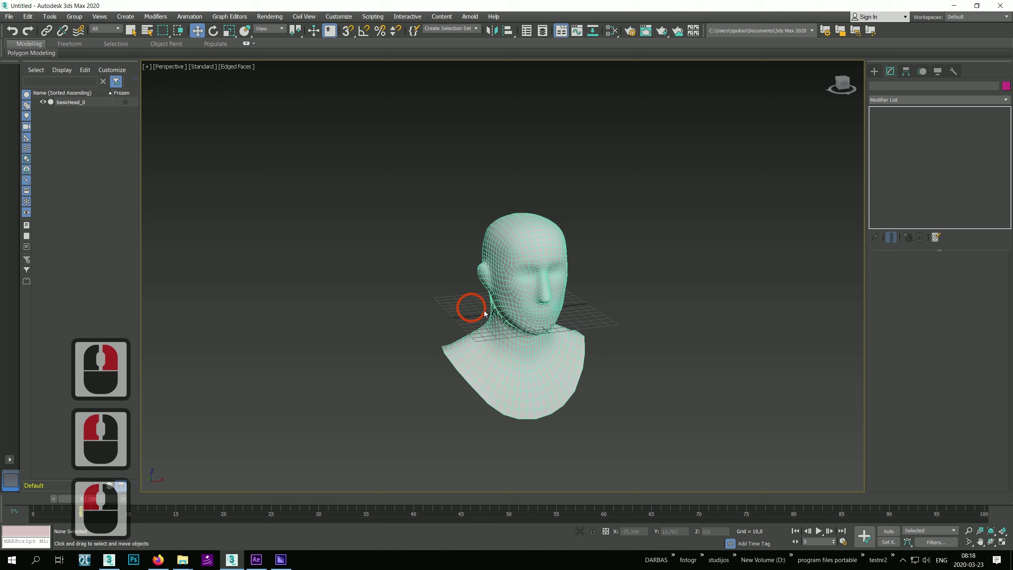
{"action": "left_click", "coordinate": [510, 316]}
{"action": "left_click", "coordinate": [517, 317]}
{"action": "left_click_drag", "start_coordinate": [547, 307], "coordinate": [656, 307], "text": "shift"}
{"action": "left_click", "coordinate": [507, 320]}
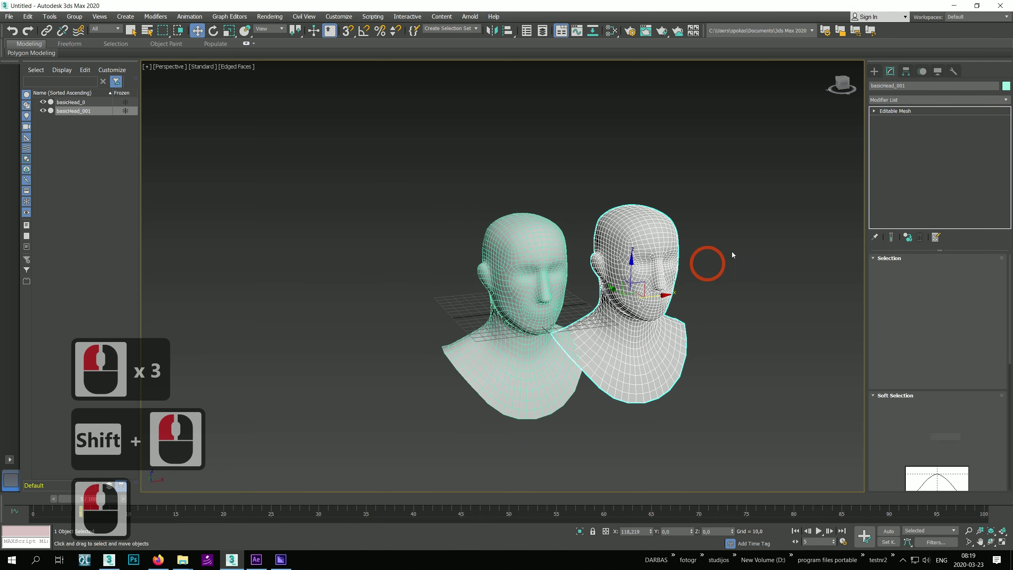
- On the copied head, select the vertex at the right brow and enable soft selection with a falloff of 10.4
{"action": "double_click", "coordinate": [674, 277]}
{"action": "left_click", "coordinate": [910, 272]}
{"action": "scroll", "coordinate": [670, 259], "scroll_direction": "up", "scroll_amount": 3}
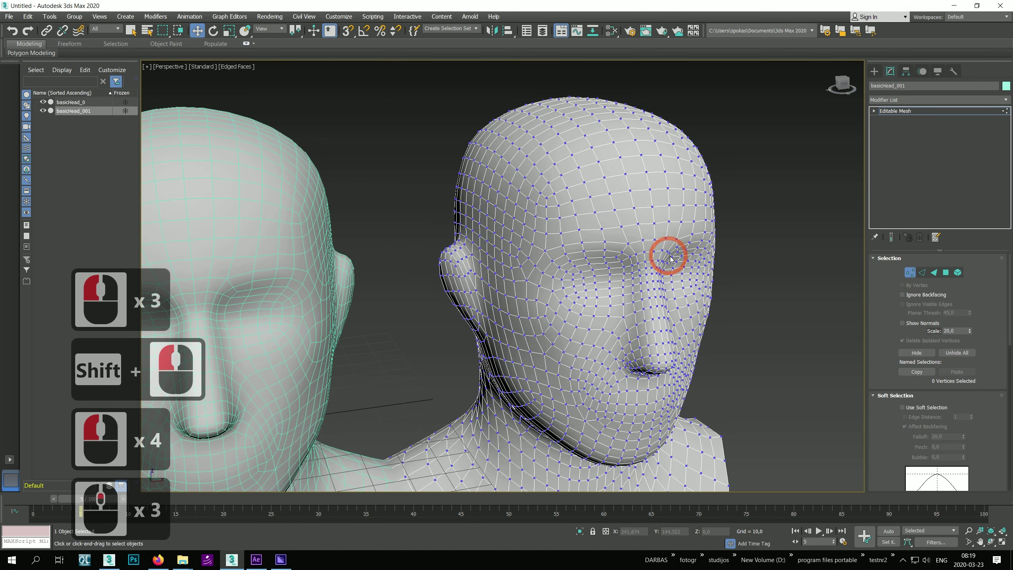
{"action": "left_click", "coordinate": [585, 256]}
{"action": "left_click", "coordinate": [903, 408]}
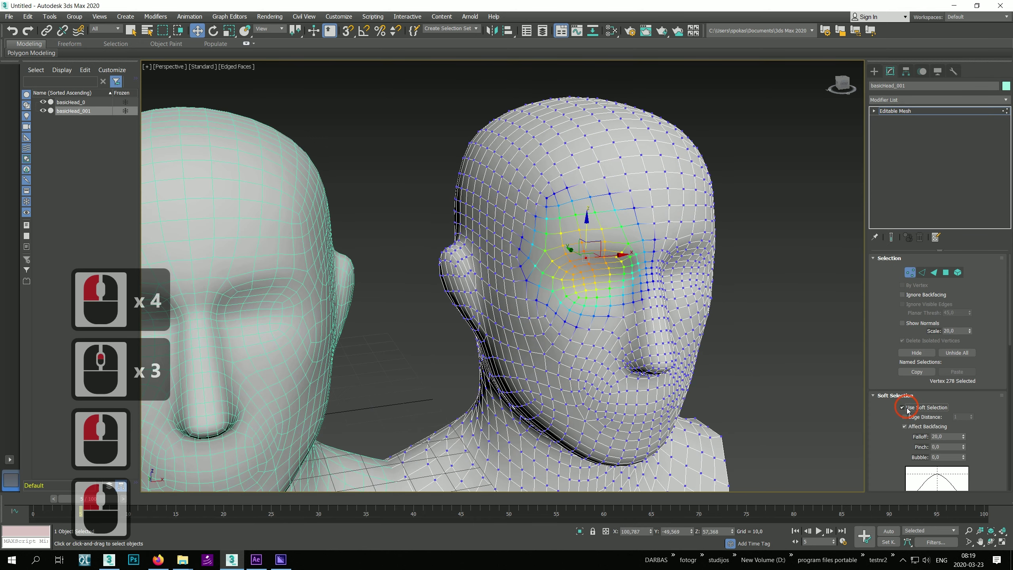
{"action": "left_click_drag", "start_coordinate": [962, 436], "coordinate": [957, 455]}
{"action": "middle_click_drag", "start_coordinate": [580, 247], "coordinate": [586, 243], "text": "alt"}
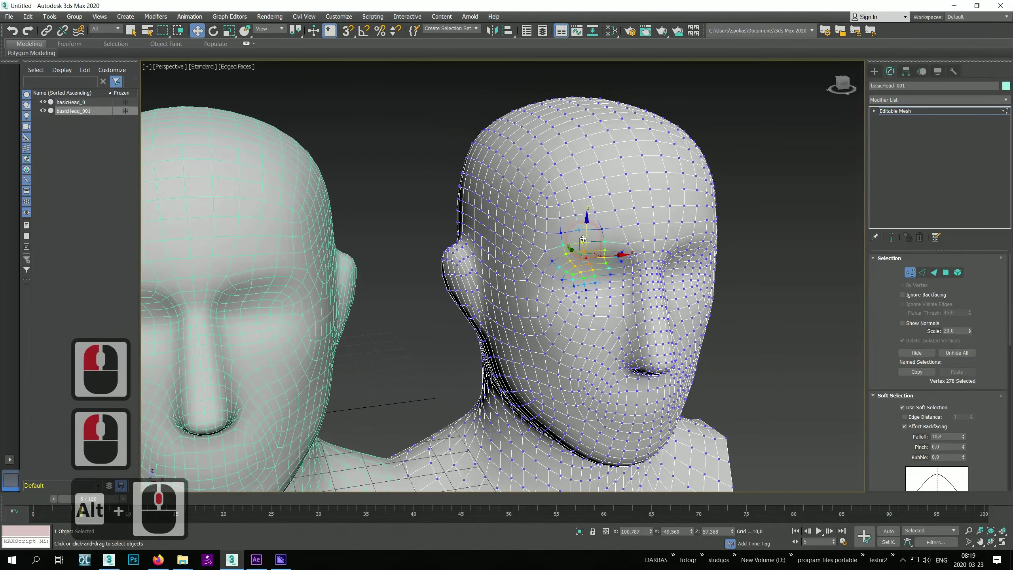
- Raise the soft-selected right brow about 3.4 units along Z, turn off soft selection and return to the object level
{"action": "left_click_drag", "start_coordinate": [586, 241], "coordinate": [586, 216]}
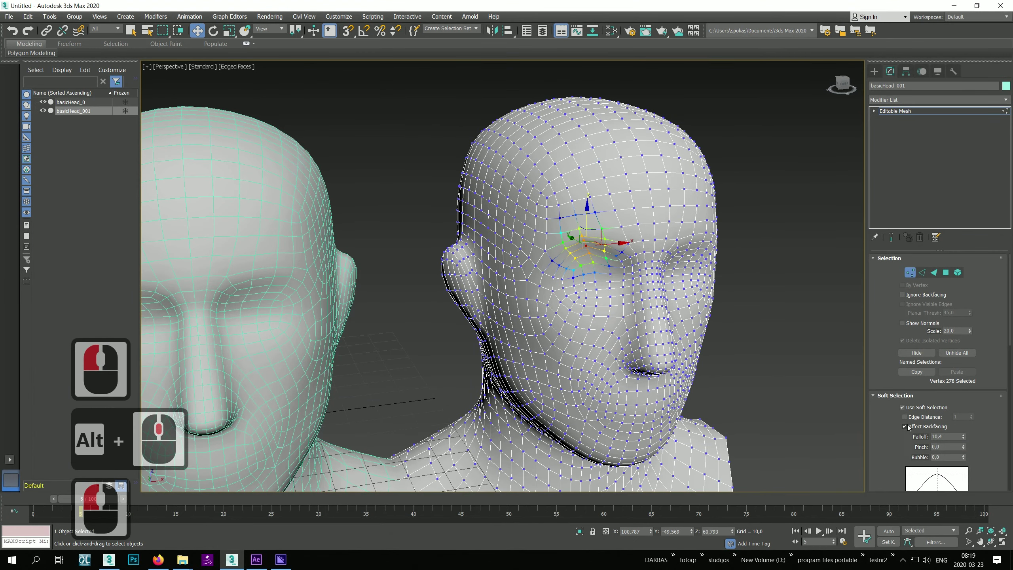
{"action": "left_click", "coordinate": [747, 388]}
{"action": "middle_click_drag", "start_coordinate": [703, 385], "coordinate": [475, 353]}
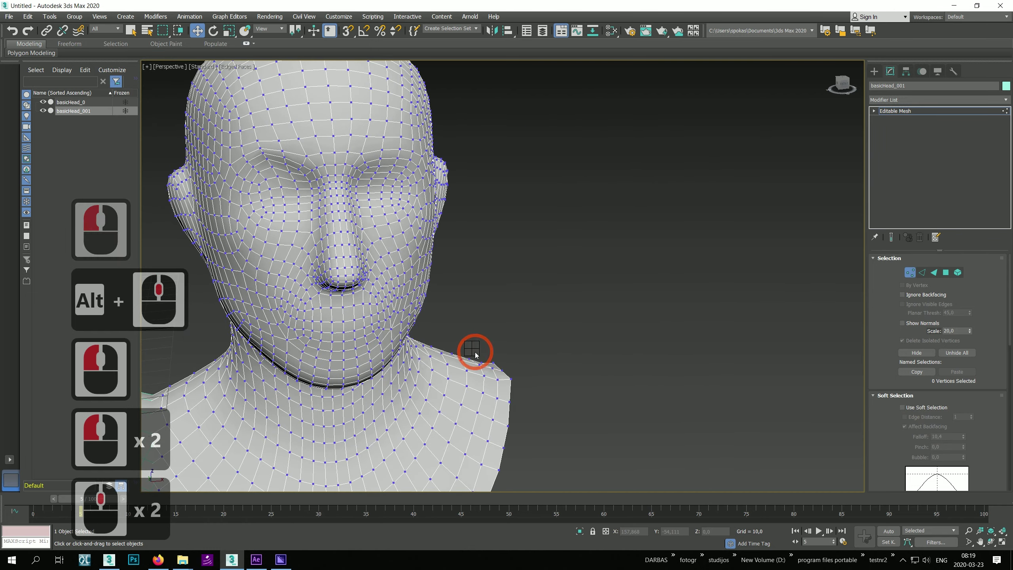
{"action": "right_click", "coordinate": [473, 350]}
{"action": "left_click", "coordinate": [454, 337]}
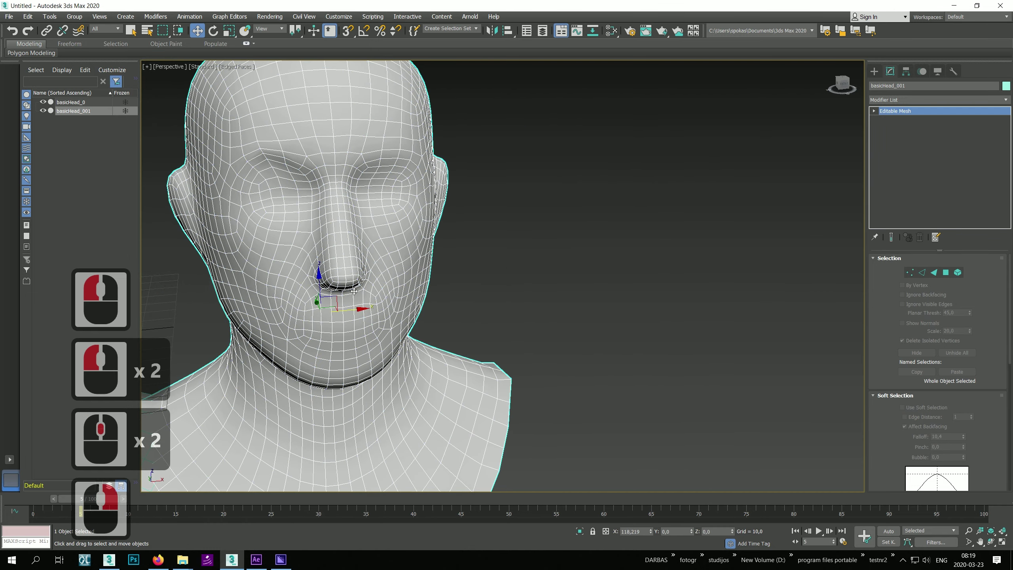
{"action": "left_click", "coordinate": [501, 287]}
{"action": "left_click", "coordinate": [354, 319]}
{"action": "mouse_move", "coordinate": [355, 306]}
{"action": "left_mouse_down", "text": "shift"}
{"action": "mouse_move", "coordinate": [649, 300]}
{"action": "mouse_move", "coordinate": [660, 280]}
{"action": "left_mouse_up", "text": "shift"}
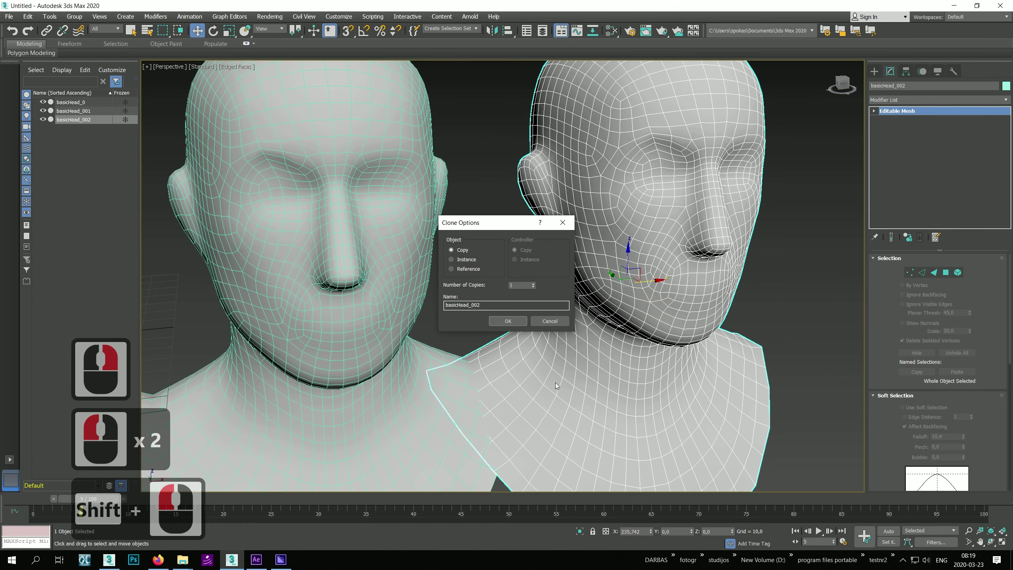
{"action": "left_click", "coordinate": [550, 321]}
{"action": "key", "text": "Delete"}
{"action": "middle_click", "coordinate": [514, 344]}
{"action": "middle_click", "coordinate": [514, 343]}
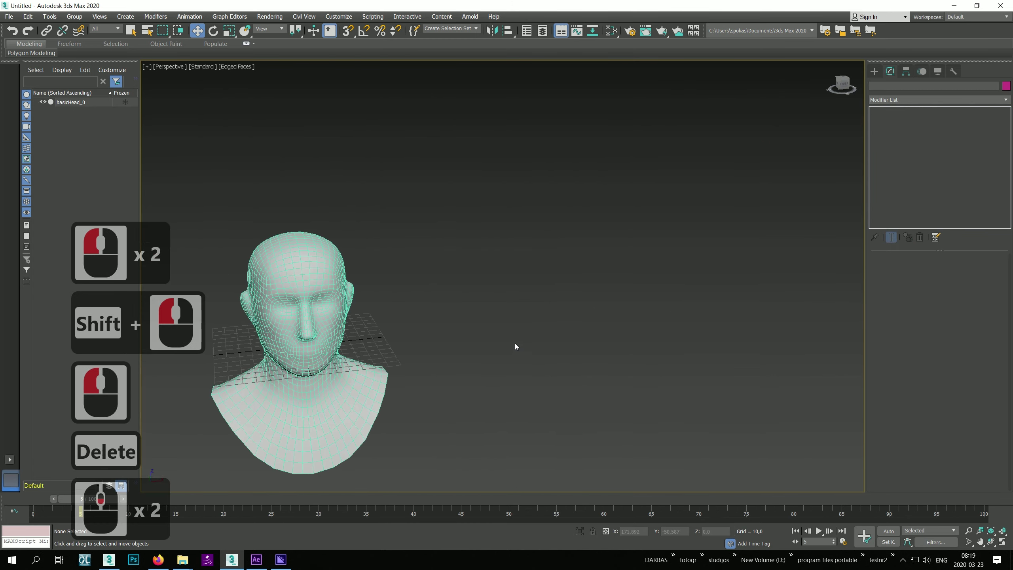
{"action": "key", "text": "ctrl+z"}
- Clone the original undeformed head as a copy placed about 264 units along the X axis
{"action": "left_click", "coordinate": [441, 335]}
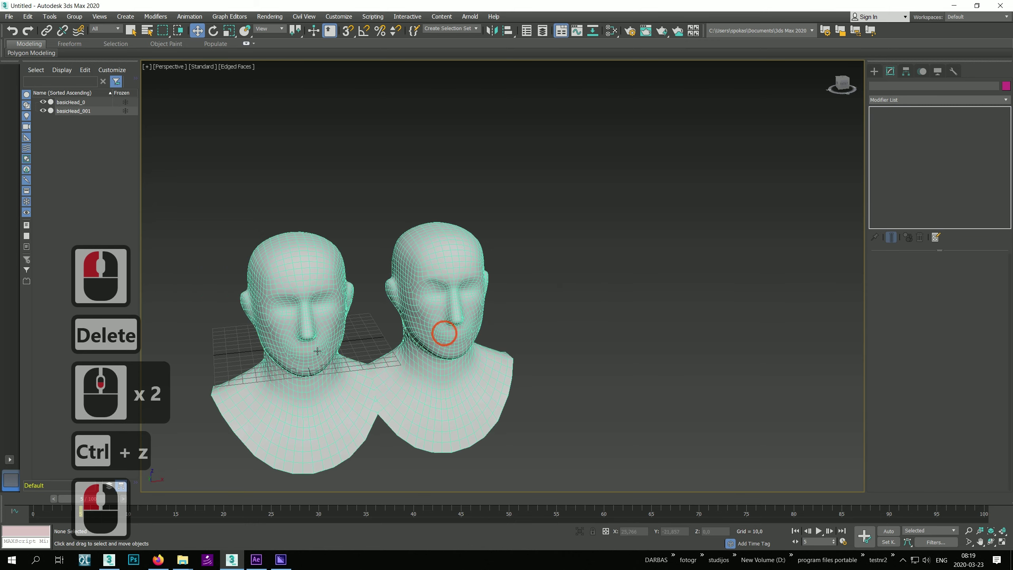
{"action": "left_click", "coordinate": [299, 387]}
{"action": "left_click", "coordinate": [299, 388]}
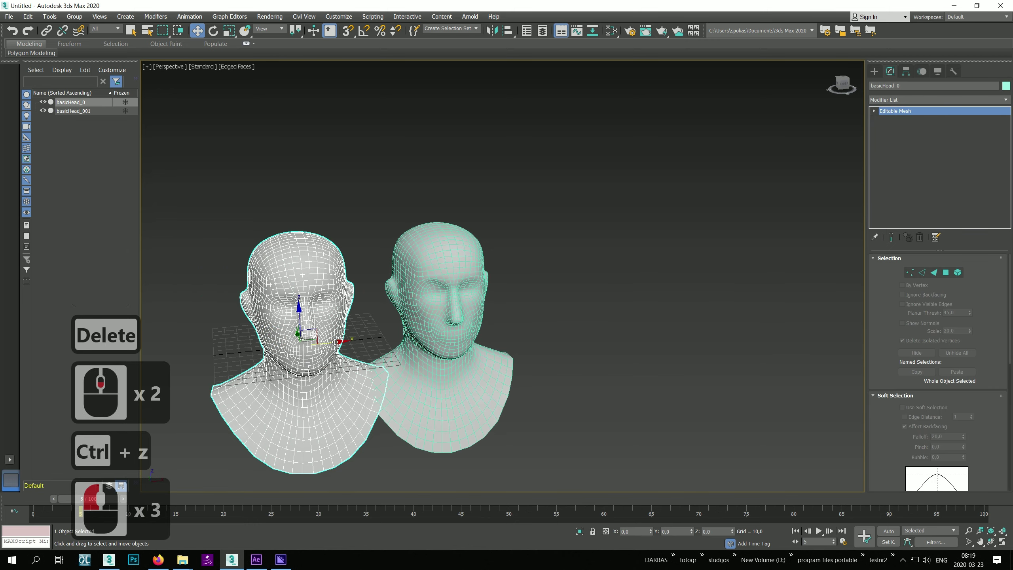
{"action": "left_click_drag", "start_coordinate": [339, 339], "coordinate": [623, 347], "text": "shift"}
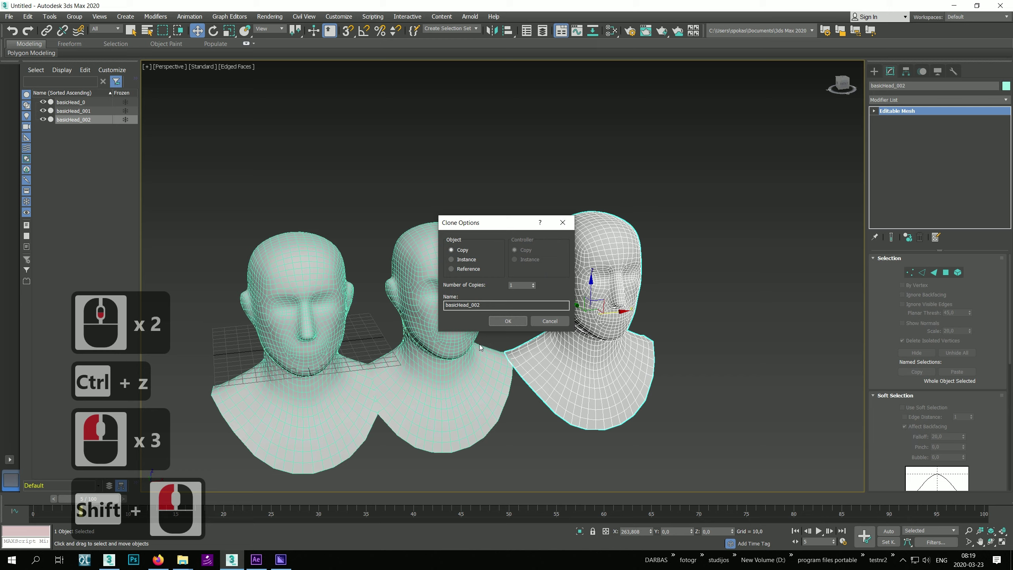
{"action": "left_click", "coordinate": [500, 324]}
- On the second copy, lower the brow above the left eye by moving its vertex with soft selection, and leave vertex level
{"action": "left_click", "coordinate": [910, 272]}
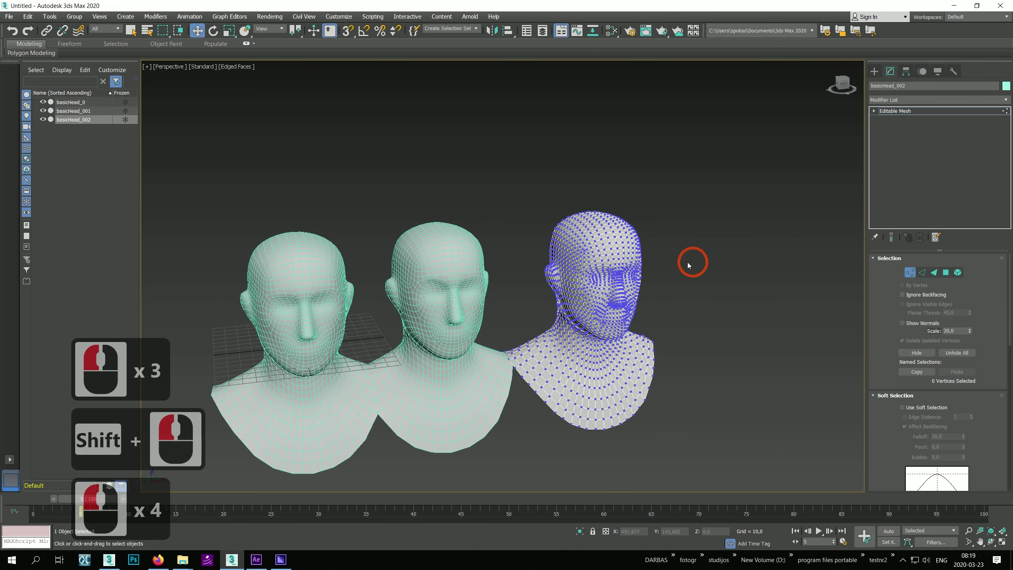
{"action": "scroll", "coordinate": [634, 264], "scroll_direction": "up", "scroll_amount": 4}
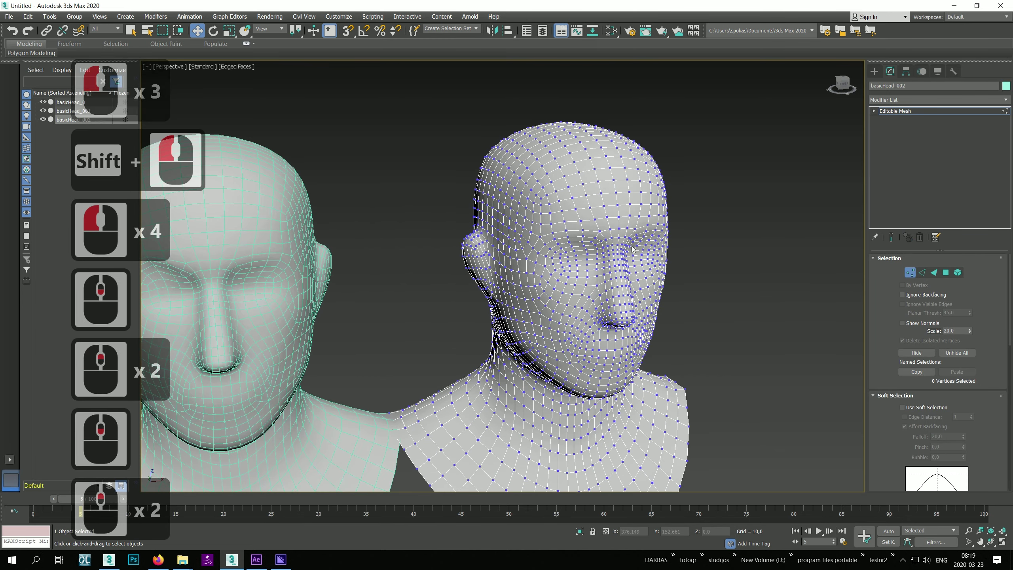
{"action": "left_click", "coordinate": [653, 234]}
{"action": "middle_click_drag", "start_coordinate": [654, 276], "coordinate": [624, 256], "text": "alt"}
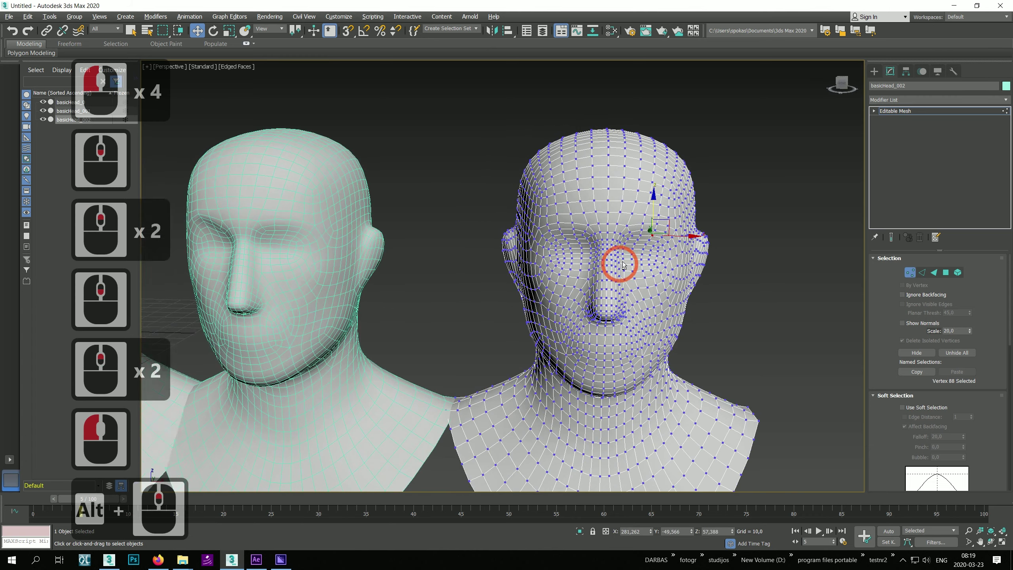
{"action": "left_click", "coordinate": [902, 407]}
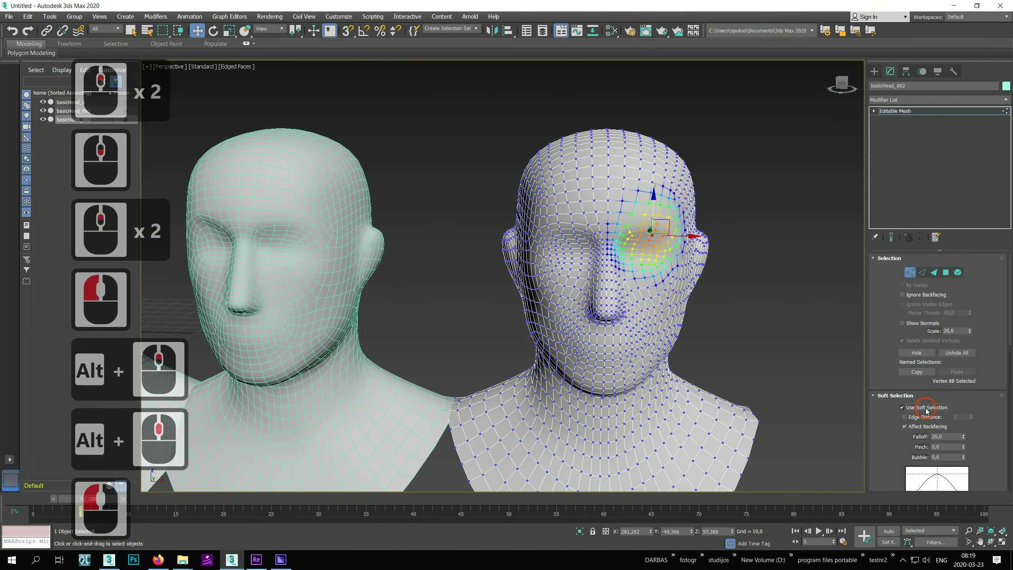
{"action": "left_click_drag", "start_coordinate": [652, 214], "coordinate": [651, 217]}
{"action": "left_click", "coordinate": [909, 273]}
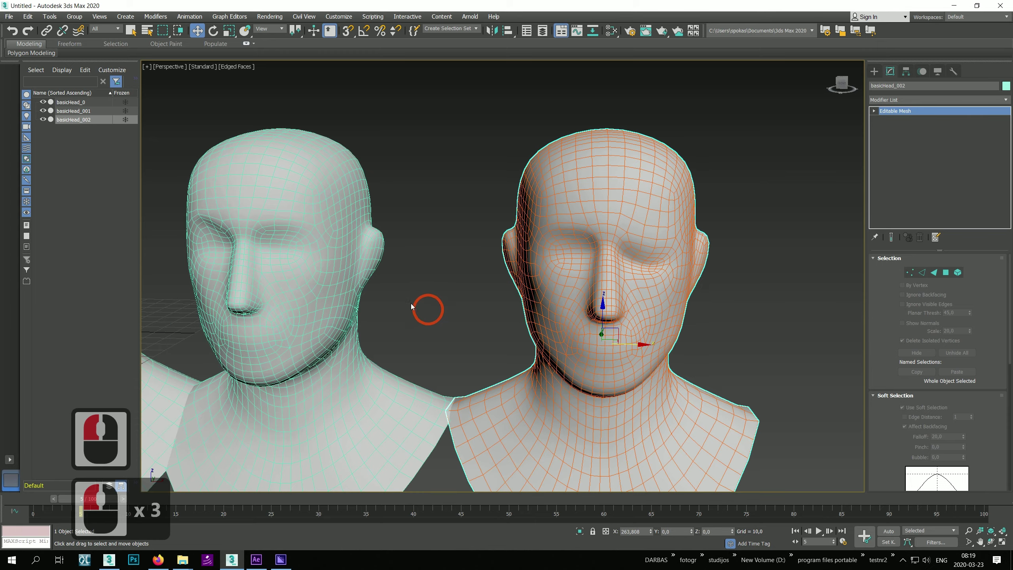
- Select the original head and hide the edged faces so the three heads show in plain default shading
{"action": "middle_click_drag", "start_coordinate": [418, 305], "coordinate": [599, 288]}
{"action": "middle_click_drag", "start_coordinate": [493, 316], "coordinate": [468, 336], "text": "alt"}
{"action": "scroll", "coordinate": [462, 311], "scroll_direction": "down", "scroll_amount": 5}
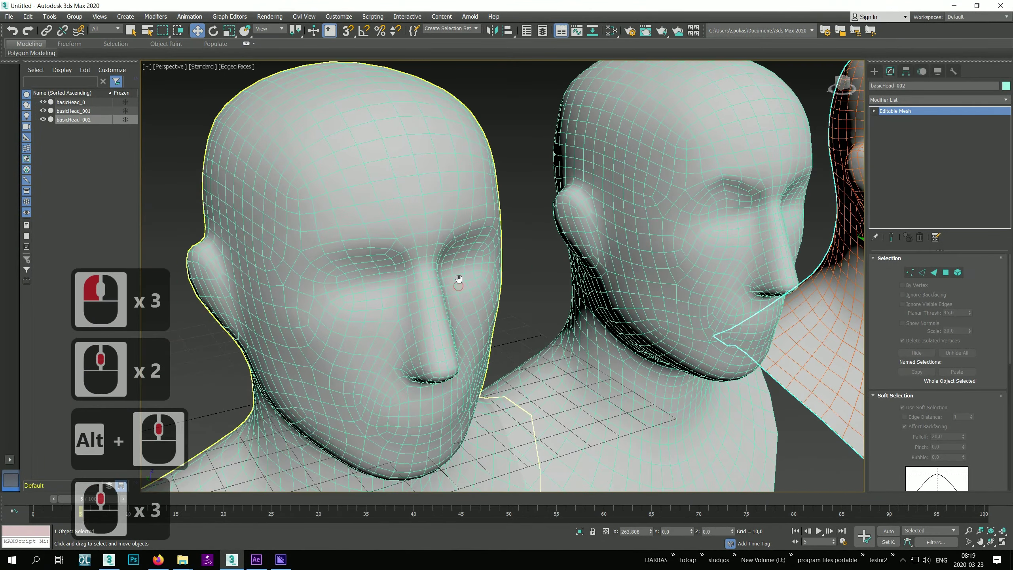
{"action": "scroll", "coordinate": [445, 305], "scroll_direction": "up", "scroll_amount": 2}
{"action": "left_click", "coordinate": [444, 302]}
{"action": "key", "text": "F4"}
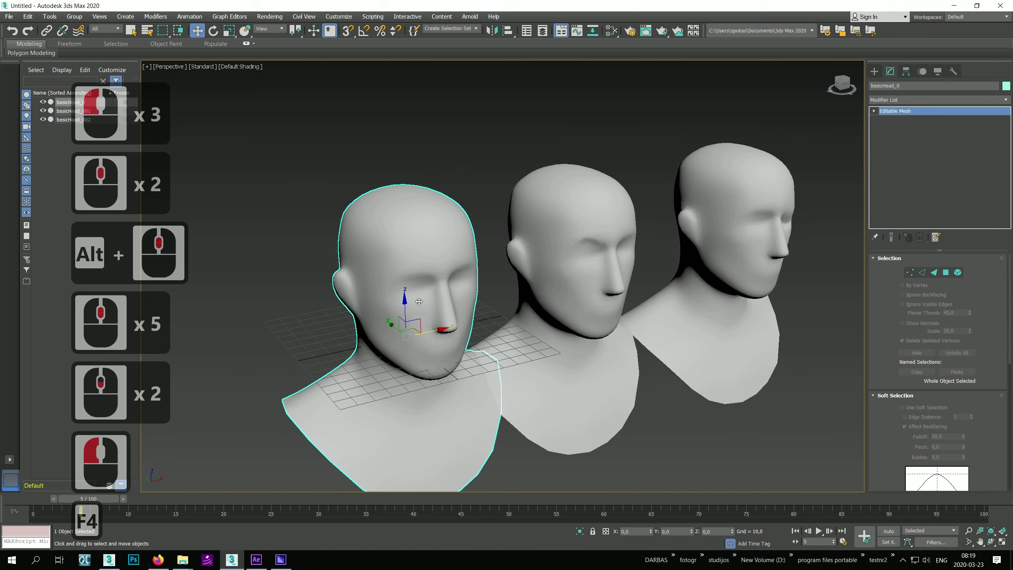
- Add a Morpher modifier to the original head
{"action": "middle_click_drag", "start_coordinate": [498, 266], "coordinate": [504, 222]}
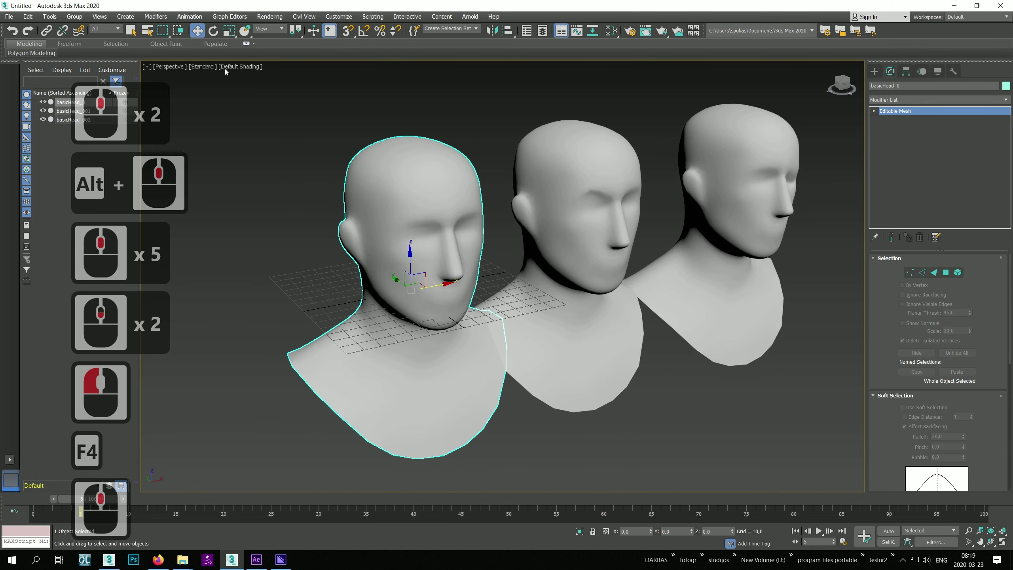
{"action": "left_click", "coordinate": [155, 16]}
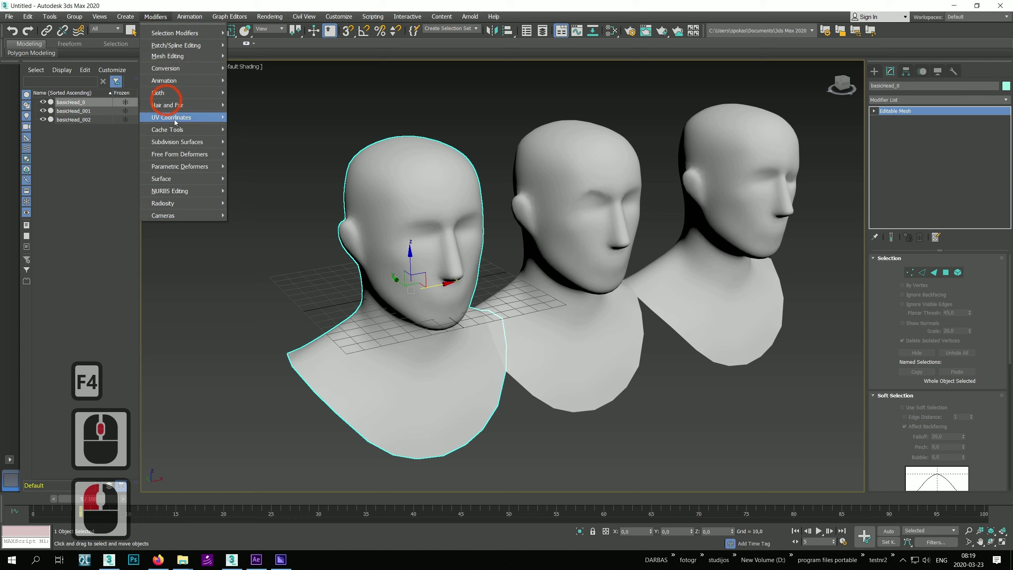
{"action": "left_click", "coordinate": [182, 80]}
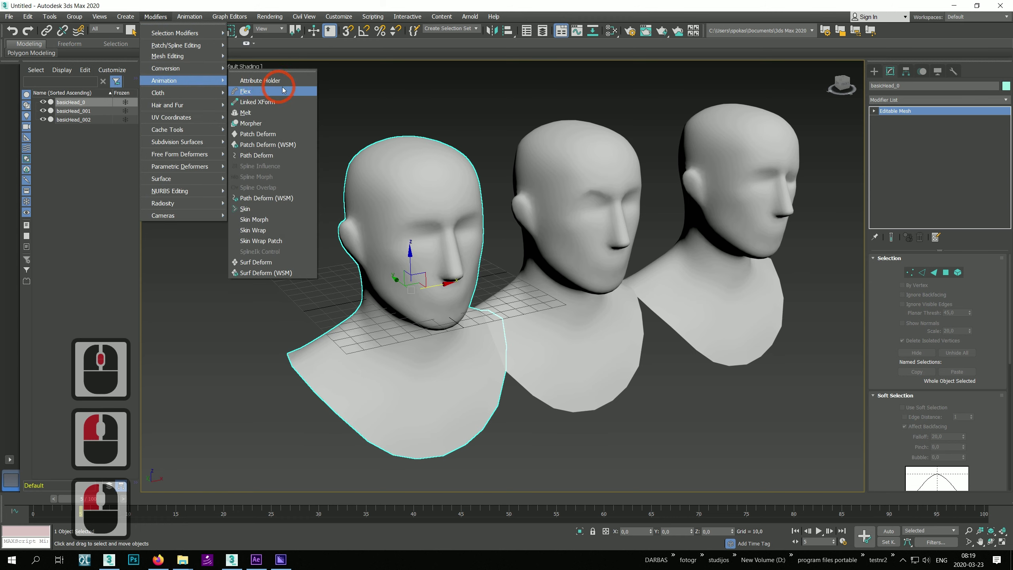
{"action": "left_click", "coordinate": [284, 123]}
{"action": "left_click", "coordinate": [929, 442]}
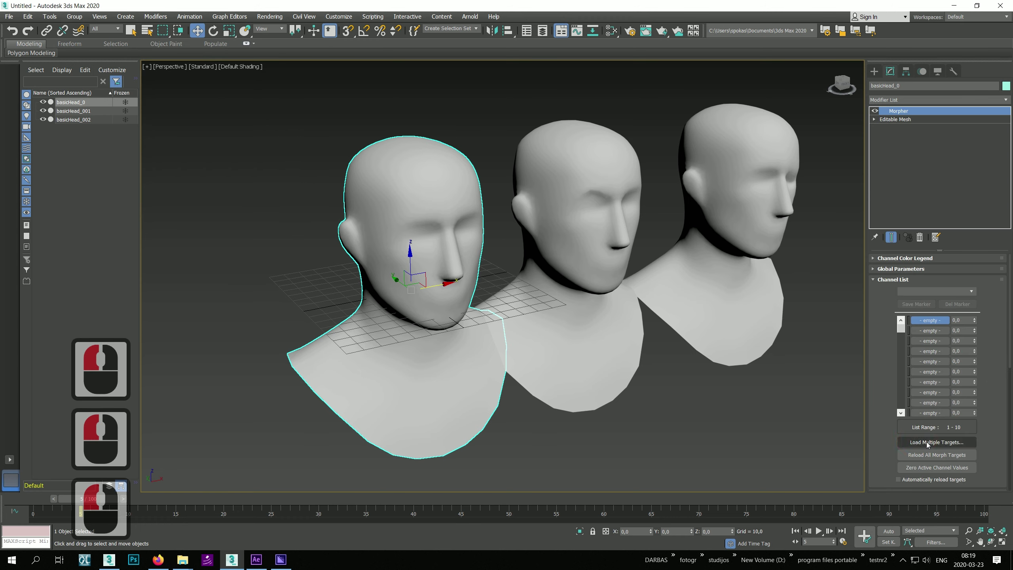
{"action": "left_click", "coordinate": [44, 64]}
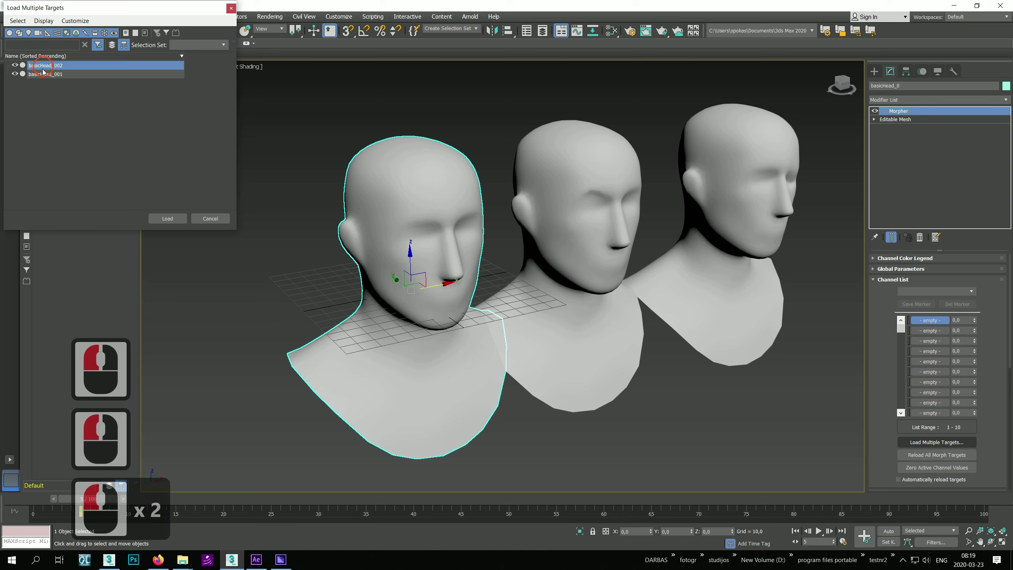
{"action": "left_click", "coordinate": [45, 74], "text": "shift"}
{"action": "left_click", "coordinate": [167, 219]}
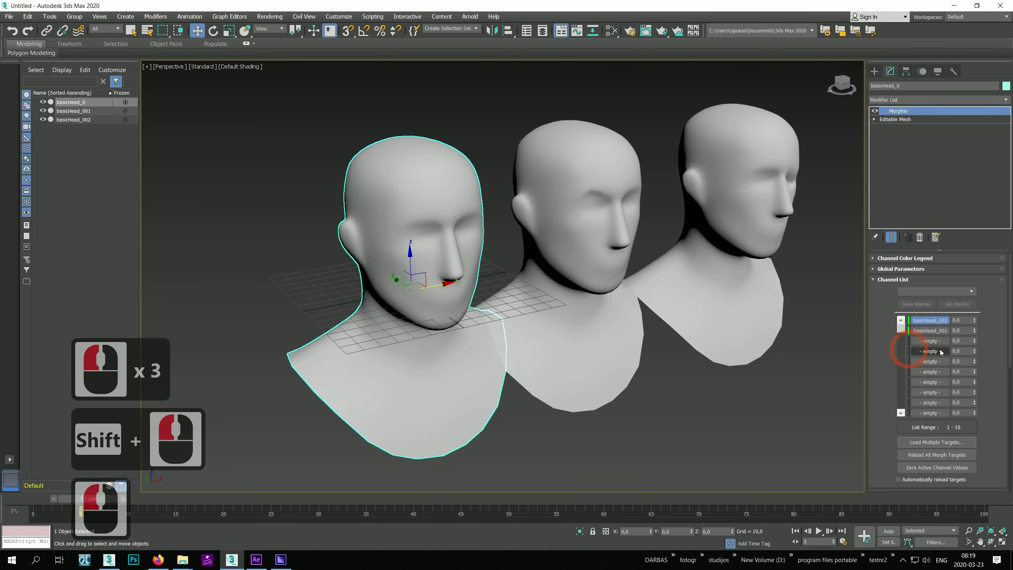
- Test both brow morphs on the original head, bringing the basicHead_001 and basicHead_002 channels to 100
{"action": "left_click_drag", "start_coordinate": [980, 212], "coordinate": [973, 382]}
{"action": "left_click_drag", "start_coordinate": [974, 239], "coordinate": [978, 465]}
{"action": "left_click_drag", "start_coordinate": [974, 331], "coordinate": [1007, 342]}
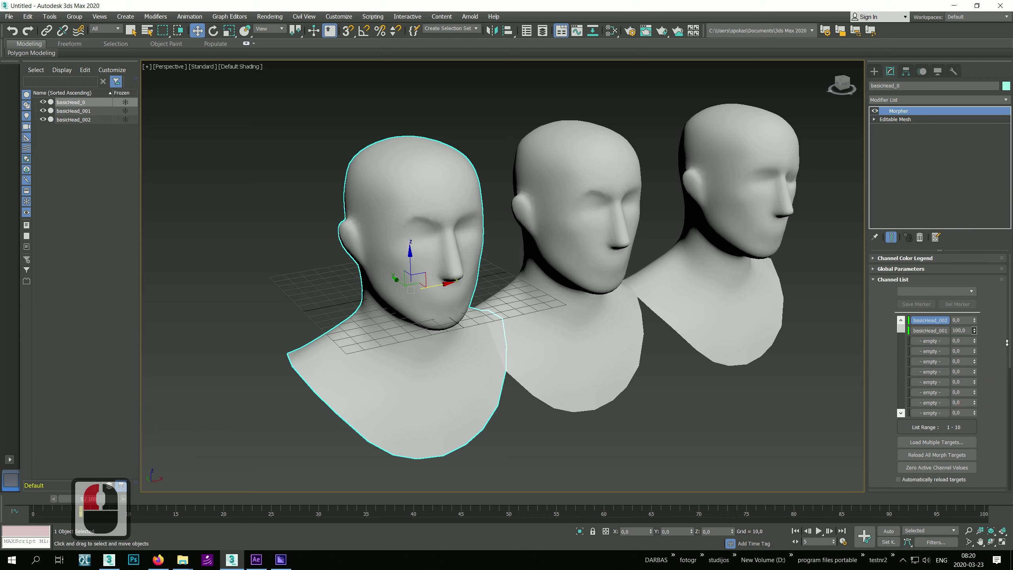
{"action": "left_click_drag", "start_coordinate": [10, 161], "coordinate": [1, 217]}
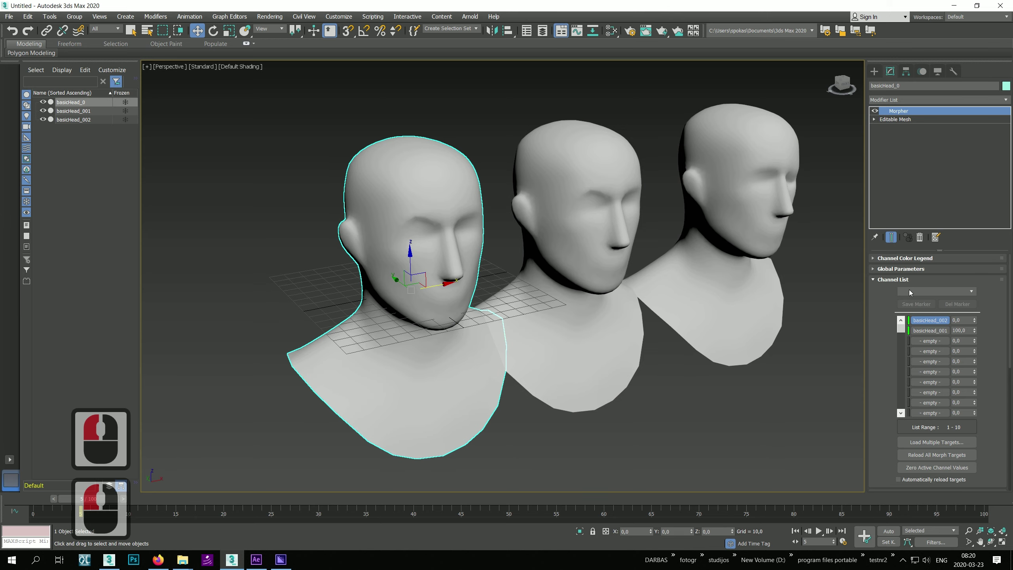
{"action": "left_click_drag", "start_coordinate": [974, 320], "coordinate": [13, 17]}
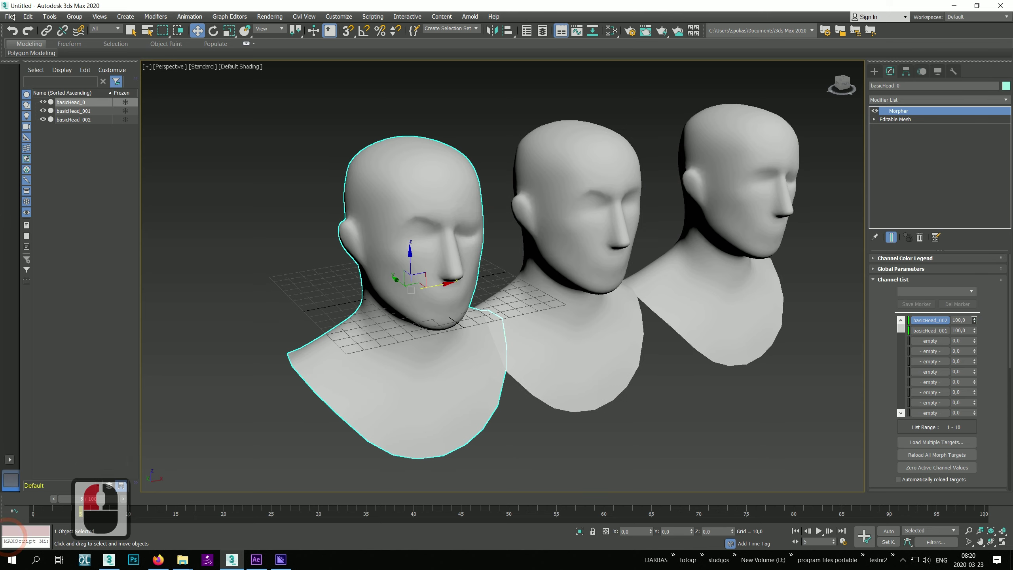
{"action": "left_click_drag", "start_coordinate": [61, 442], "coordinate": [61, 397]}
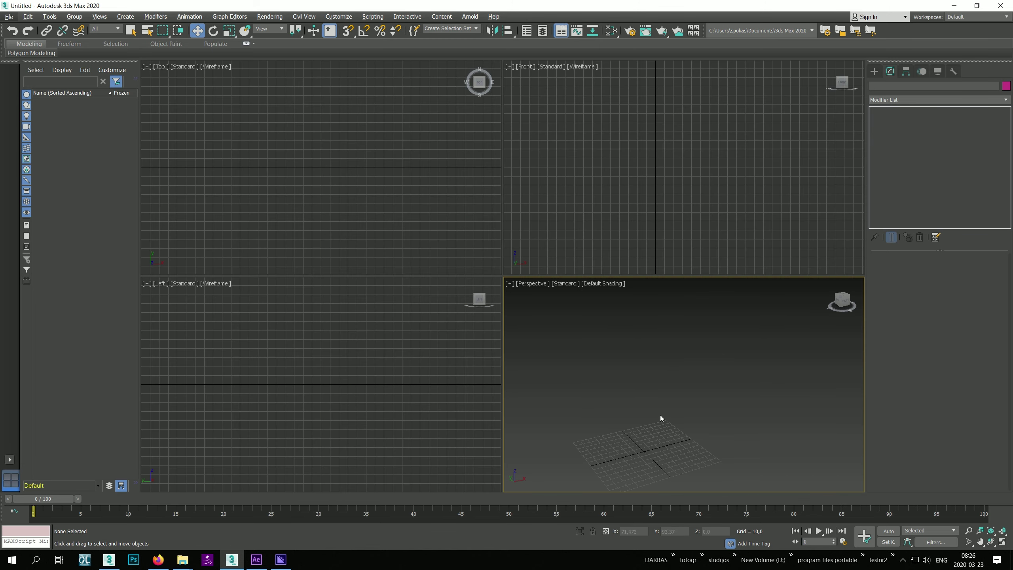
- In the empty scene, create a standing plane about 52 units long and 96 wide in the Front view
{"action": "middle_click_drag", "start_coordinate": [660, 419], "coordinate": [691, 389]}
{"action": "left_click", "coordinate": [873, 71]}
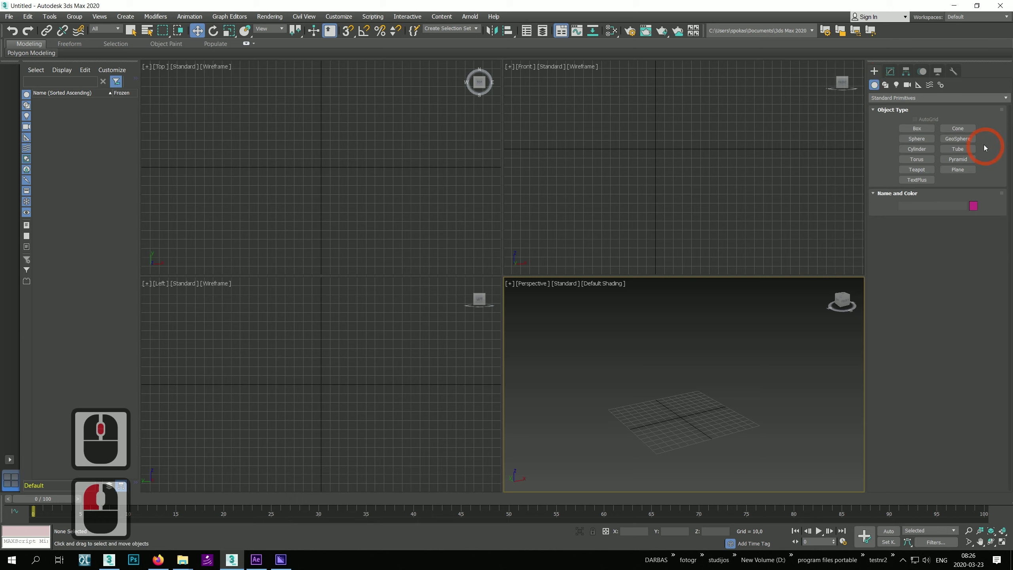
{"action": "left_click", "coordinate": [958, 169]}
{"action": "left_click_drag", "start_coordinate": [639, 106], "coordinate": [726, 152]}
{"action": "right_click", "coordinate": [725, 152]}
- Set the plane's length segments to 15 and its width segments to 20
{"action": "left_click", "coordinate": [890, 71]}
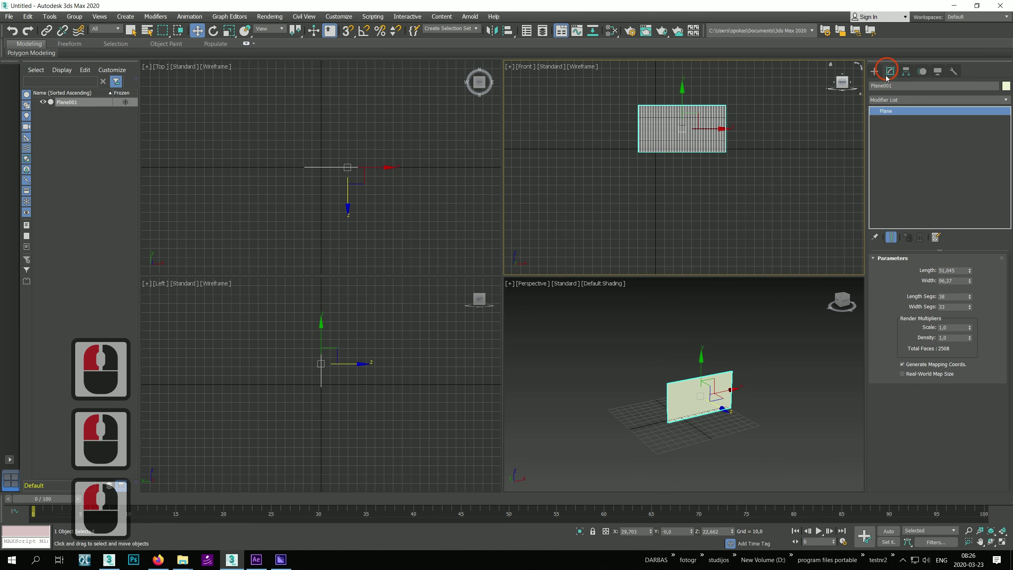
{"action": "left_click_drag", "start_coordinate": [970, 299], "coordinate": [966, 294]}
{"action": "double_click", "coordinate": [959, 296]}
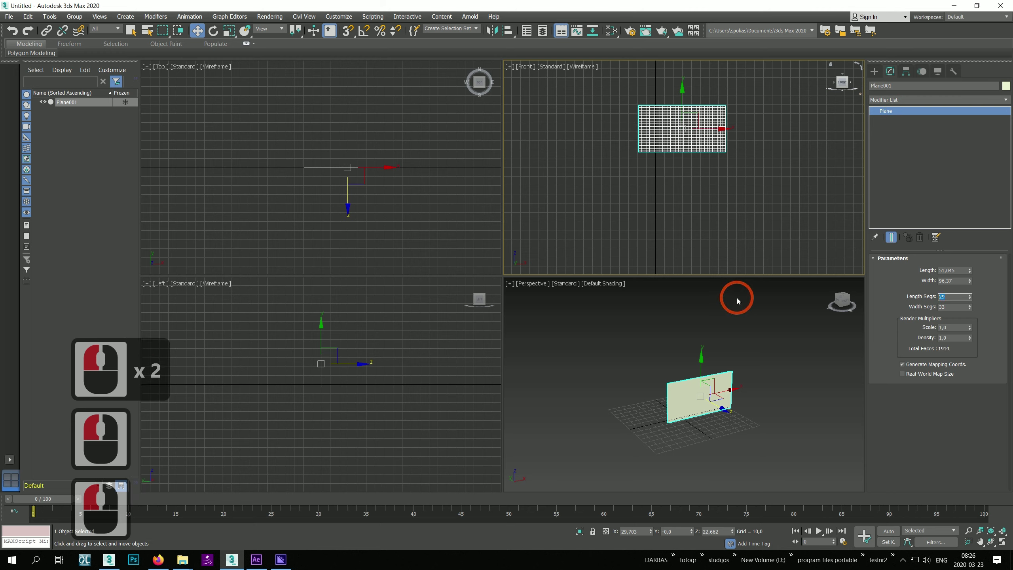
{"action": "type", "text": "15"}
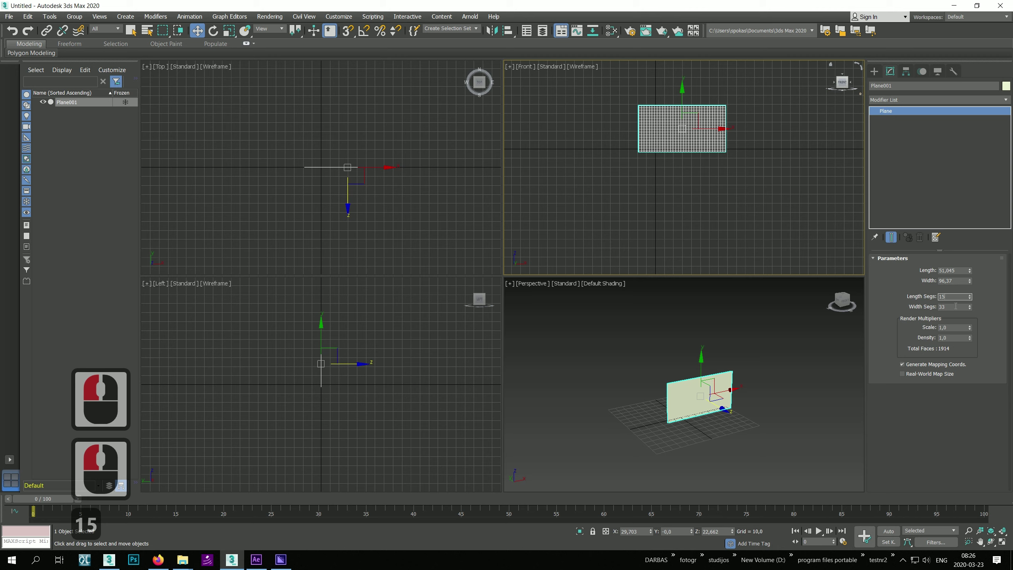
{"action": "double_click", "coordinate": [955, 306]}
{"action": "type", "text": "15"}
{"action": "key", "text": "Return"}
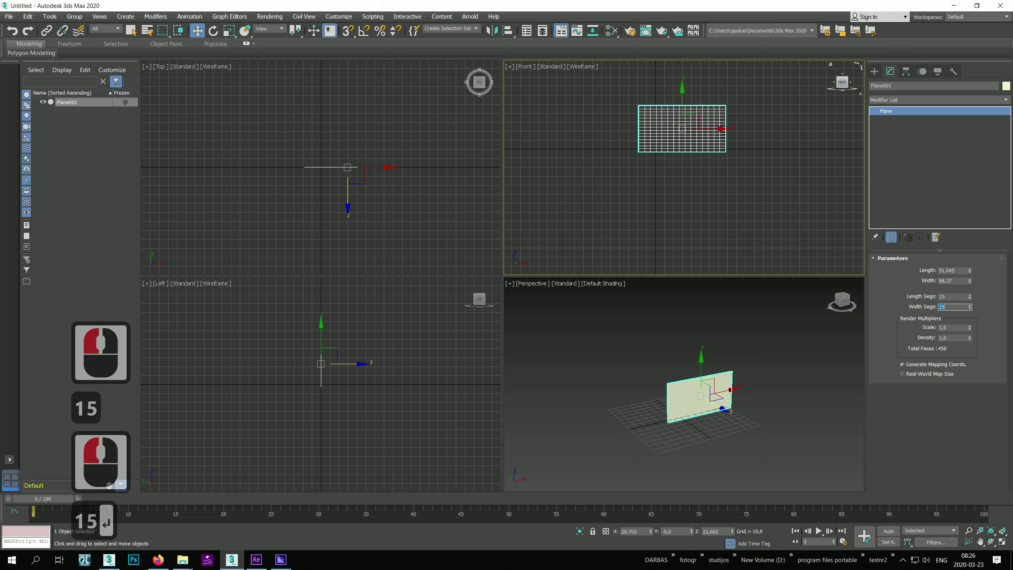
{"action": "type", "text": "20"}
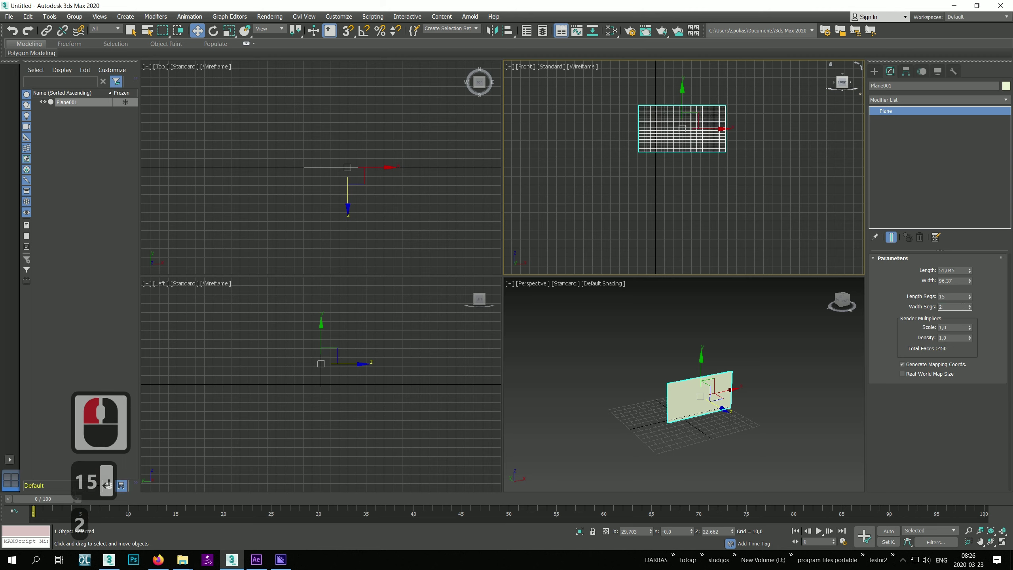
{"action": "key", "text": "Return"}
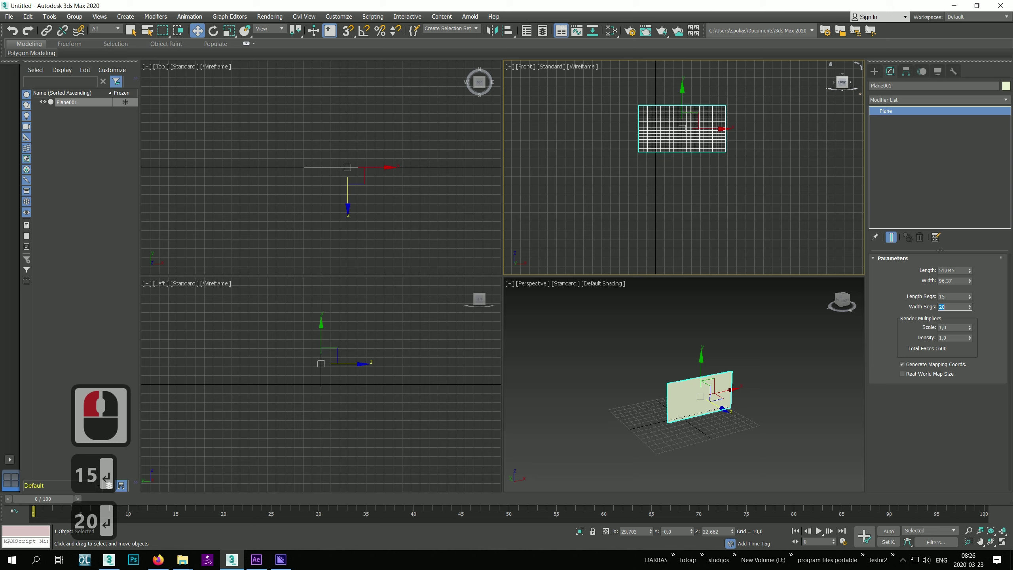
- Raise the plane along Z to about 36.2 and deselect it
{"action": "left_click", "coordinate": [698, 367]}
{"action": "left_click_drag", "start_coordinate": [702, 365], "coordinate": [701, 354]}
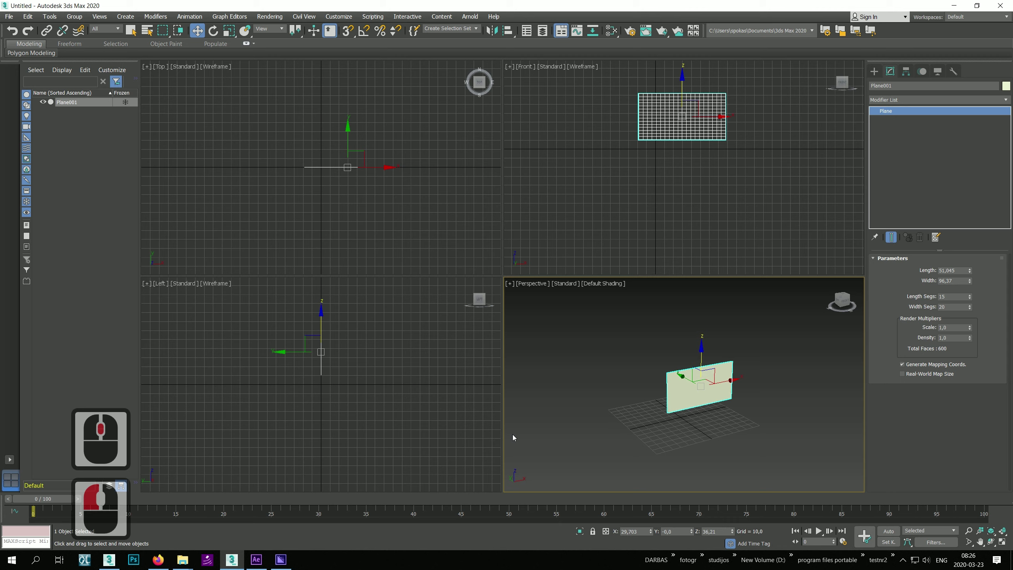
{"action": "left_click", "coordinate": [852, 158]}
- Create a flagpole box about 144 units long, 5 wide and 4 high beside the plane's left edge in the Front view
{"action": "left_click", "coordinate": [874, 71]}
{"action": "left_click", "coordinate": [902, 129]}
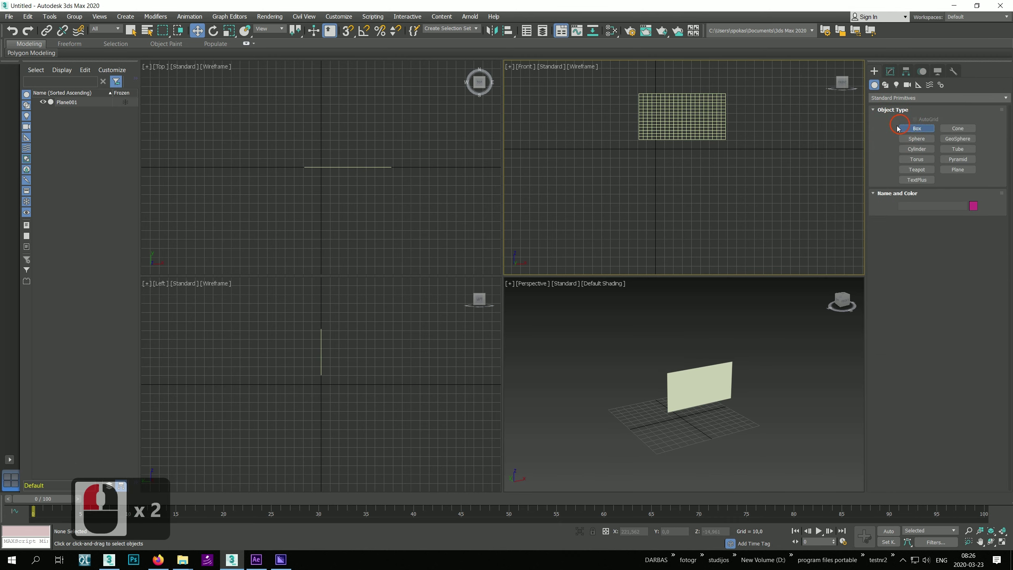
{"action": "left_click_drag", "start_coordinate": [625, 84], "coordinate": [630, 213]}
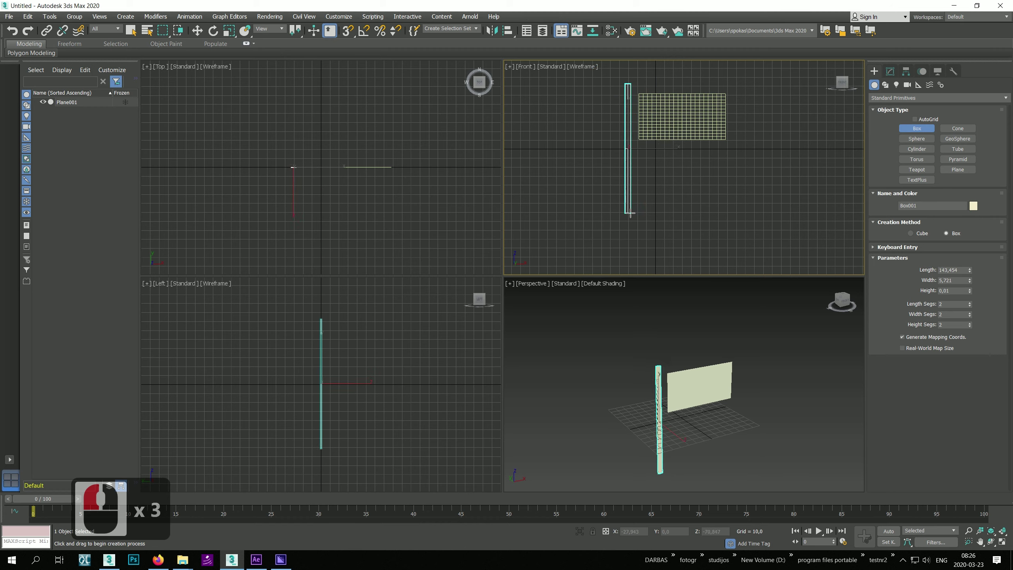
{"action": "left_click", "coordinate": [629, 211]}
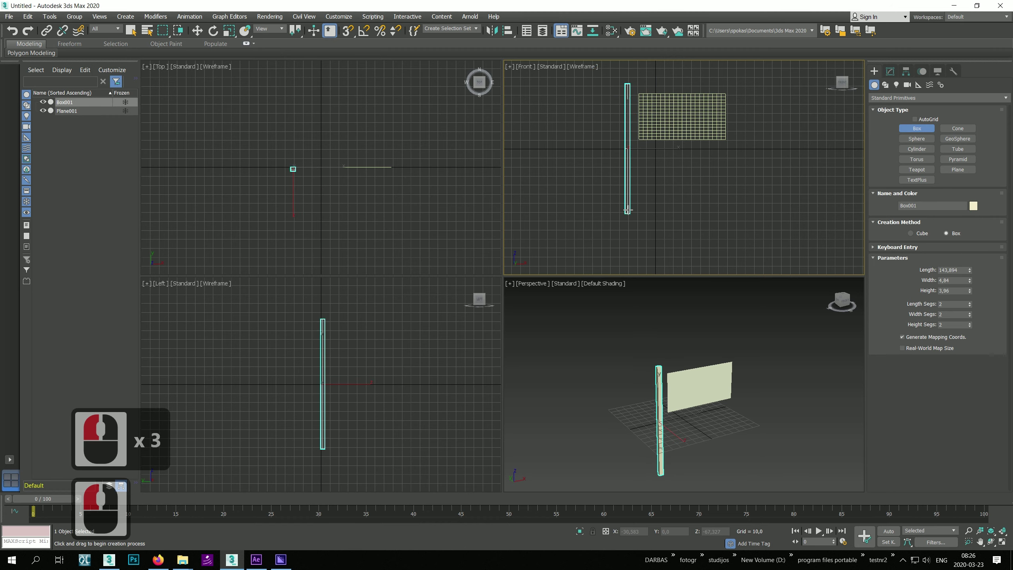
- Move the pole box beside the plane's left edge with its top level with the plane's upper edge, and deselect it
{"action": "left_click", "coordinate": [197, 31]}
{"action": "left_click_drag", "start_coordinate": [635, 136], "coordinate": [643, 145]}
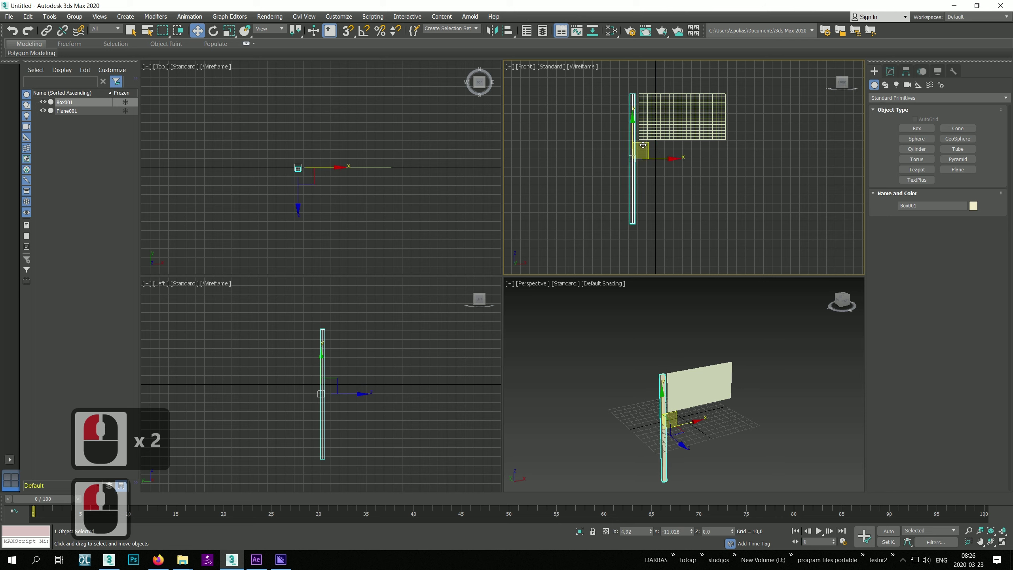
{"action": "left_click", "coordinate": [715, 218]}
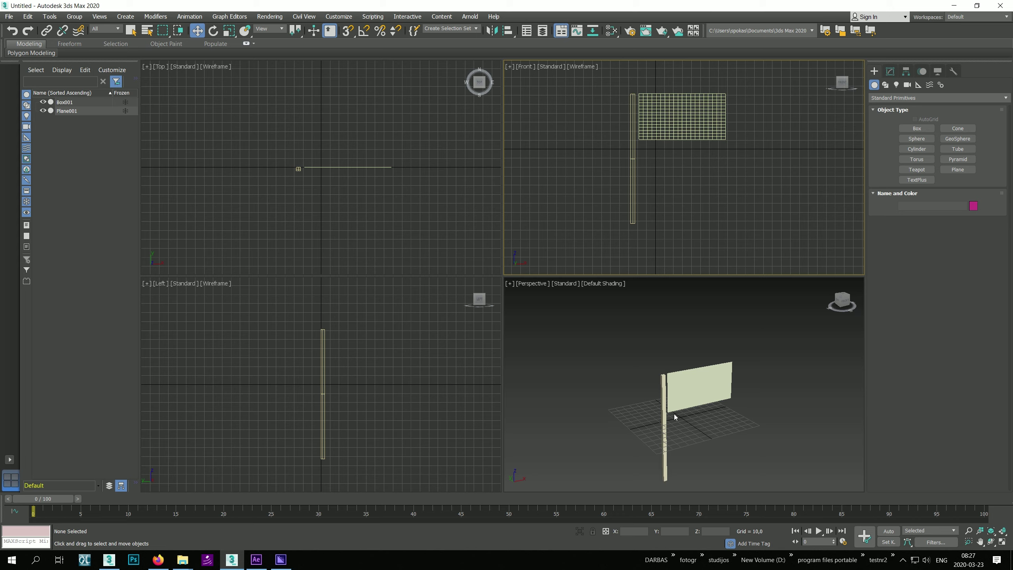
- Show edged faces in the Perspective view and shift the flag plane along X to about 28.2, closer to the pole
{"action": "left_click", "coordinate": [622, 385]}
{"action": "scroll", "coordinate": [598, 391], "scroll_direction": "up", "scroll_amount": 3}
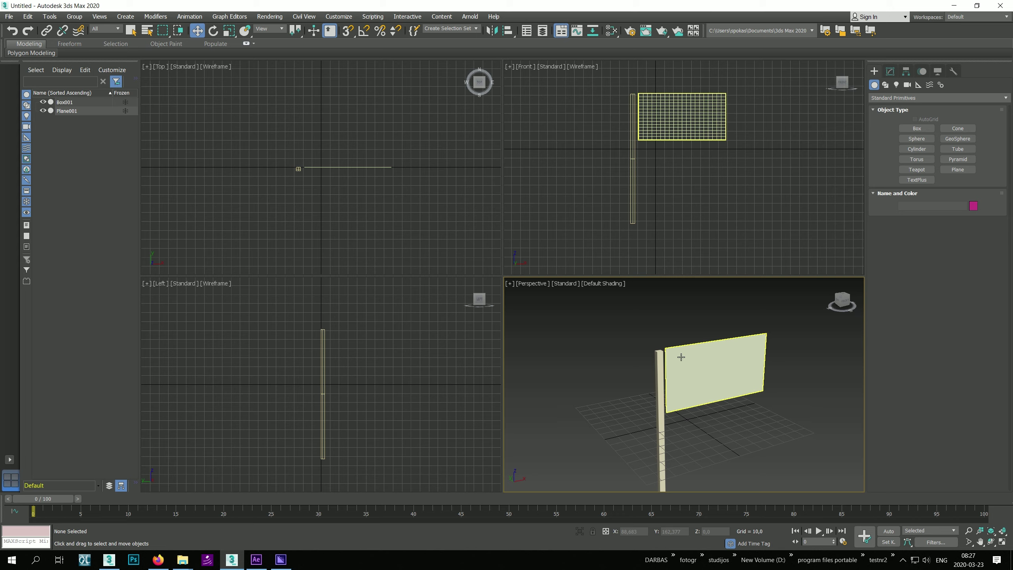
{"action": "left_click", "coordinate": [717, 369]}
{"action": "middle_click_drag", "start_coordinate": [716, 369], "coordinate": [677, 389], "text": "alt"}
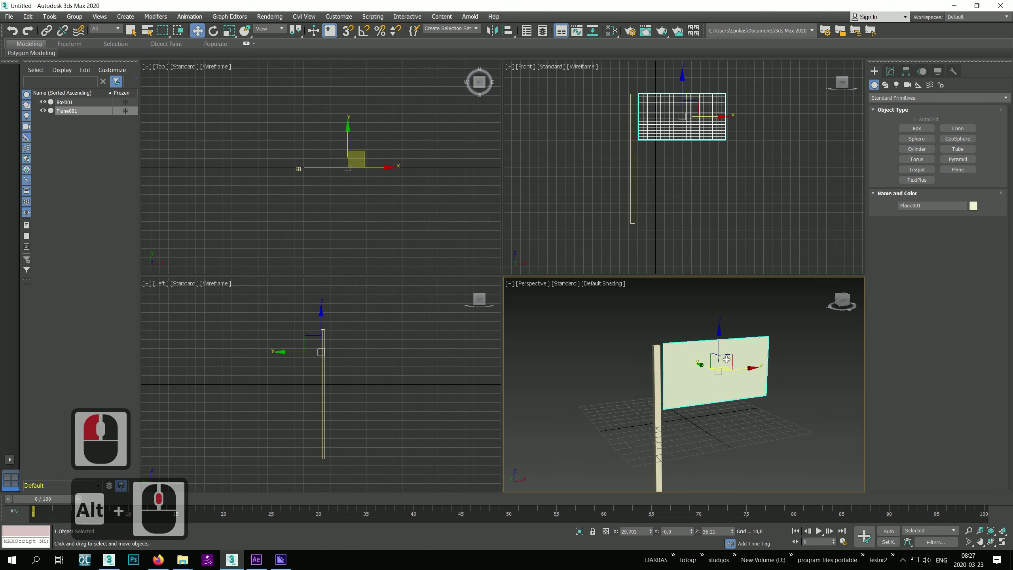
{"action": "key", "text": "F4"}
{"action": "double_click", "coordinate": [738, 363]}
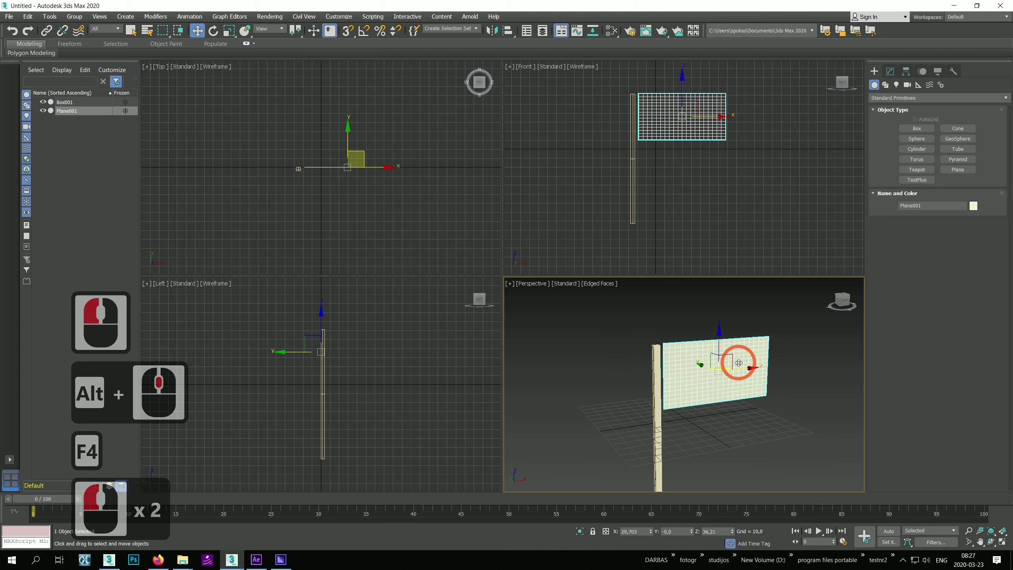
{"action": "left_click_drag", "start_coordinate": [747, 370], "coordinate": [746, 370]}
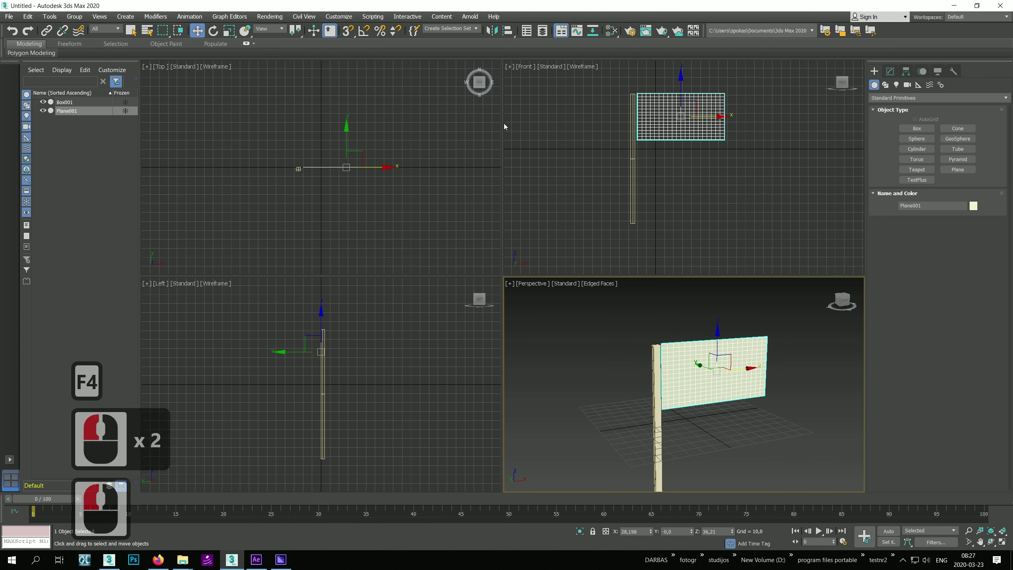
- Apply the Cloth modifier to the flag plane and expand its sub-object levels
{"action": "left_click", "coordinate": [167, 17]}
{"action": "mouse_move", "coordinate": [207, 94]}
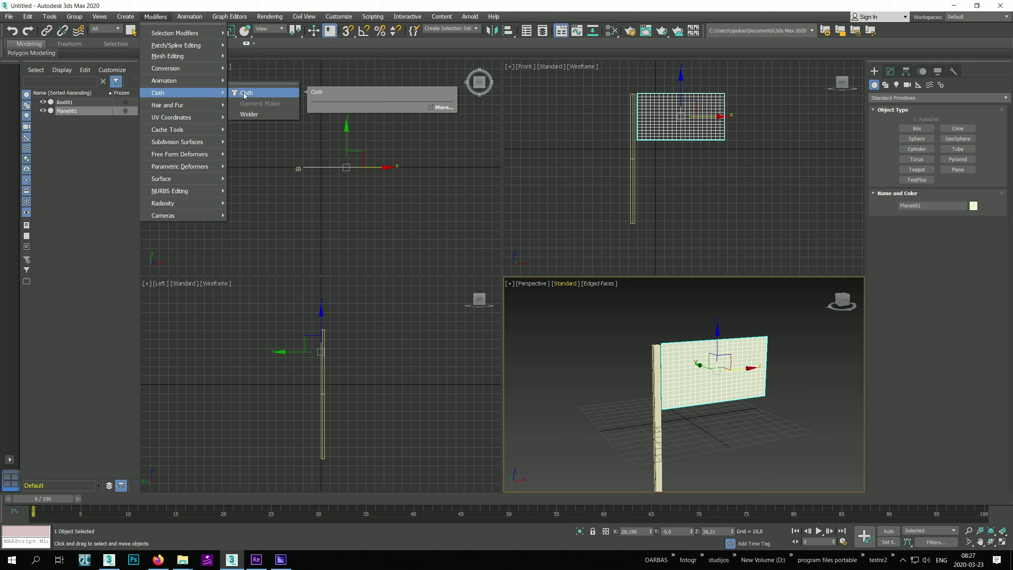
{"action": "left_click", "coordinate": [244, 93]}
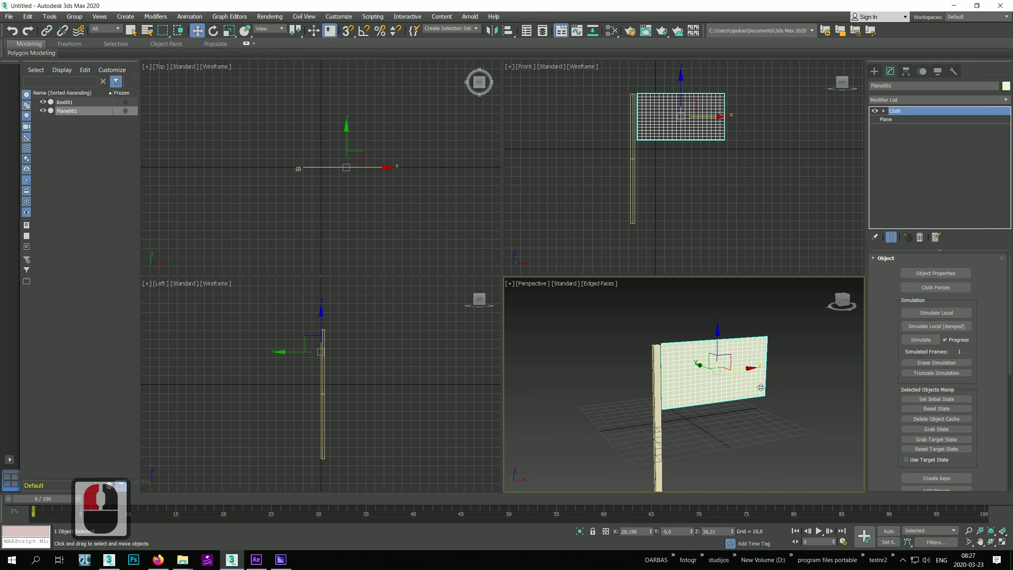
{"action": "left_click", "coordinate": [884, 112]}
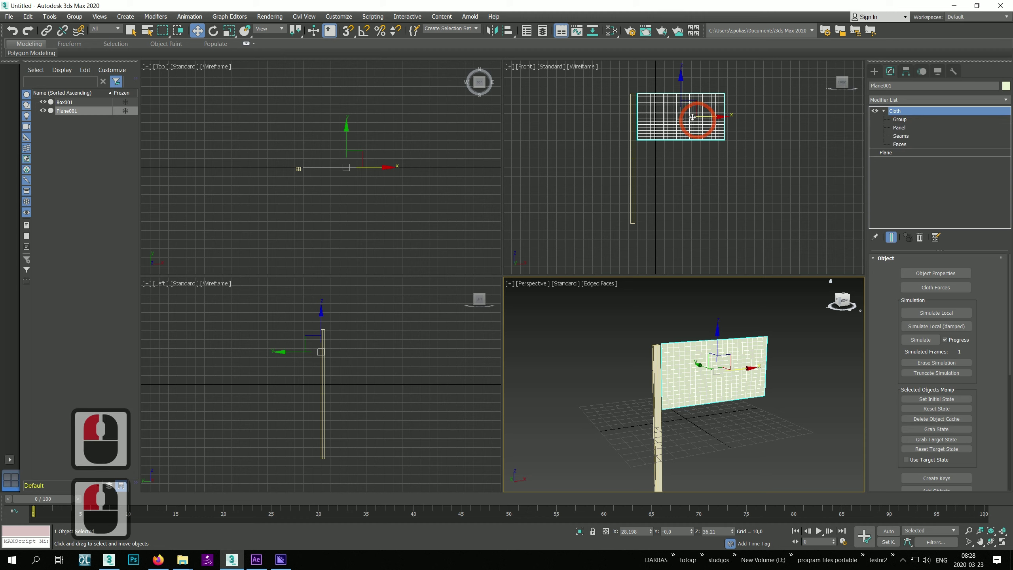
- Select the pole and flag together, reselect only the flag plane, and remove its Cloth modifier
{"action": "left_click", "coordinate": [615, 78]}
{"action": "left_click_drag", "start_coordinate": [643, 178], "coordinate": [640, 184]}
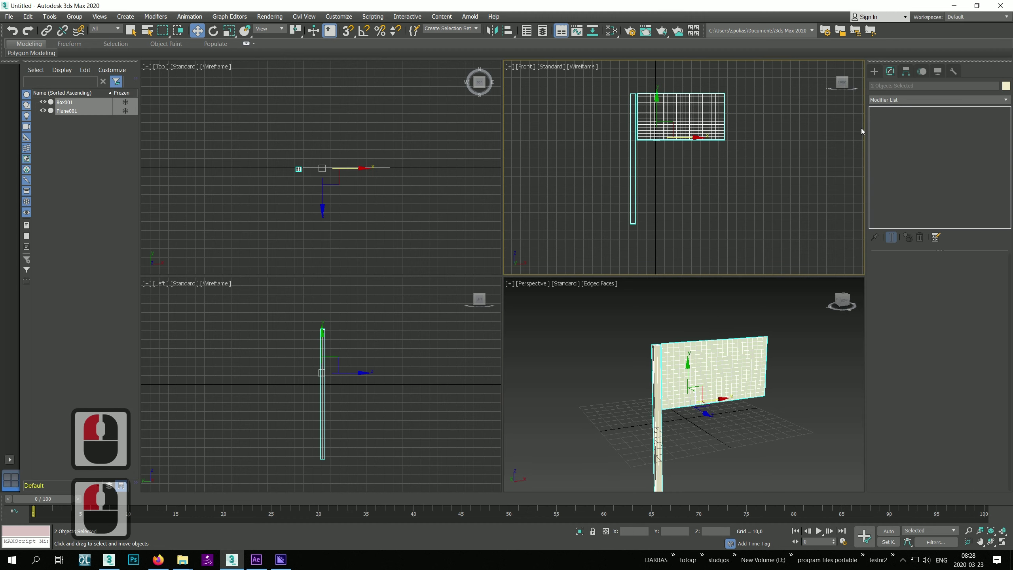
{"action": "left_click", "coordinate": [748, 344]}
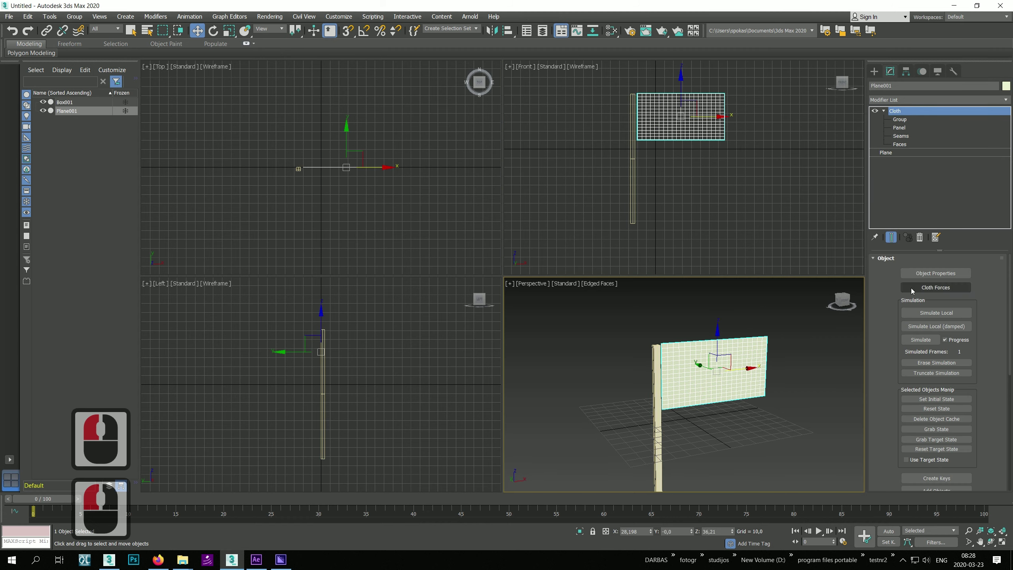
{"action": "left_click_drag", "start_coordinate": [881, 407], "coordinate": [860, 443]}
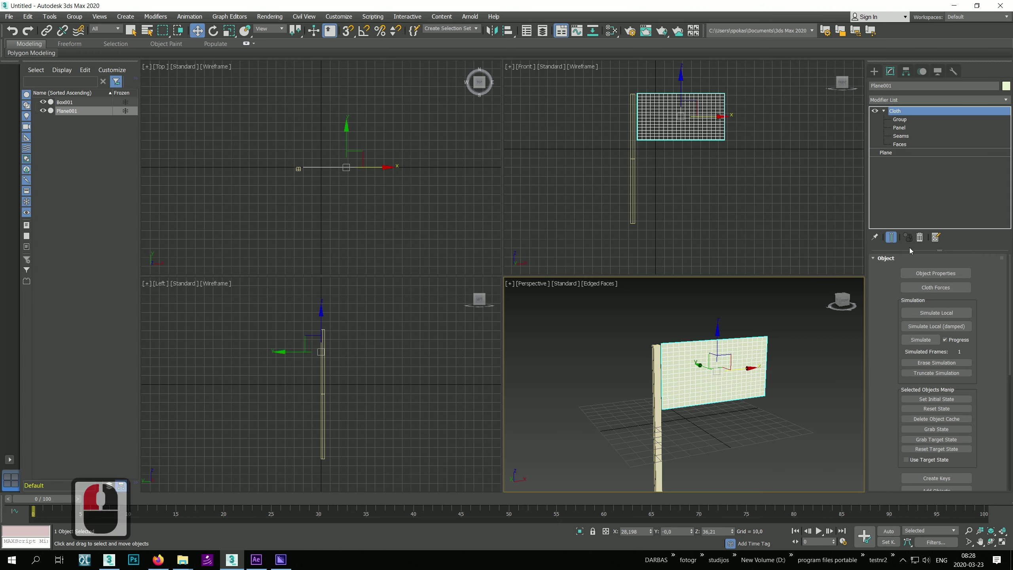
{"action": "left_click", "coordinate": [919, 237]}
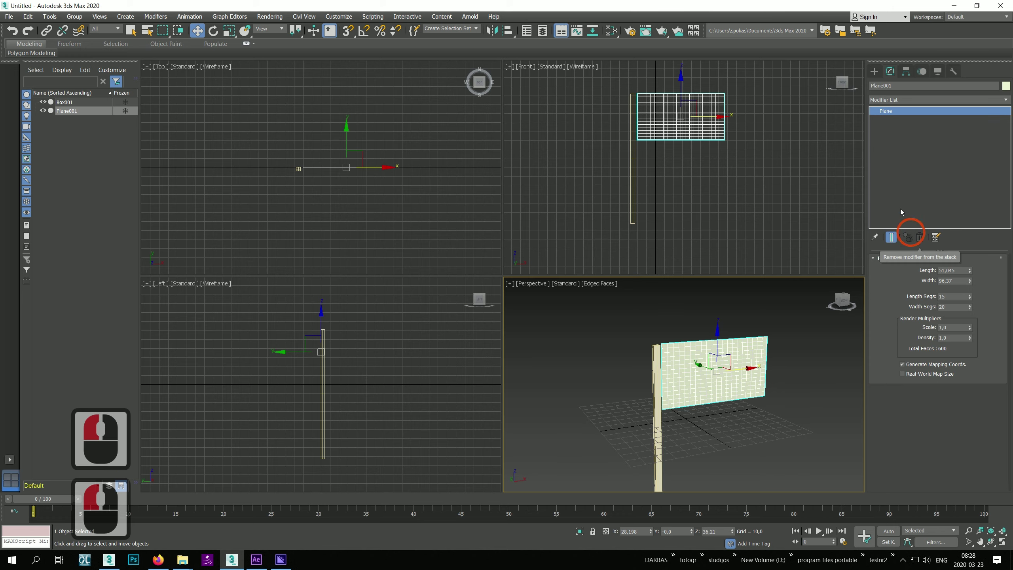
- Apply a MassFX mCloth modifier to the selected flag plane
{"action": "left_click", "coordinate": [125, 16]}
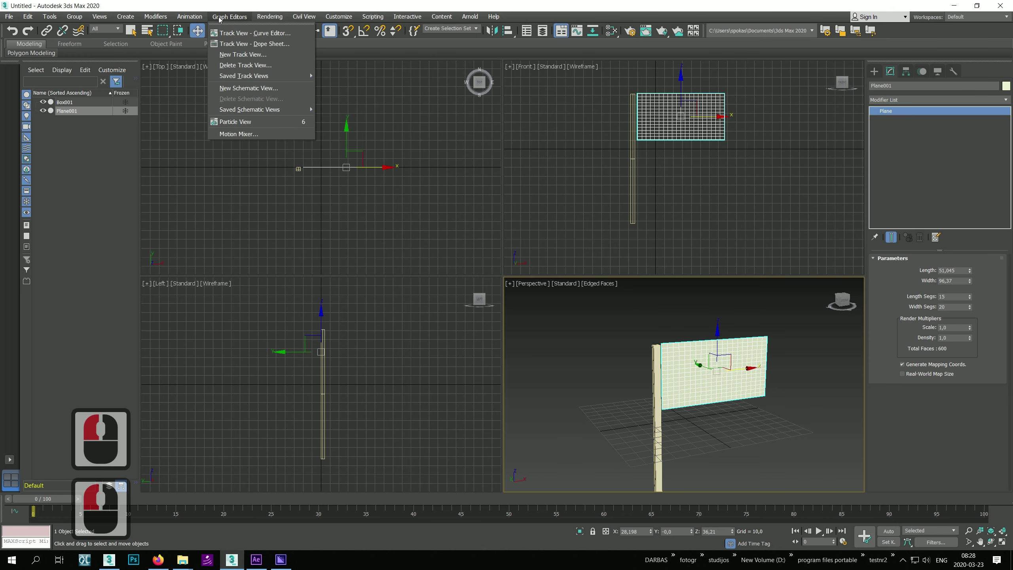
{"action": "mouse_move", "coordinate": [157, 16]}
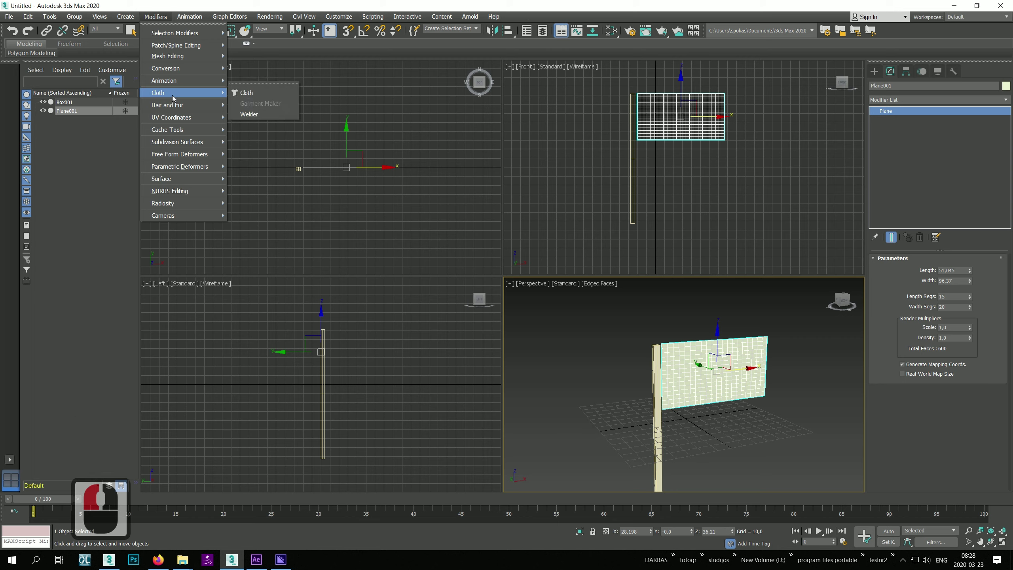
{"action": "mouse_move", "coordinate": [185, 82]}
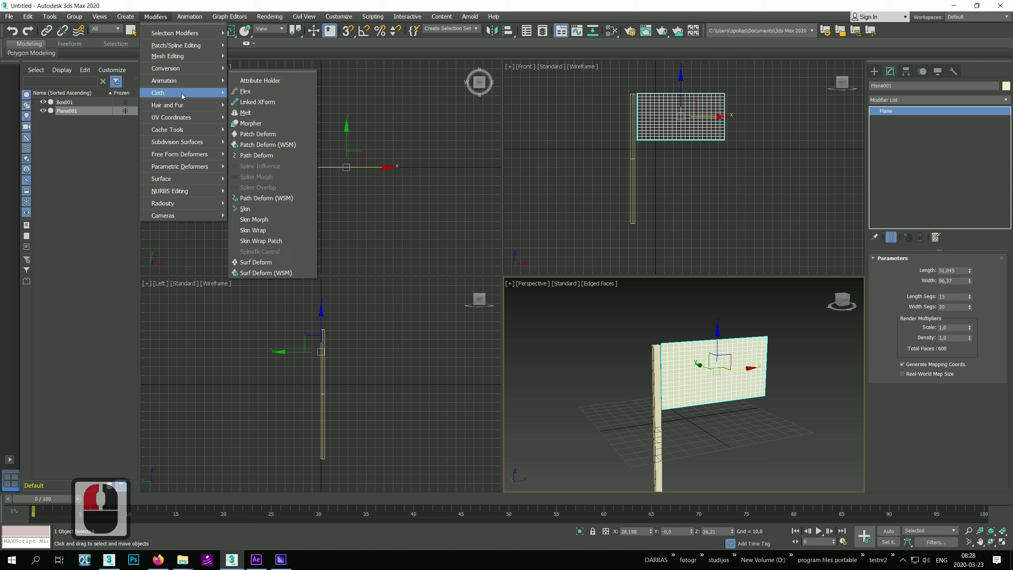
{"action": "mouse_move", "coordinate": [190, 16]}
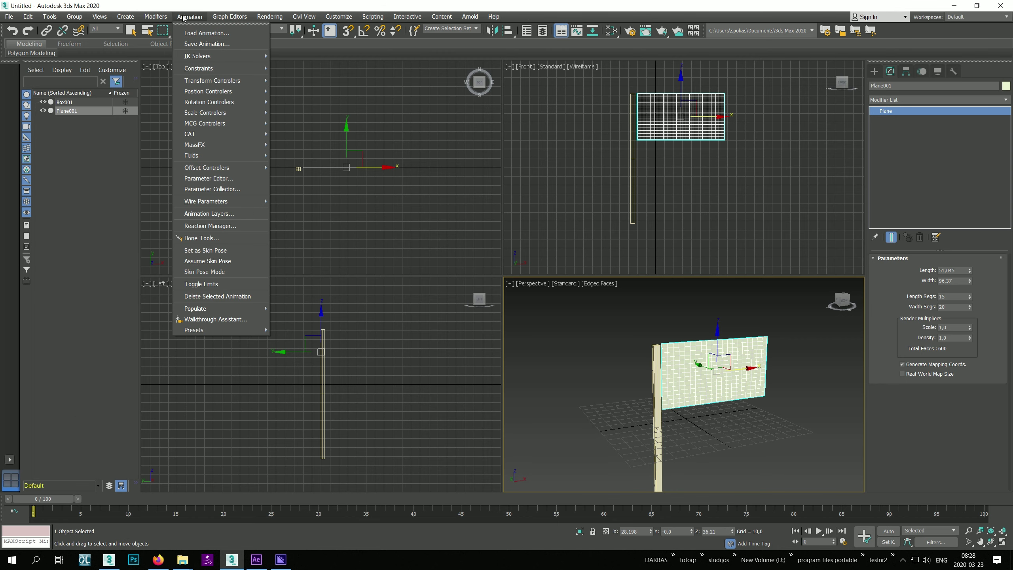
{"action": "mouse_move", "coordinate": [206, 144]}
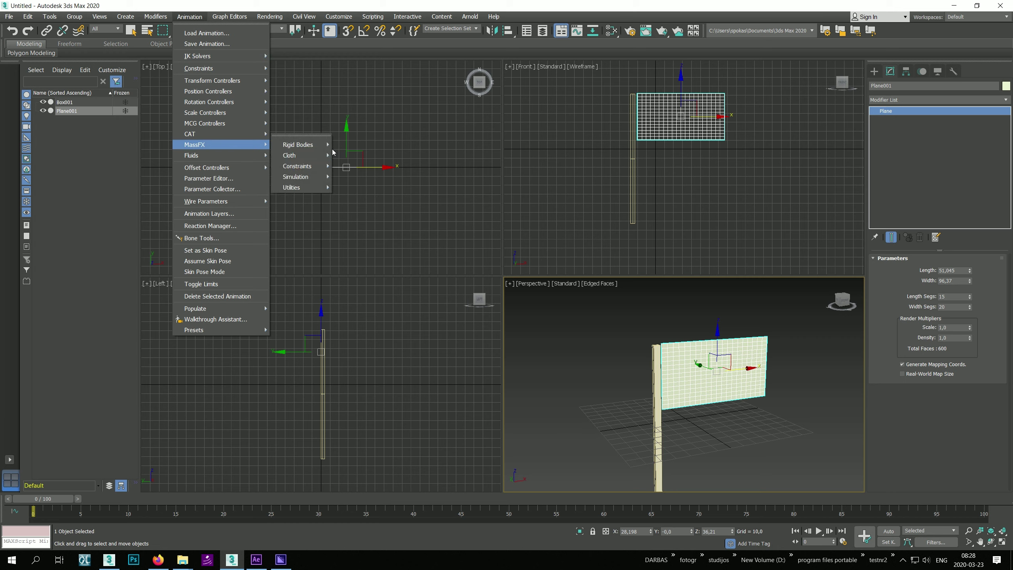
{"action": "mouse_move", "coordinate": [315, 155]}
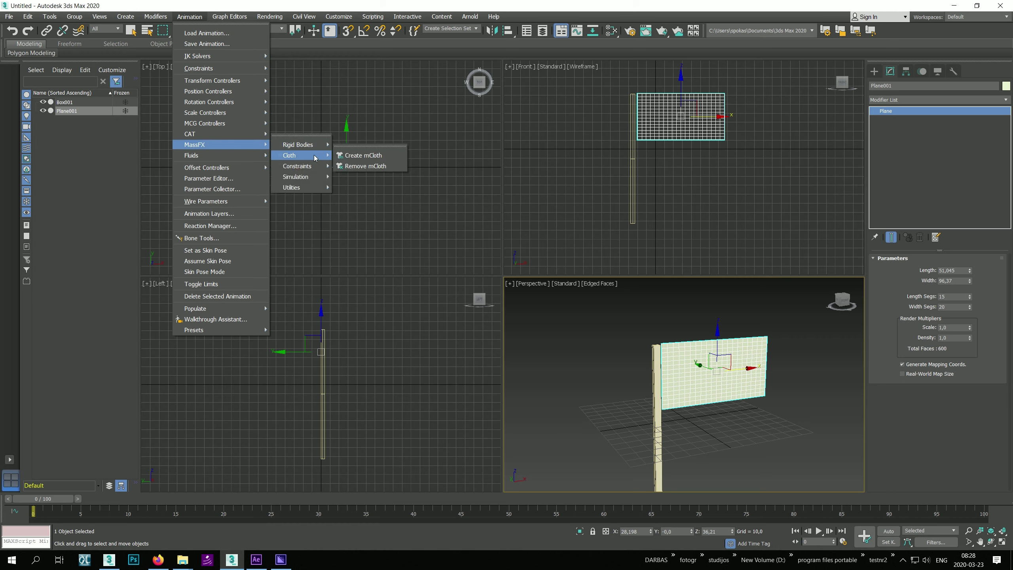
{"action": "left_click", "coordinate": [360, 156]}
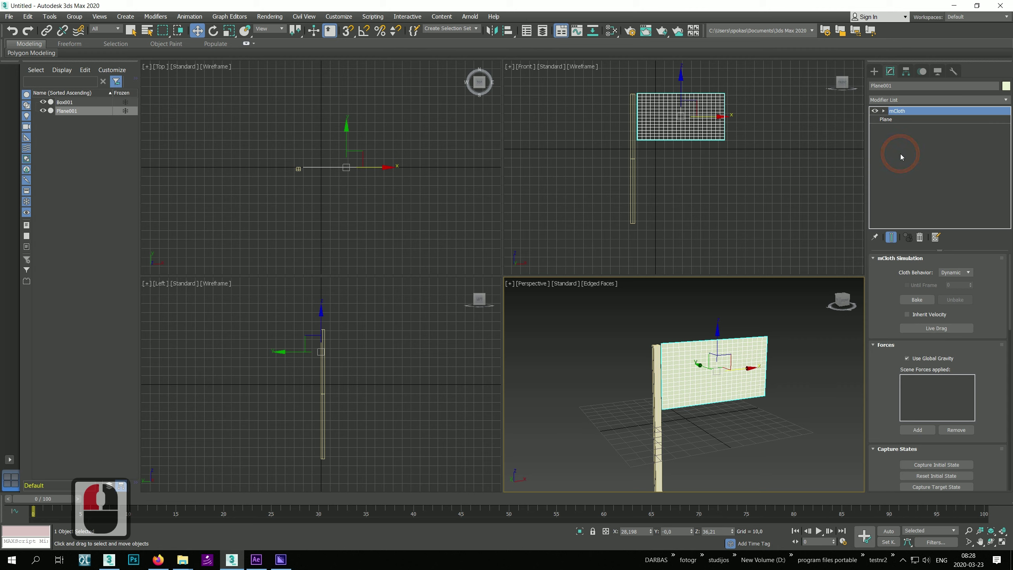
- Enter the mCloth Vertex level and select the column of vertices along the flag's pole-side edge
{"action": "left_click", "coordinate": [882, 112]}
{"action": "left_click", "coordinate": [900, 119]}
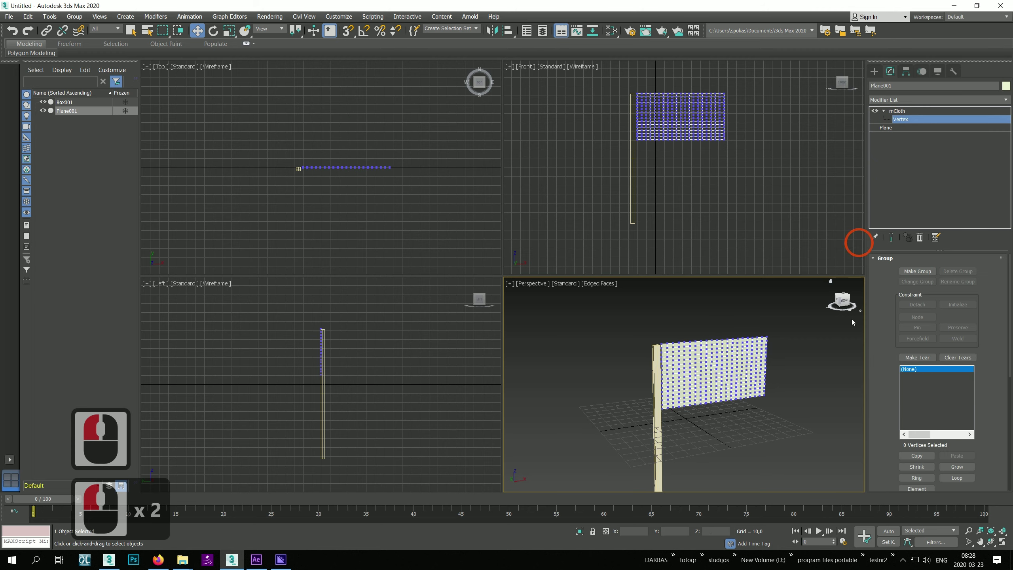
{"action": "left_click_drag", "start_coordinate": [615, 85], "coordinate": [640, 164]}
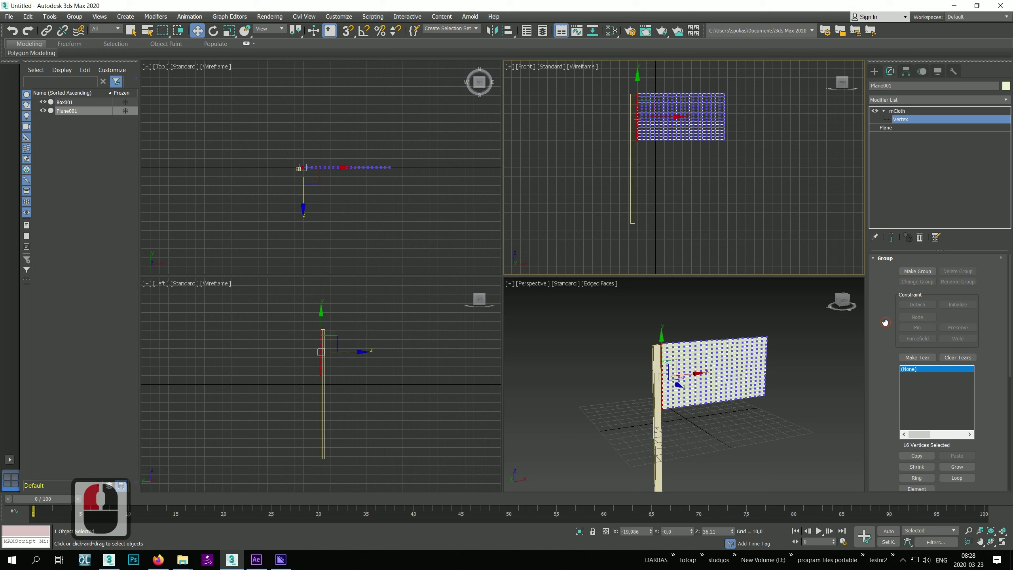
{"action": "left_click_drag", "start_coordinate": [885, 323], "coordinate": [879, 349]}
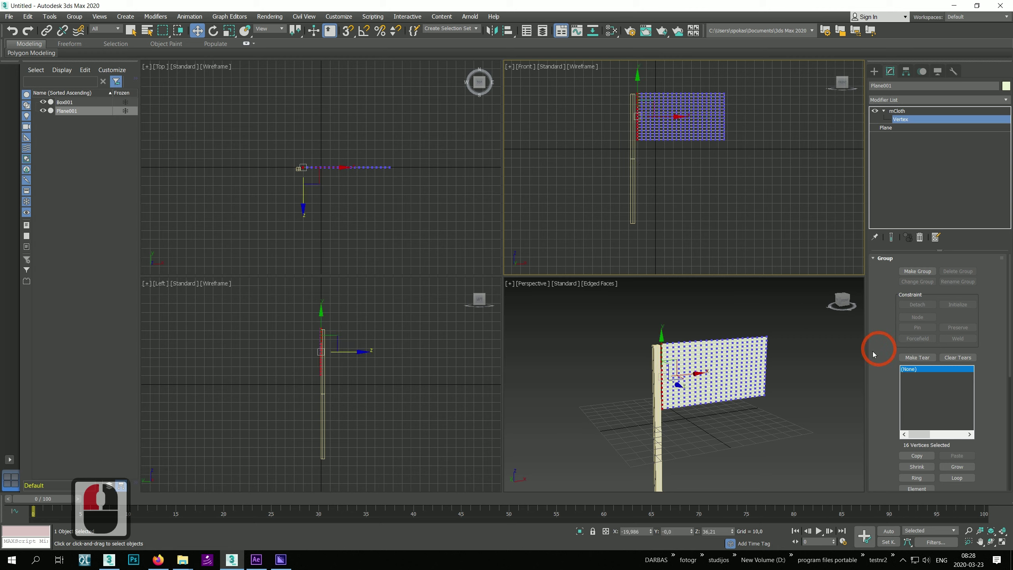
- Make a group named bhbfhhb from the selected vertices and attach it to the pole with a Node constraint
{"action": "left_click", "coordinate": [913, 271]}
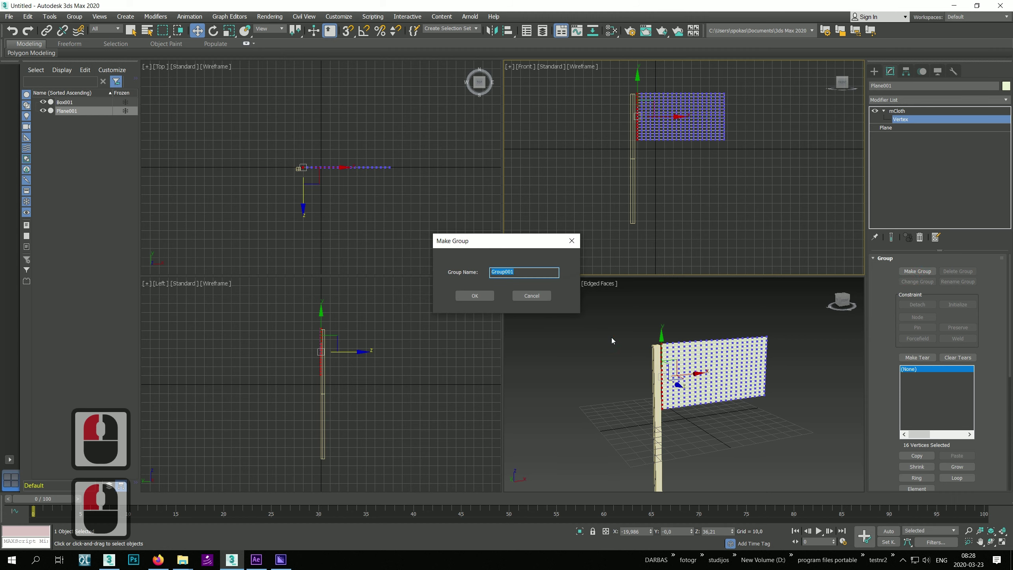
{"action": "type", "text": "bhbfhhb"}
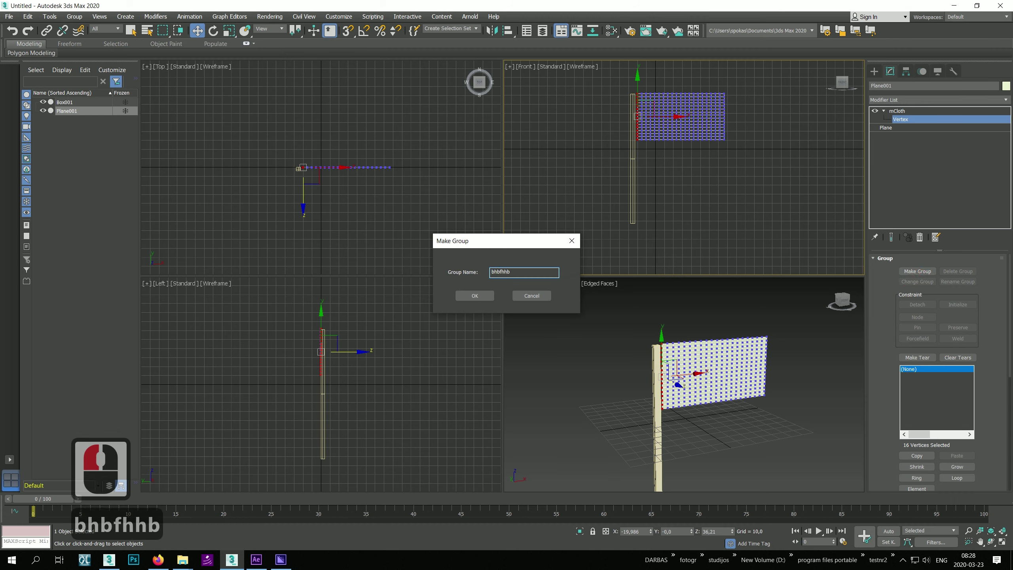
{"action": "left_click", "coordinate": [480, 299]}
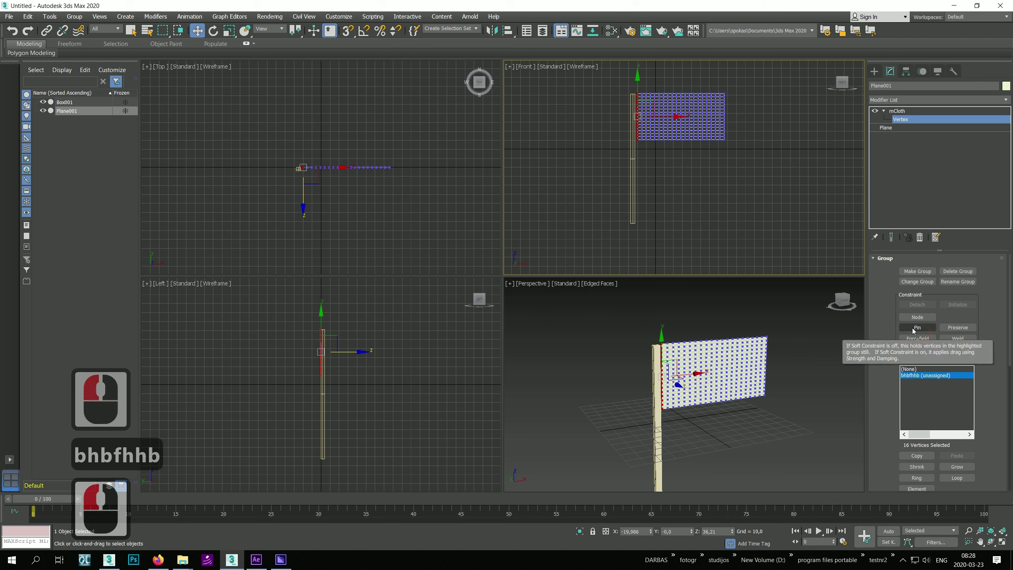
{"action": "left_click", "coordinate": [916, 319]}
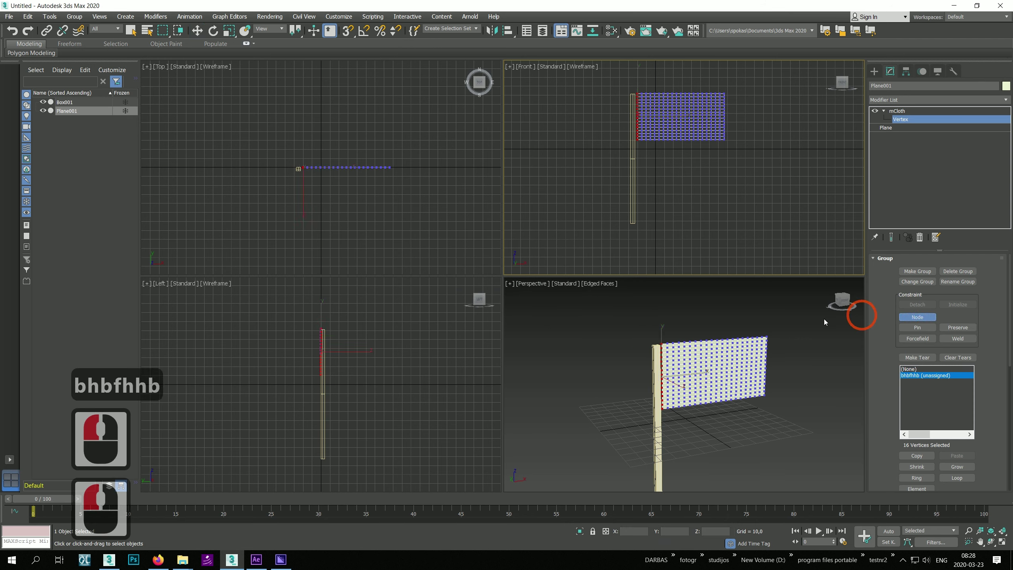
{"action": "left_click", "coordinate": [657, 376]}
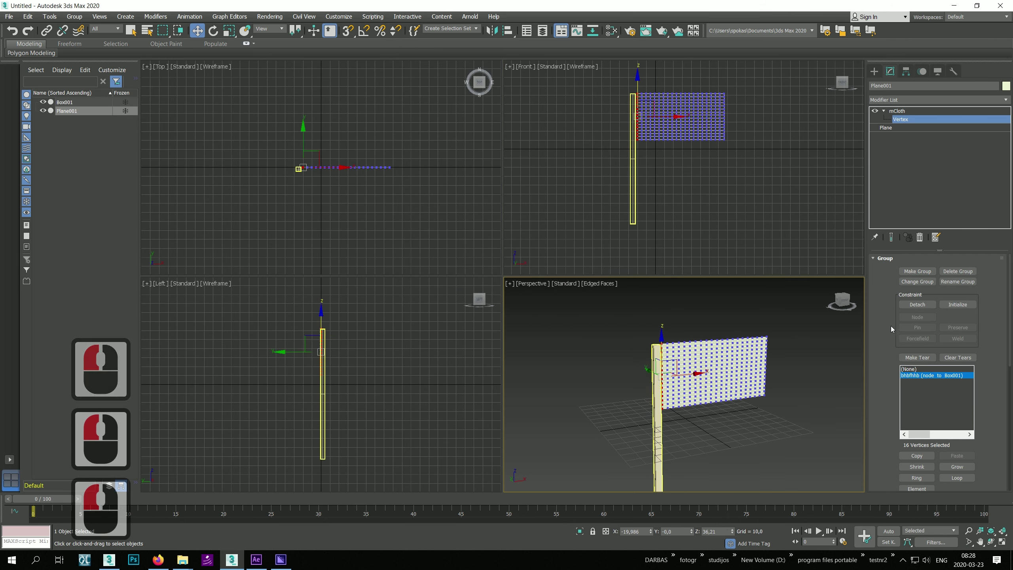
- Clear the vertex group selection, leave the mCloth Vertex level and select the pole box
{"action": "left_click", "coordinate": [909, 369]}
{"action": "left_click", "coordinate": [606, 446]}
{"action": "left_click", "coordinate": [615, 376]}
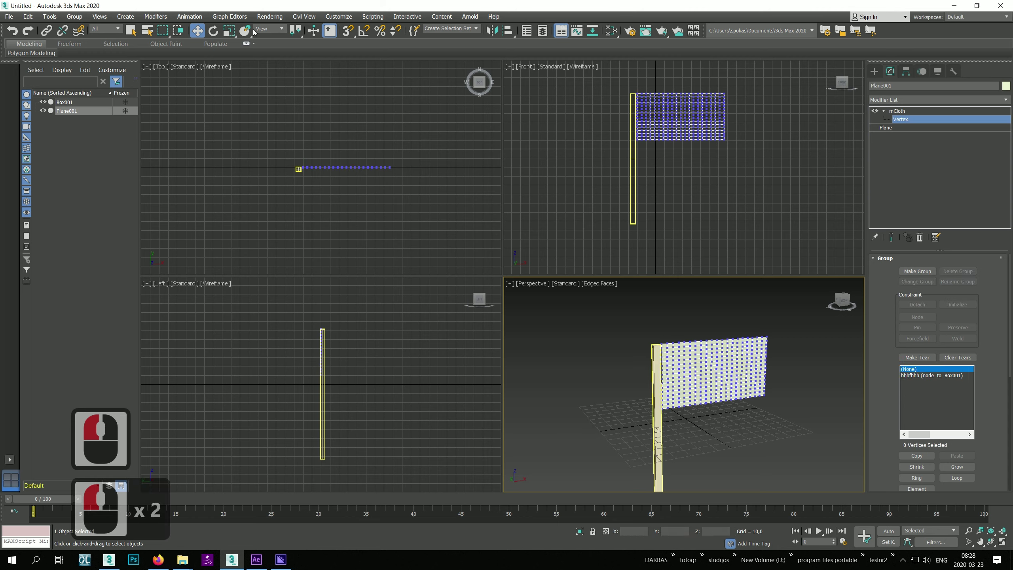
{"action": "left_click", "coordinate": [459, 136]}
{"action": "left_click", "coordinate": [636, 246]}
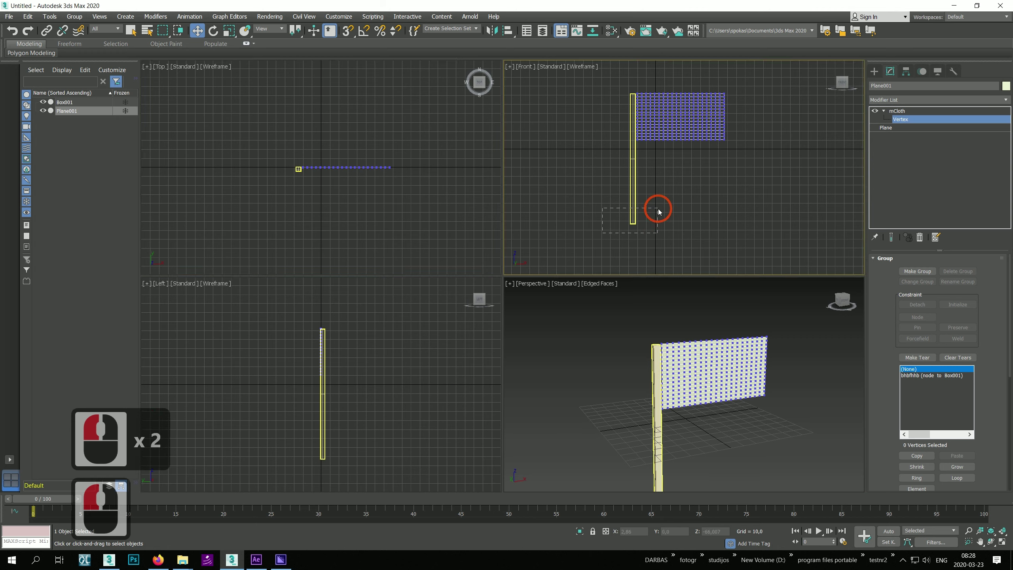
{"action": "left_click", "coordinate": [897, 110]}
{"action": "left_click", "coordinate": [628, 242]}
{"action": "left_click", "coordinate": [632, 219]}
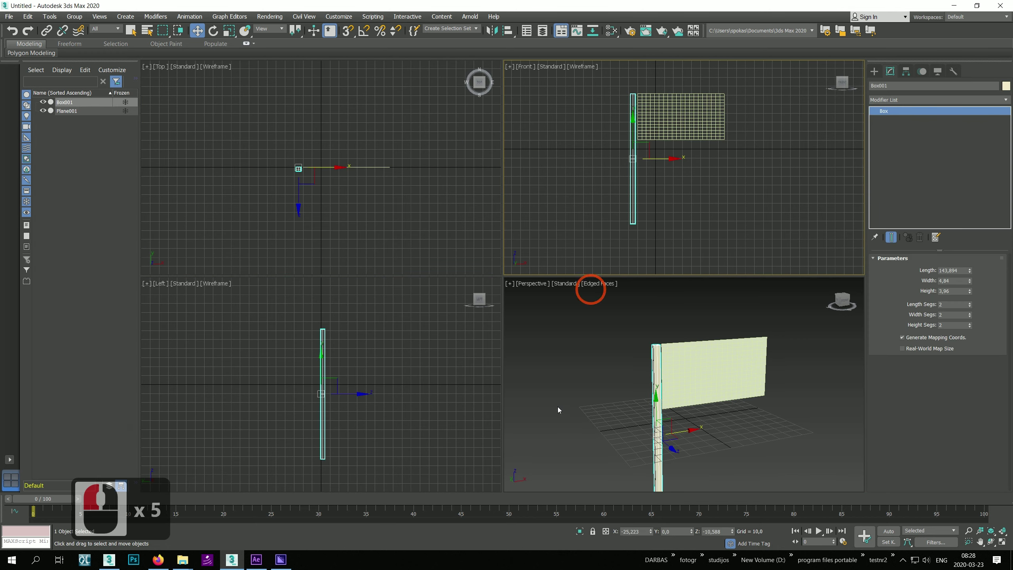
- With Auto Key on, animate the pole moving along X to about -81.9 at frame 5, then return to frame 0 and turn Auto Key off
{"action": "left_click", "coordinate": [889, 530]}
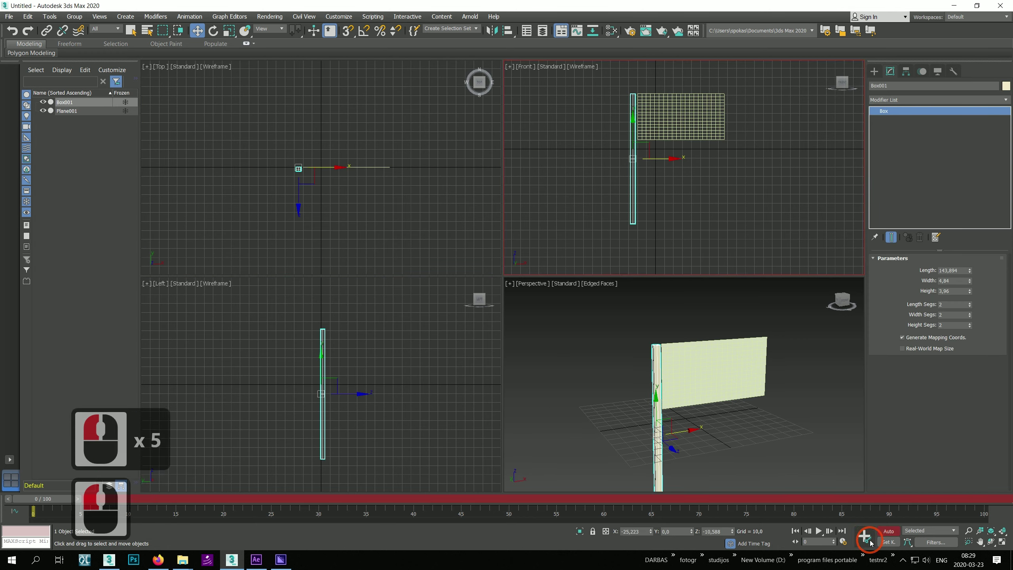
{"action": "left_click_drag", "start_coordinate": [43, 499], "coordinate": [89, 499]}
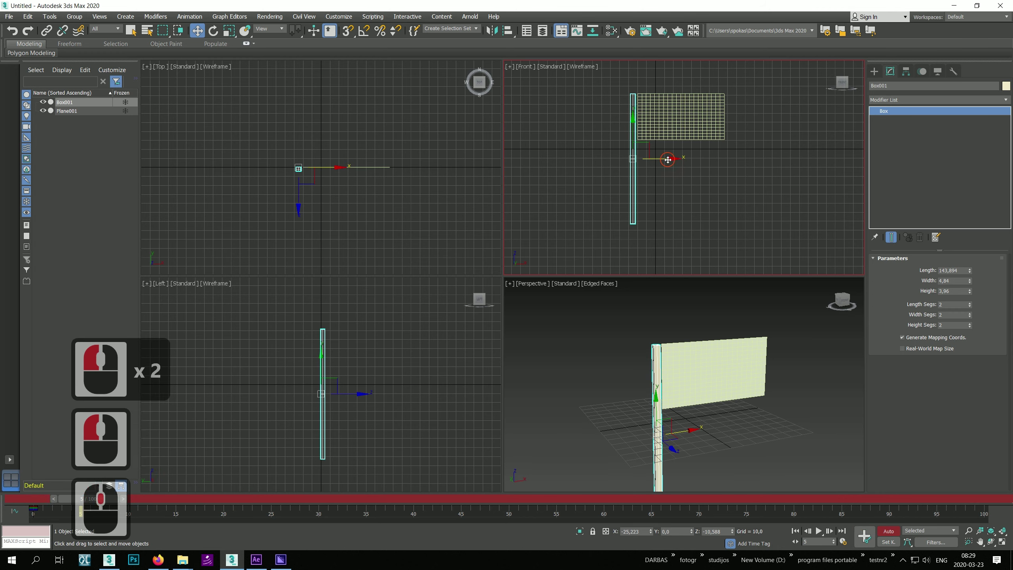
{"action": "left_click_drag", "start_coordinate": [669, 158], "coordinate": [616, 155]}
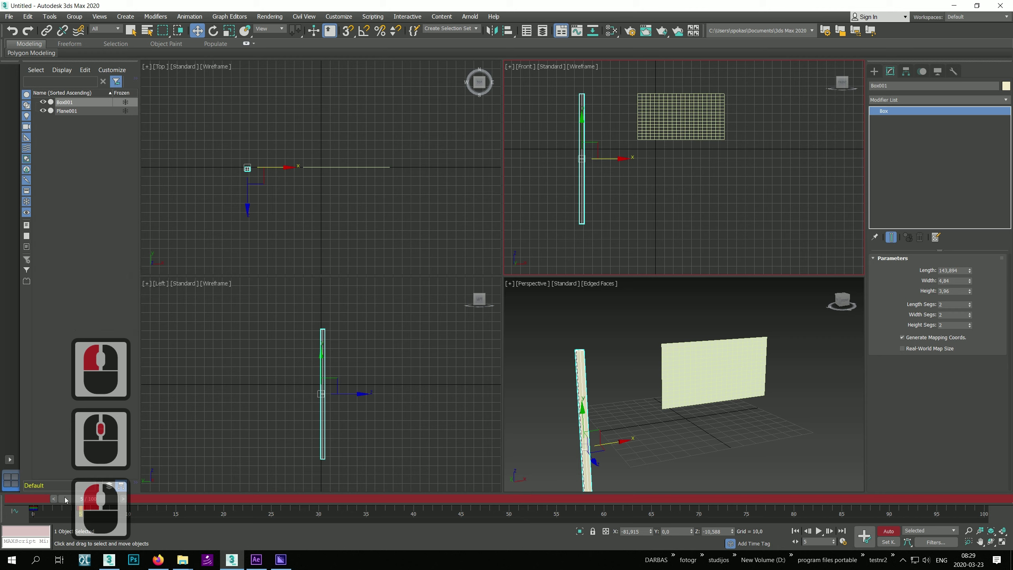
{"action": "left_click_drag", "start_coordinate": [65, 500], "coordinate": [16, 501]}
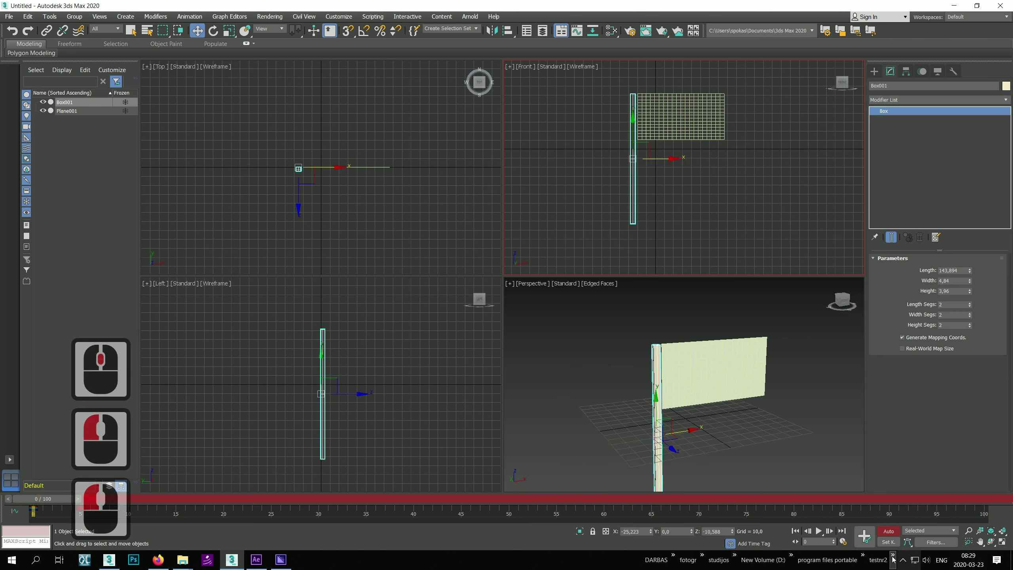
{"action": "left_click", "coordinate": [809, 278]}
- Select the flag plane and open MassFX Tools
{"action": "left_click", "coordinate": [678, 374]}
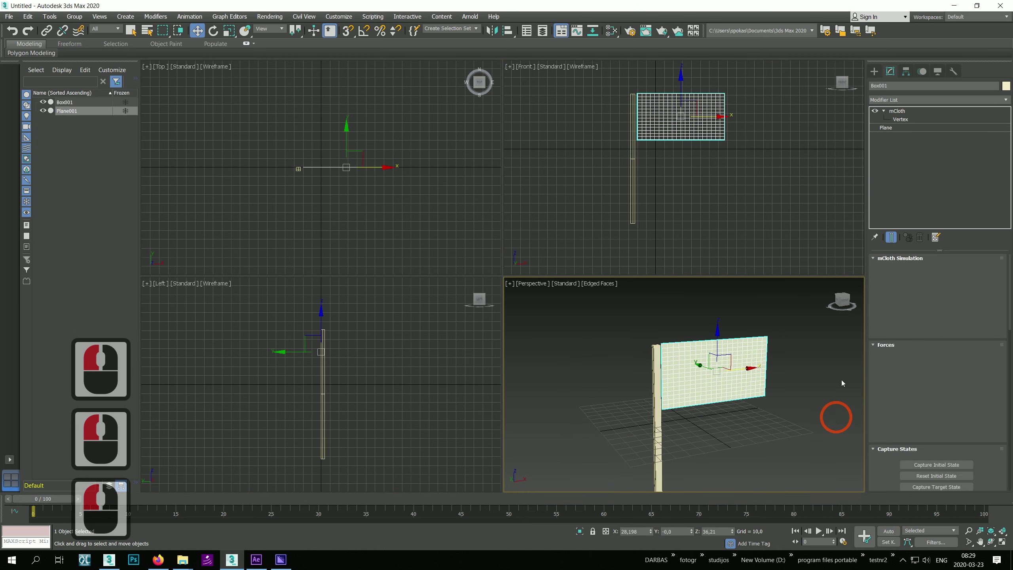
{"action": "left_click", "coordinate": [155, 16]}
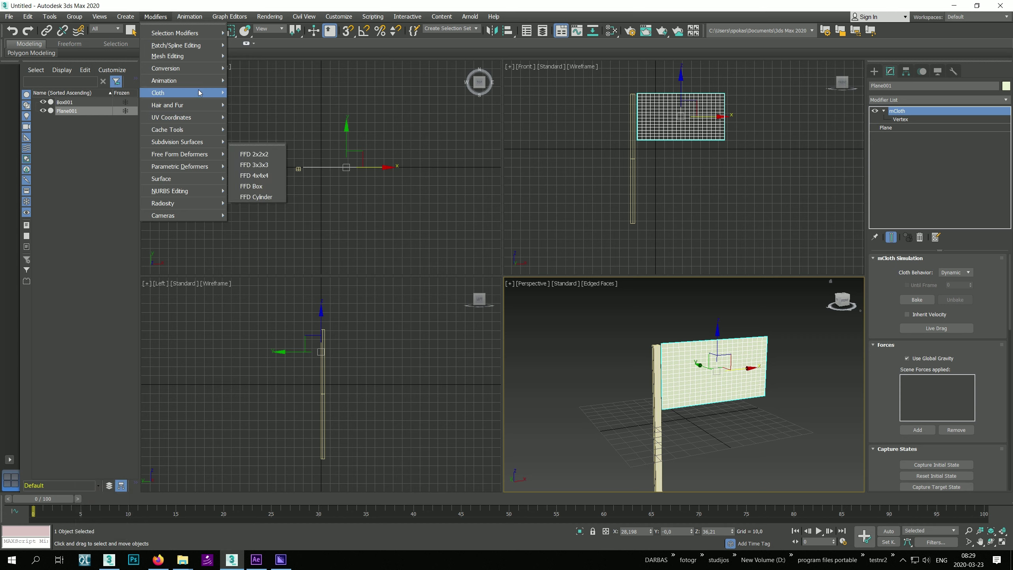
{"action": "mouse_move", "coordinate": [188, 16]}
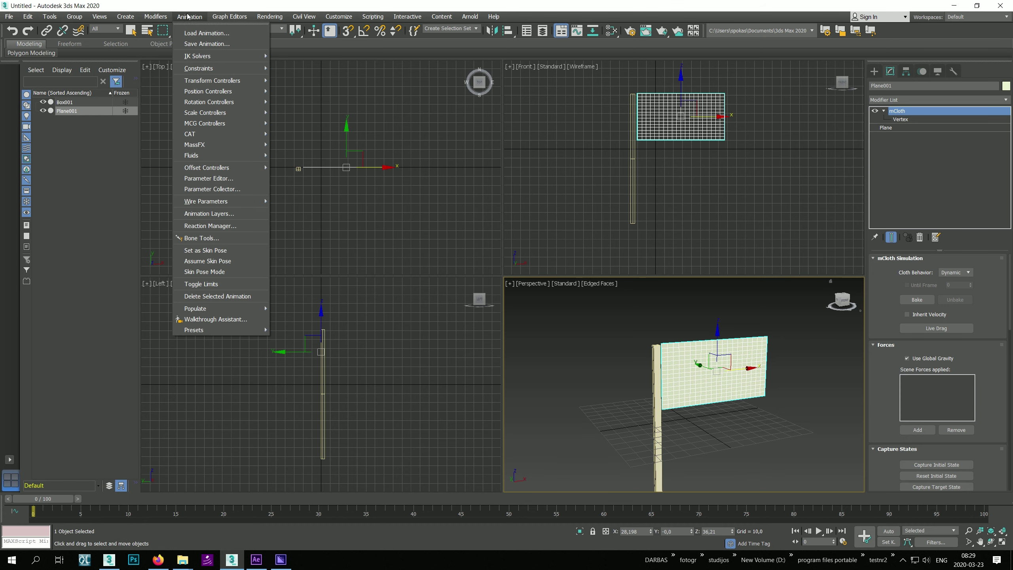
{"action": "mouse_move", "coordinate": [212, 146]}
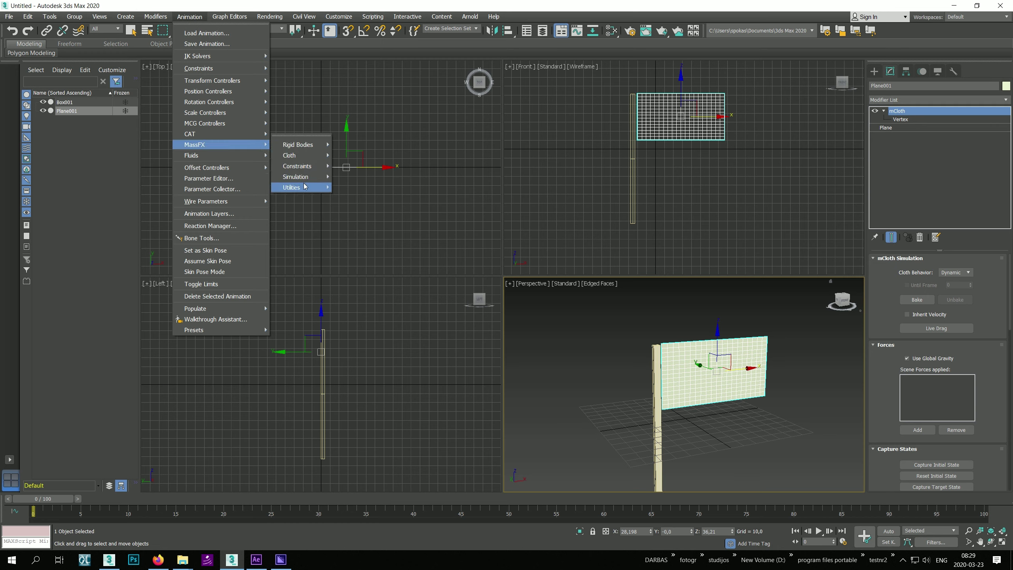
{"action": "mouse_move", "coordinate": [304, 186]}
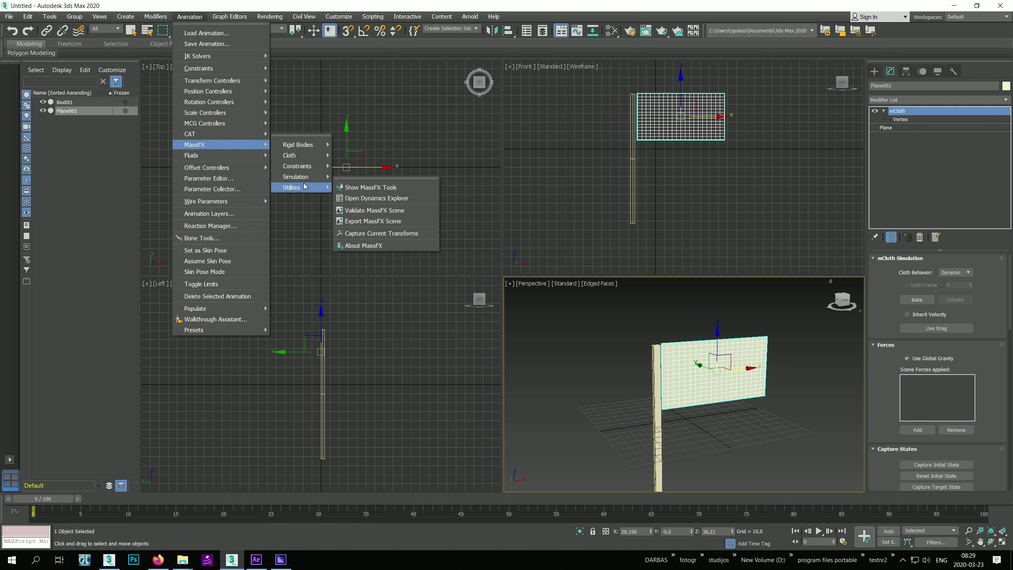
{"action": "left_click", "coordinate": [383, 187]}
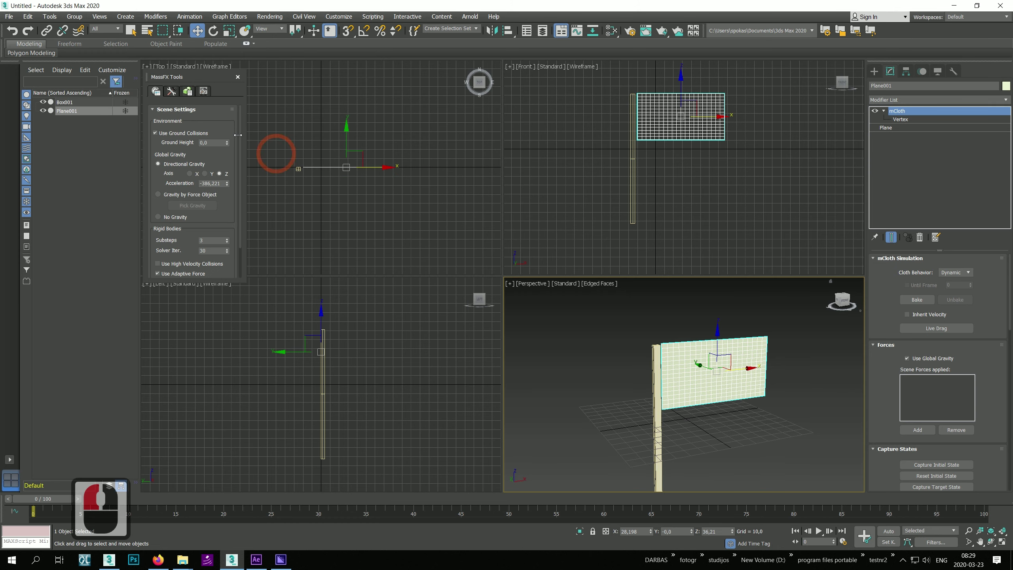
- Run the MassFX simulation to preview the flag's motion, and reset it to the start
{"action": "left_click", "coordinate": [172, 92]}
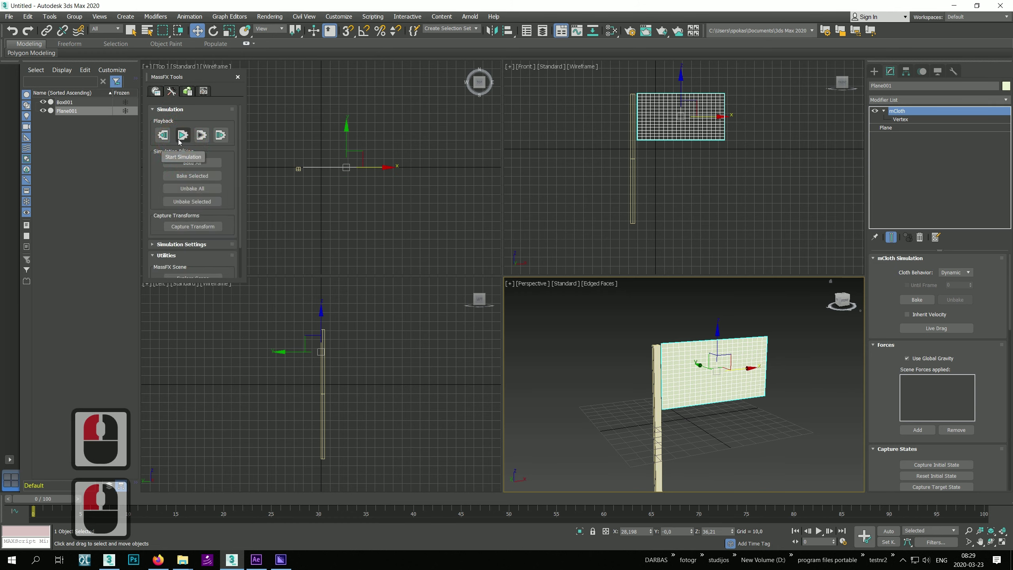
{"action": "left_click", "coordinate": [183, 136]}
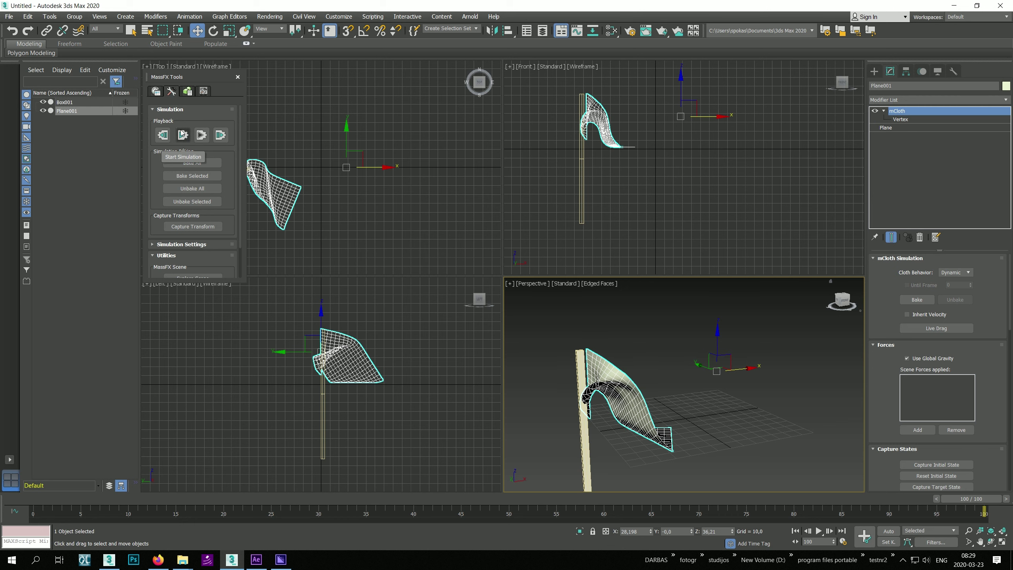
{"action": "left_click", "coordinate": [164, 135]}
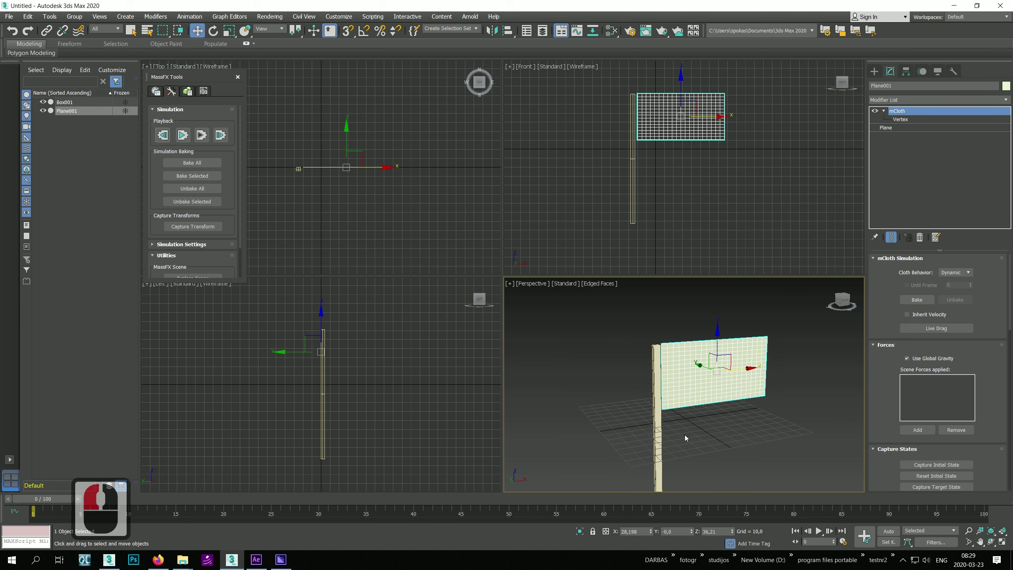
- Inspect the flag from several angles, review its mCloth capture states and physical fabric properties, and deselect it
{"action": "middle_click_drag", "start_coordinate": [675, 436], "coordinate": [611, 415], "text": "alt"}
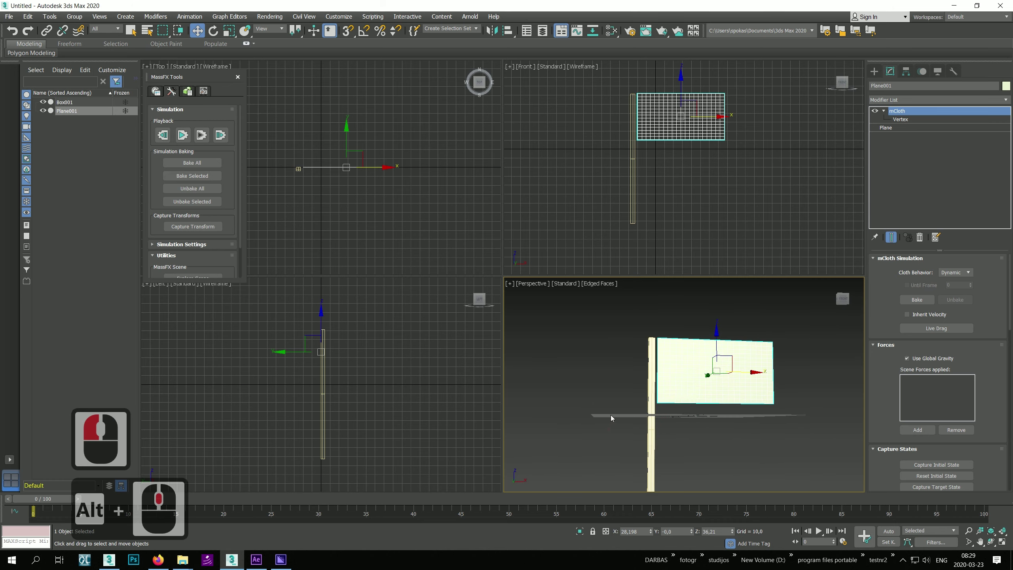
{"action": "mouse_move", "coordinate": [675, 419]}
{"action": "middle_mouse_down", "text": "alt"}
{"action": "mouse_move", "coordinate": [628, 426]}
{"action": "mouse_move", "coordinate": [673, 422]}
{"action": "middle_mouse_up", "text": "alt"}
{"action": "mouse_move", "coordinate": [604, 398]}
{"action": "middle_mouse_down", "text": "alt"}
{"action": "mouse_move", "coordinate": [588, 402]}
{"action": "mouse_move", "coordinate": [599, 415]}
{"action": "middle_mouse_up", "text": "alt"}
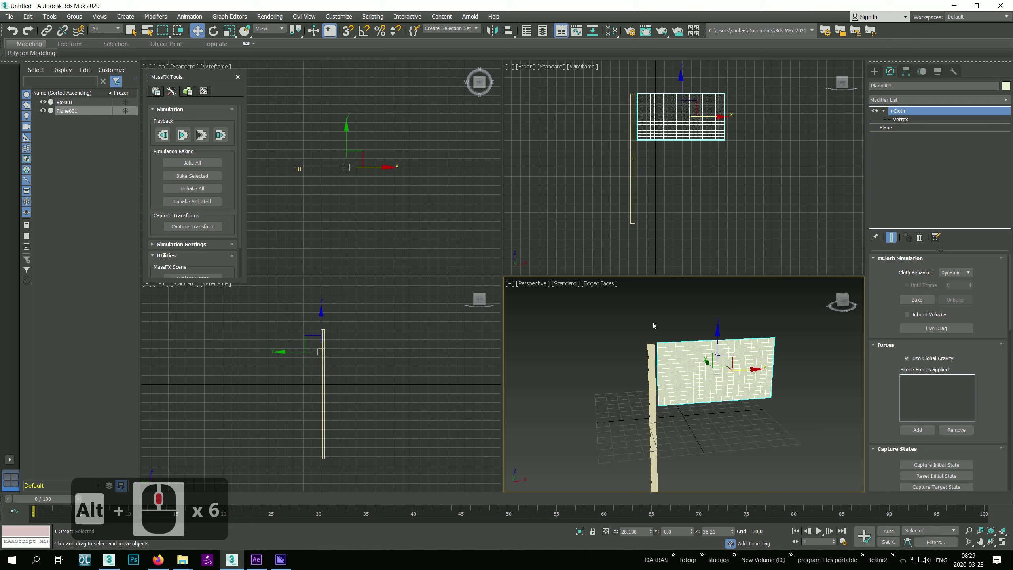
{"action": "left_click_drag", "start_coordinate": [878, 408], "coordinate": [892, 261]}
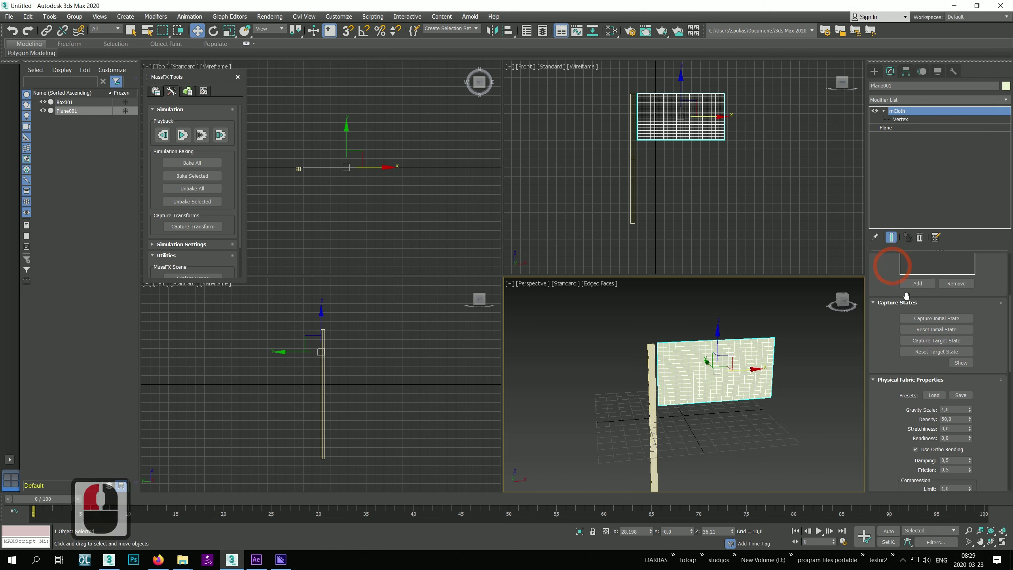
{"action": "left_click_drag", "start_coordinate": [867, 329], "coordinate": [870, 366]}
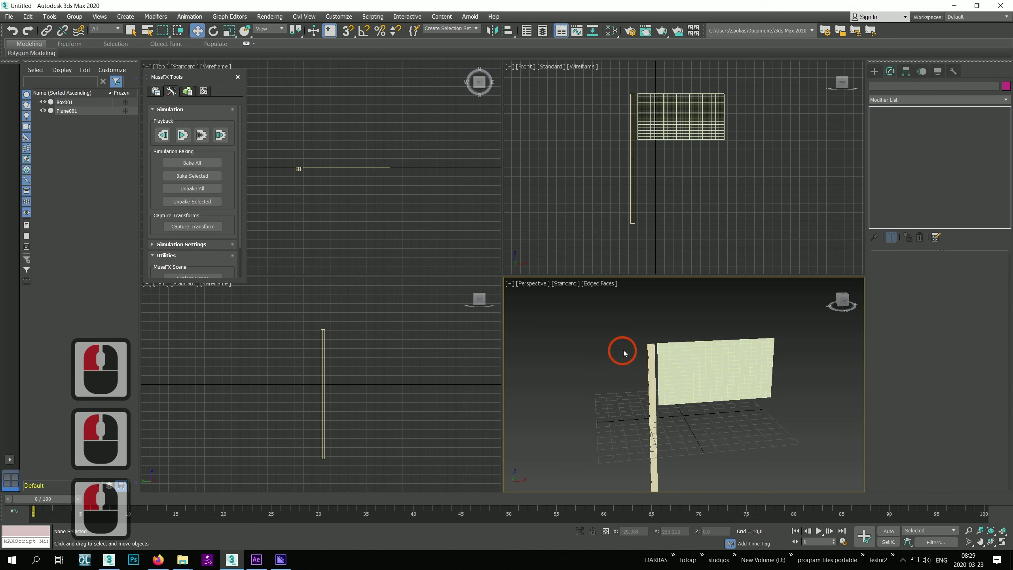
- Select the pole and flag plane together and raise them along Z so the pole's base sits near the ground grid
{"action": "double_click", "coordinate": [650, 359]}
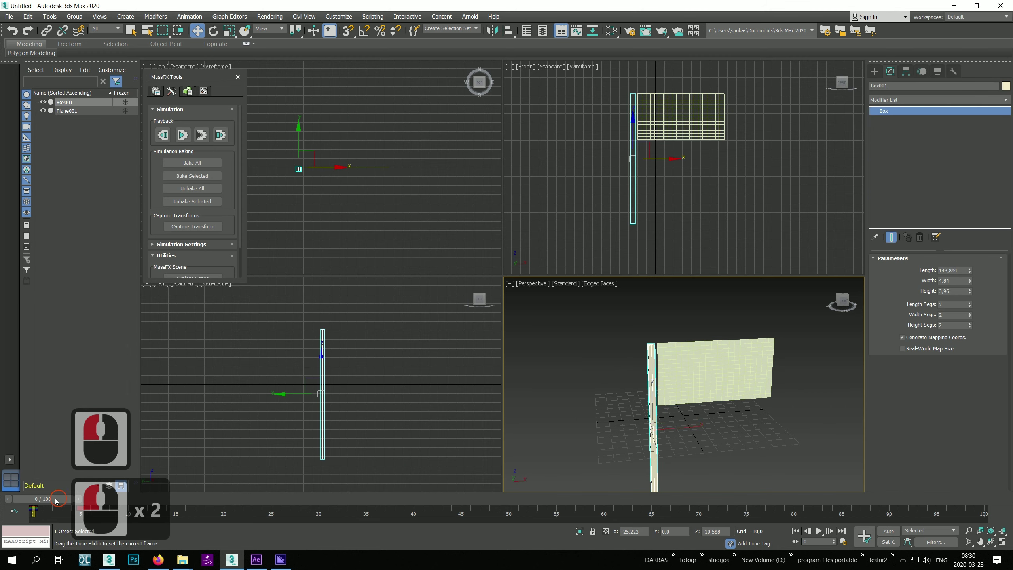
{"action": "left_click", "coordinate": [646, 372]}
{"action": "left_click", "coordinate": [678, 373], "text": "ctrl"}
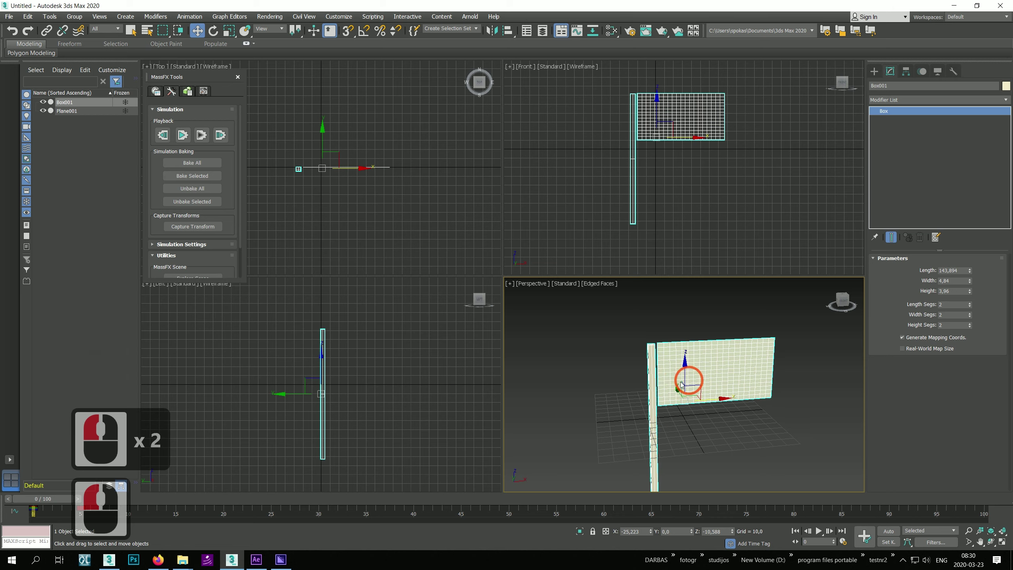
{"action": "left_click_drag", "start_coordinate": [690, 361], "coordinate": [703, 288]}
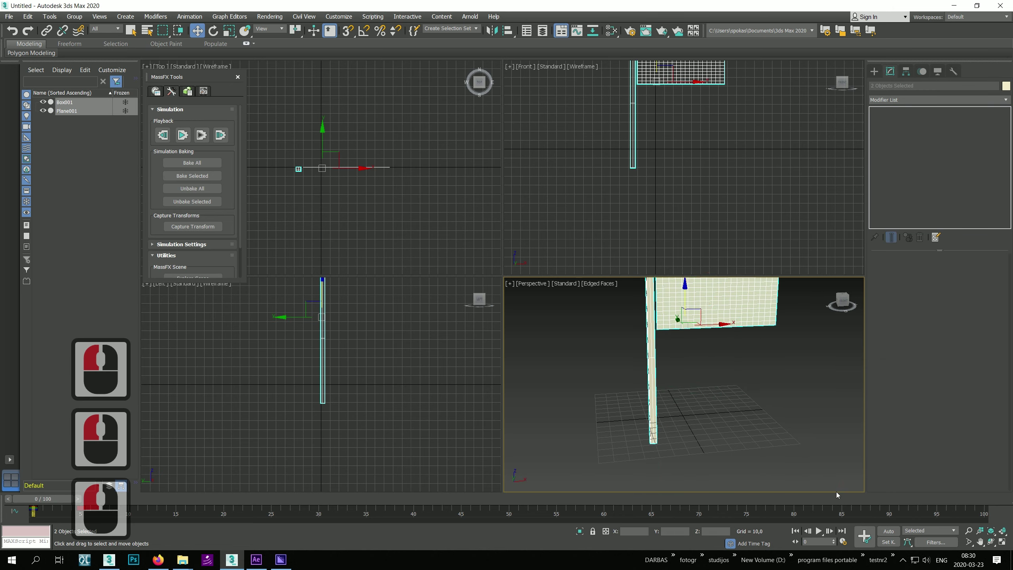
- Turn Auto Key on, adjust the height of the pole and flag slightly at frame 0, and turn Auto Key off
{"action": "left_click", "coordinate": [888, 530]}
{"action": "scroll", "coordinate": [659, 348], "scroll_direction": "up", "scroll_amount": 4}
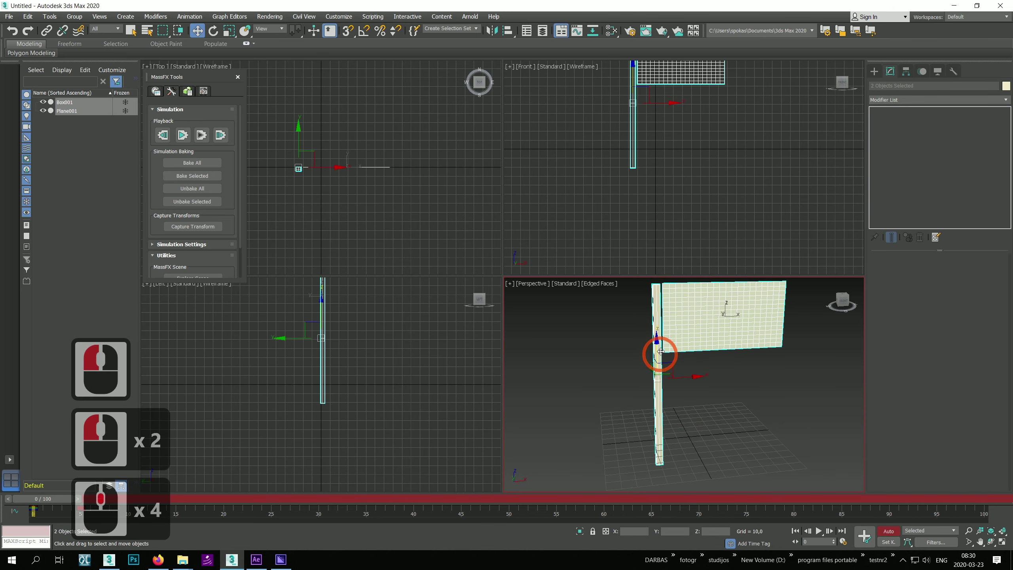
{"action": "left_click_drag", "start_coordinate": [50, 497], "coordinate": [1, 423]}
{"action": "key", "text": "w"}
{"action": "left_click", "coordinate": [894, 533]}
- Run the MassFX simulation to preview the raised flag following the pole, and stop it
{"action": "middle_click_drag", "start_coordinate": [697, 335], "coordinate": [703, 375]}
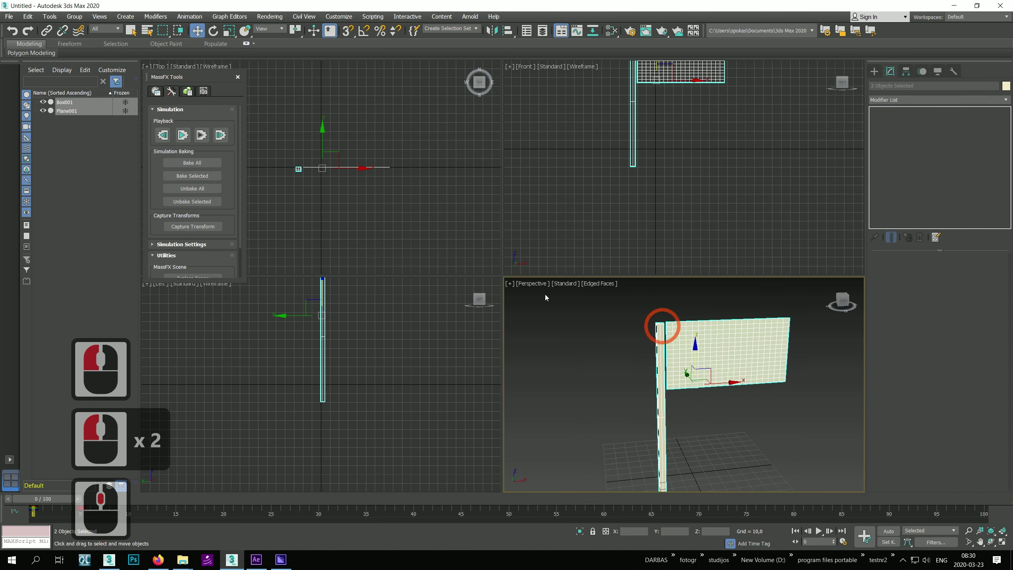
{"action": "left_click", "coordinate": [184, 136]}
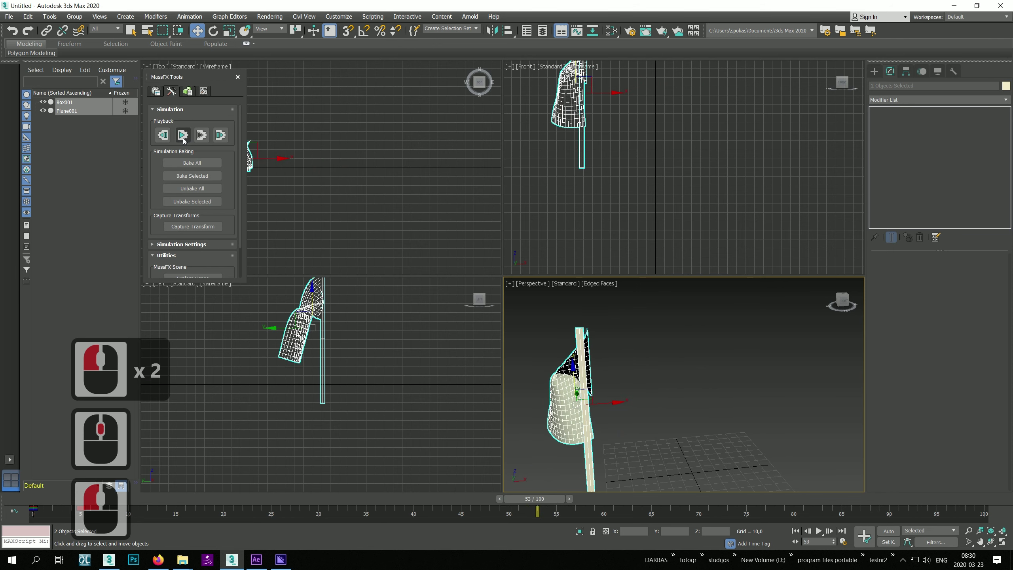
{"action": "left_click", "coordinate": [520, 396]}
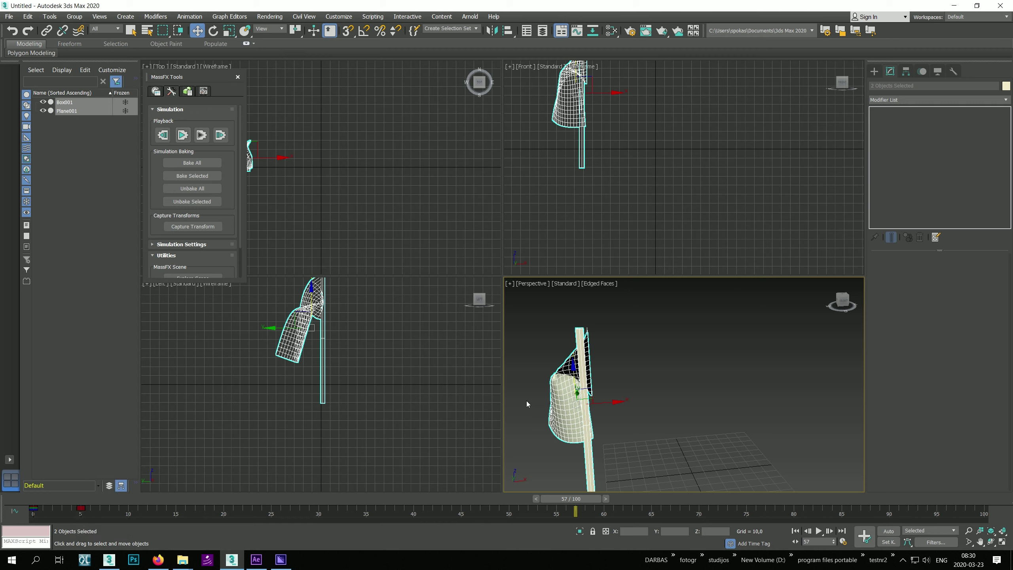
- Select the flag plane and enable Anti-Stretch in its mCloth modifier's advanced settings
{"action": "left_click", "coordinate": [566, 406]}
{"action": "right_click", "coordinate": [563, 394]}
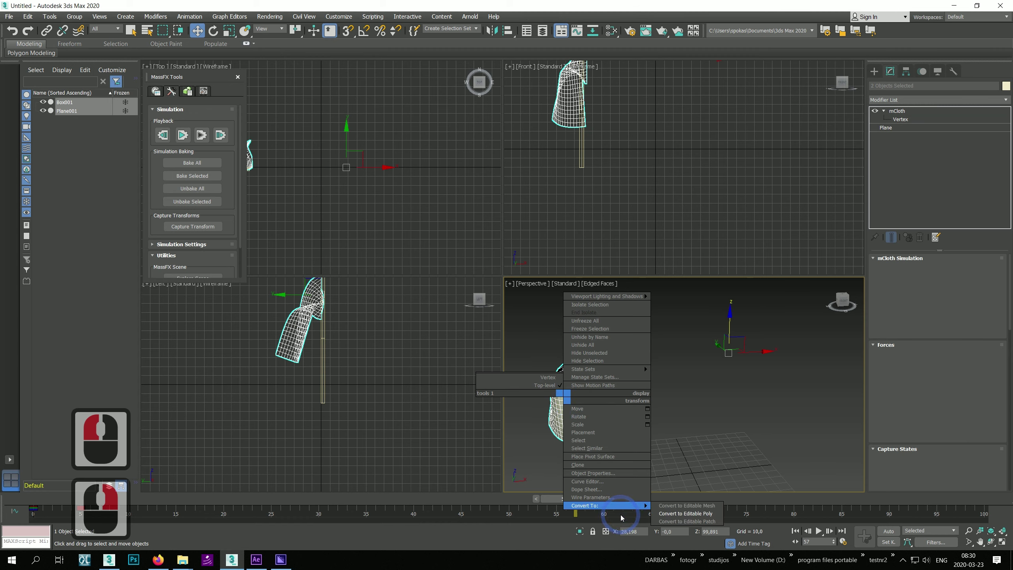
{"action": "left_click", "coordinate": [900, 112]}
{"action": "left_click_drag", "start_coordinate": [900, 388], "coordinate": [913, 107]}
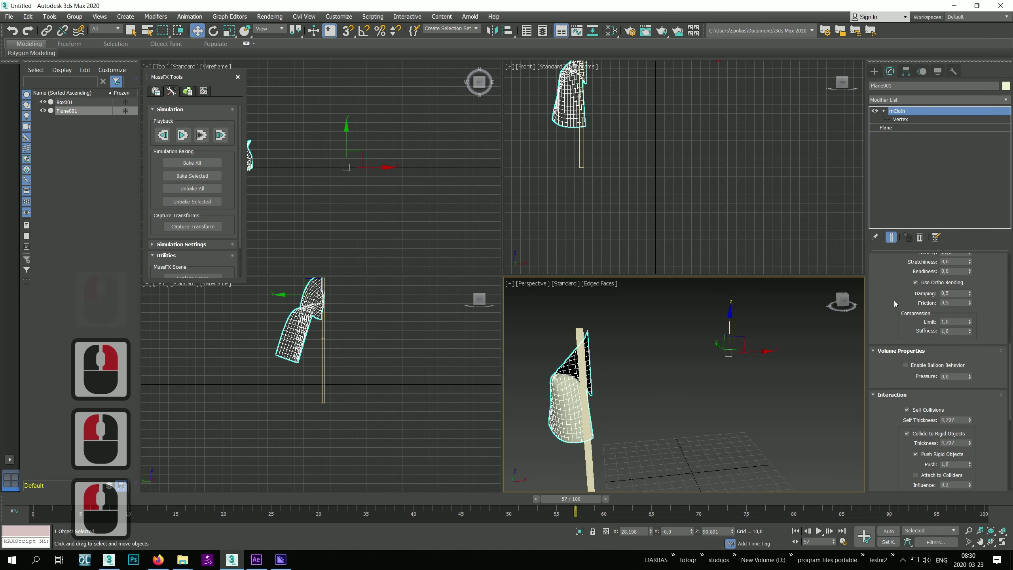
{"action": "left_click_drag", "start_coordinate": [895, 331], "coordinate": [895, 385]}
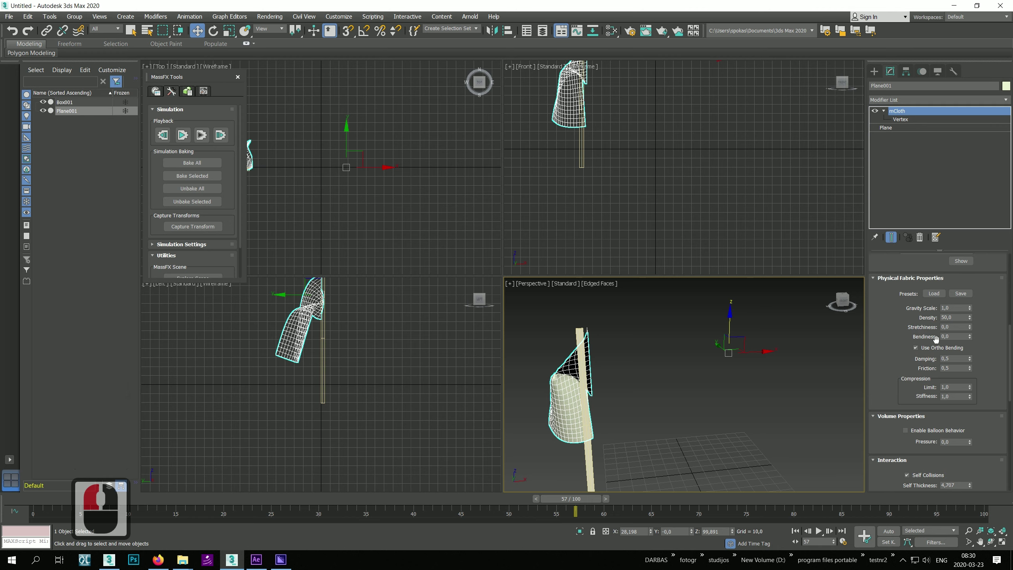
{"action": "left_click_drag", "start_coordinate": [881, 350], "coordinate": [907, 259]}
{"action": "left_click_drag", "start_coordinate": [894, 429], "coordinate": [932, 151]}
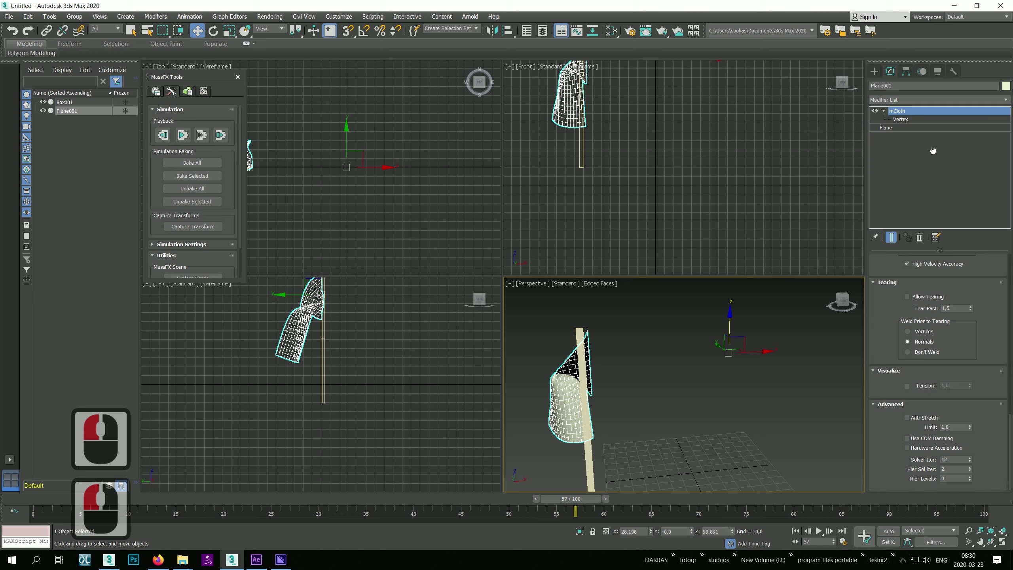
{"action": "left_click", "coordinate": [892, 438]}
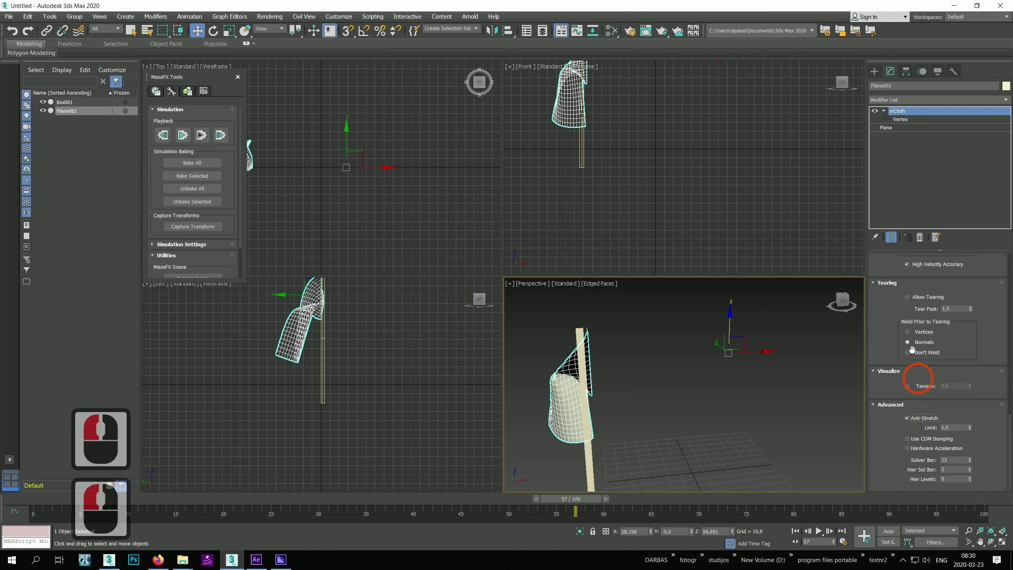
- Review the flag's mCloth forces, capture states, interaction and tearing settings, and return the timeline to frame 0
{"action": "left_click_drag", "start_coordinate": [873, 291], "coordinate": [893, 441]}
{"action": "left_click_drag", "start_coordinate": [886, 275], "coordinate": [889, 438]}
{"action": "left_click_drag", "start_coordinate": [995, 361], "coordinate": [996, 387]}
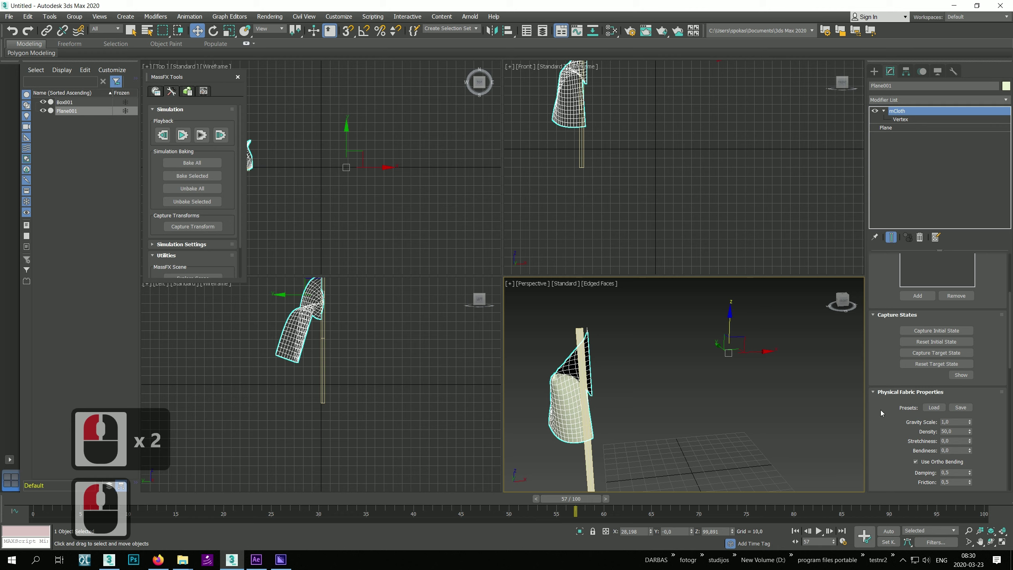
{"action": "left_click_drag", "start_coordinate": [893, 346], "coordinate": [932, 412]}
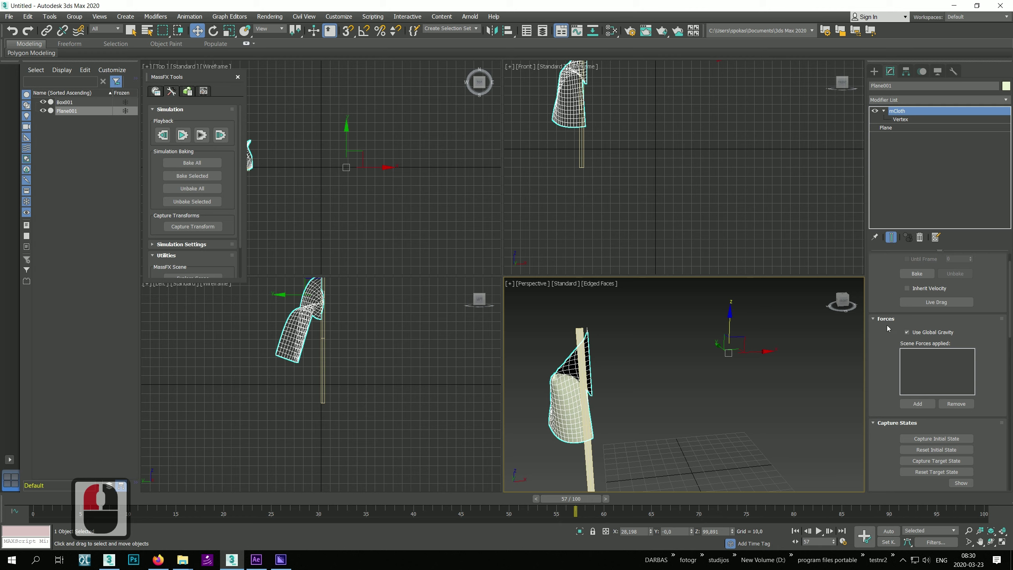
{"action": "left_click_drag", "start_coordinate": [883, 367], "coordinate": [912, 424]}
{"action": "left_click", "coordinate": [916, 411]}
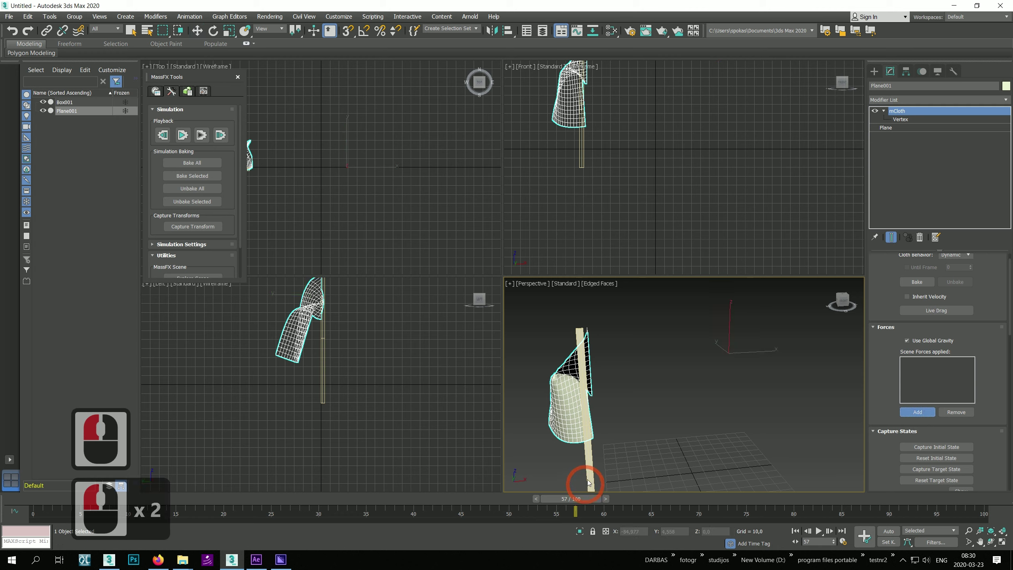
{"action": "left_click", "coordinate": [921, 407]}
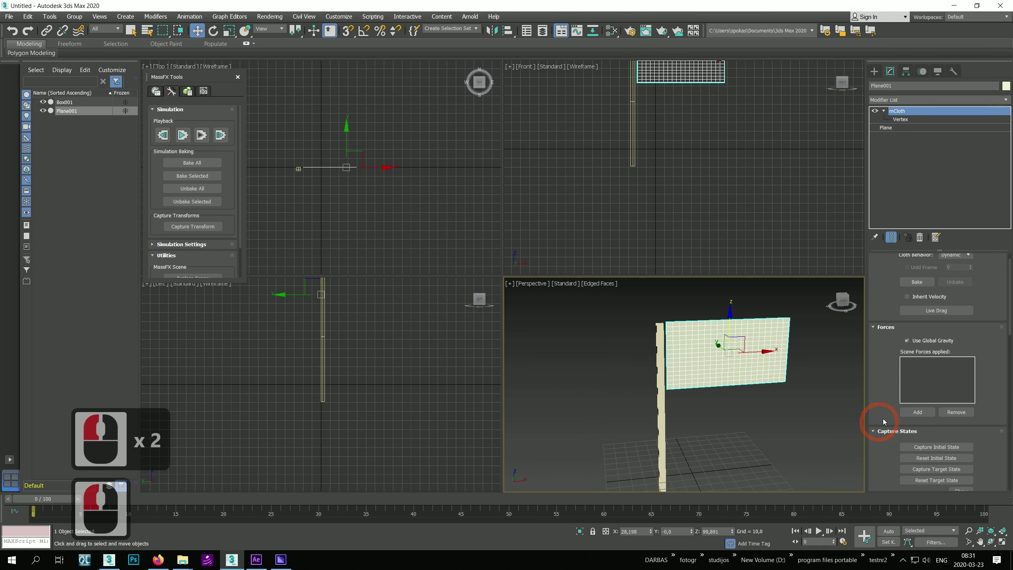
{"action": "mouse_move", "coordinate": [882, 432]}
{"action": "left_mouse_down"}
{"action": "mouse_move", "coordinate": [880, 442]}
{"action": "mouse_move", "coordinate": [892, 417]}
{"action": "left_mouse_up"}
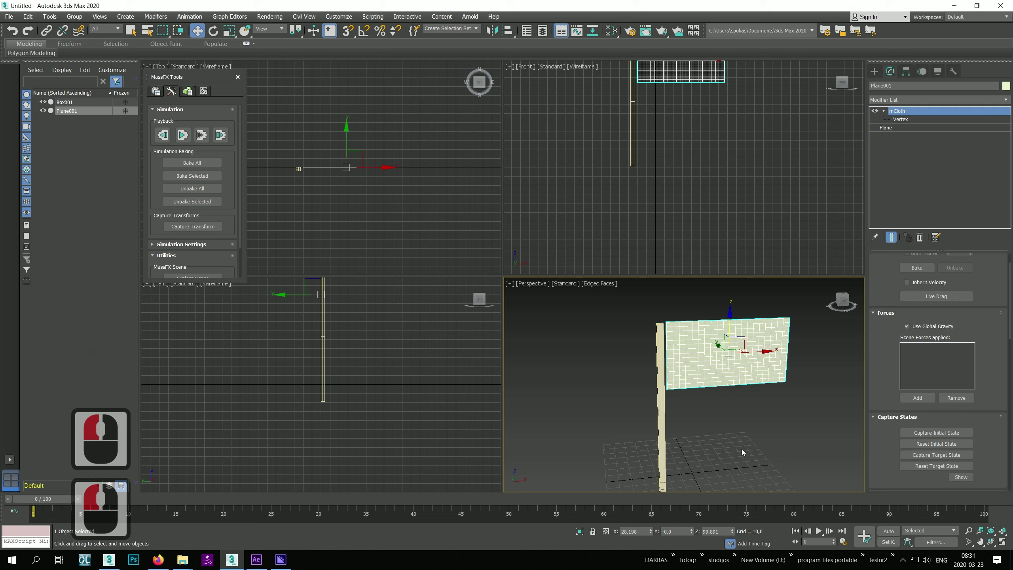
{"action": "left_click_drag", "start_coordinate": [889, 450], "coordinate": [867, 330]}
{"action": "left_click_drag", "start_coordinate": [897, 483], "coordinate": [909, 358]}
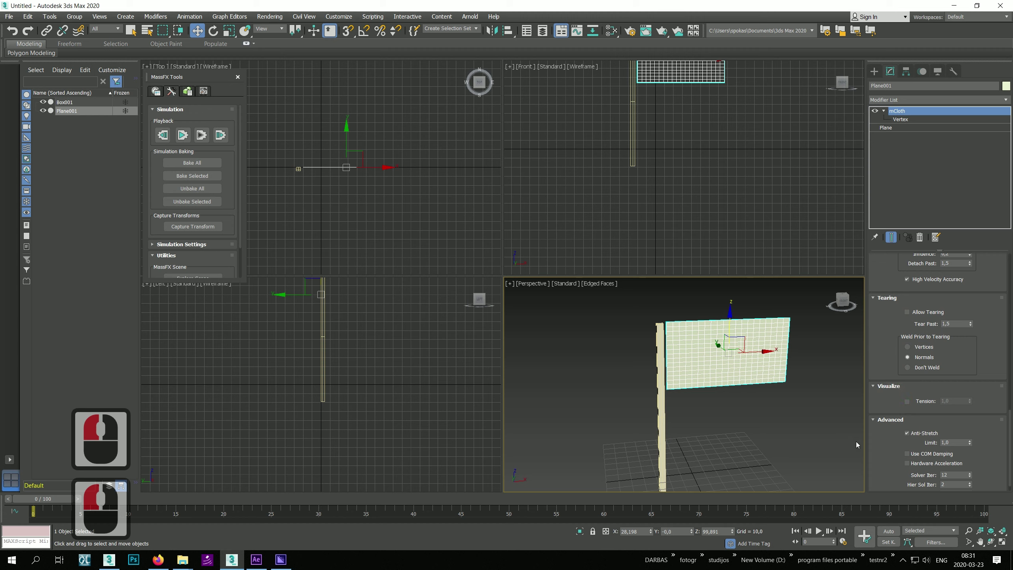
{"action": "left_click_drag", "start_coordinate": [886, 449], "coordinate": [906, 531]}
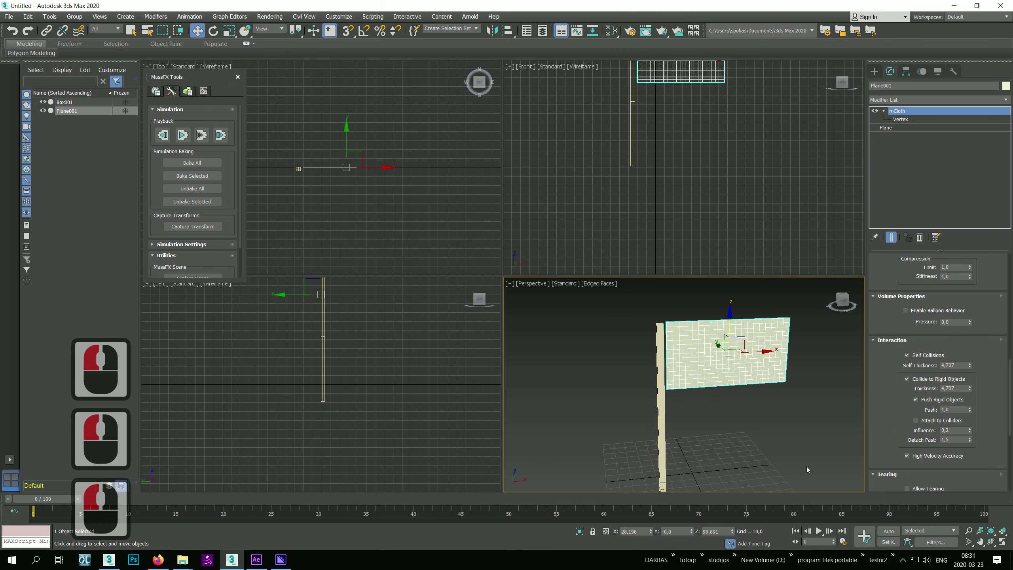
{"action": "left_click", "coordinate": [55, 500]}
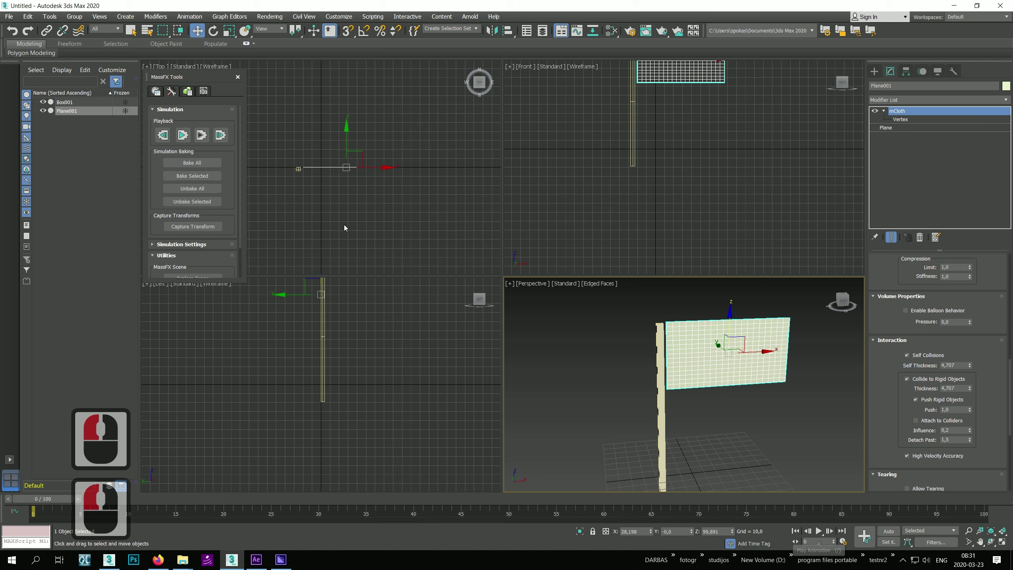
- Preview the simulation with Anti-Stretch enabled, stop it, and rewind to frame 0
{"action": "left_click", "coordinate": [183, 137]}
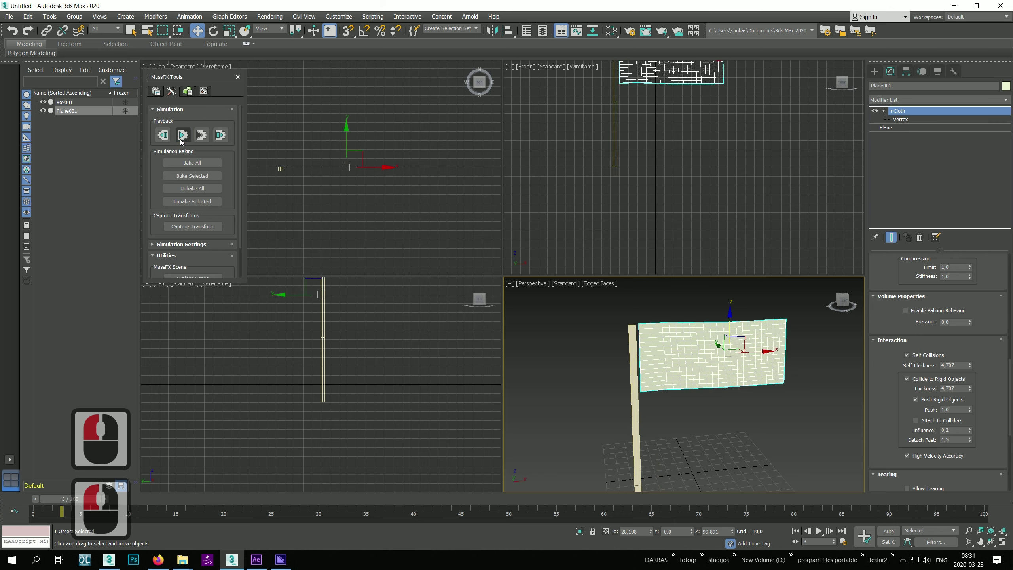
{"action": "left_click", "coordinate": [197, 143]}
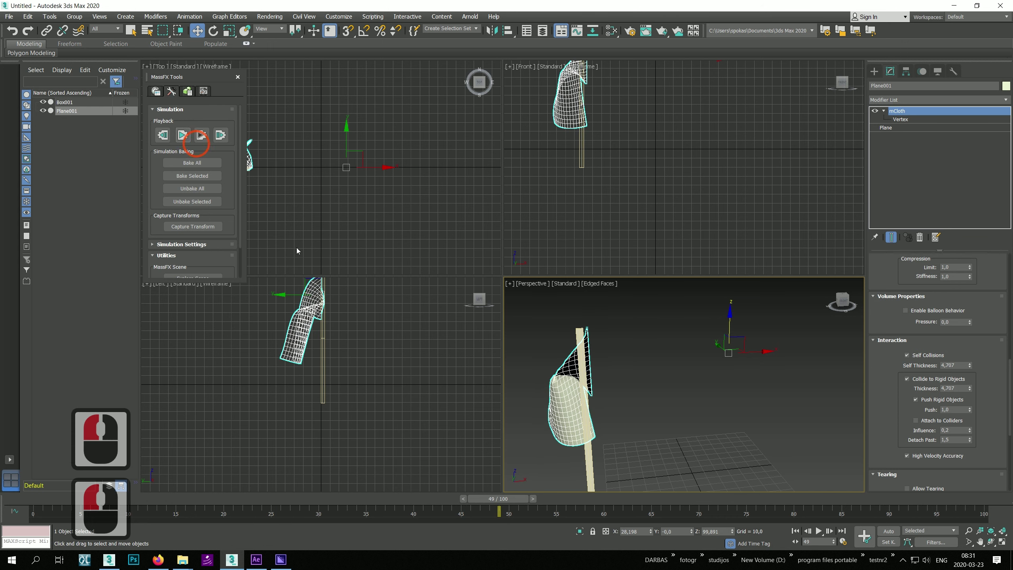
{"action": "left_click_drag", "start_coordinate": [495, 499], "coordinate": [36, 499]}
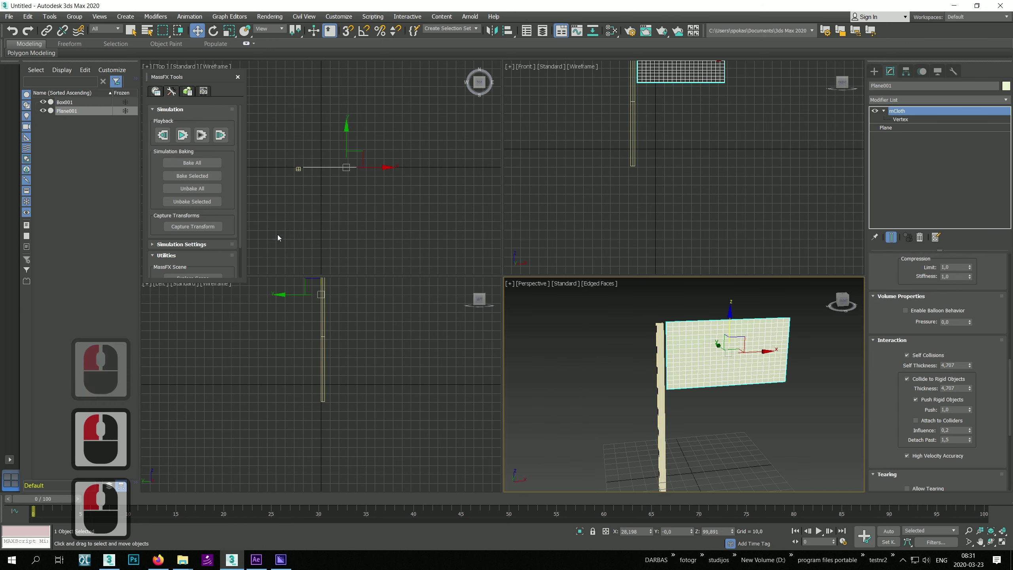
- Bake the MassFX simulation for all objects, deselect the flag, and close MassFX Tools
{"action": "left_click", "coordinate": [194, 163]}
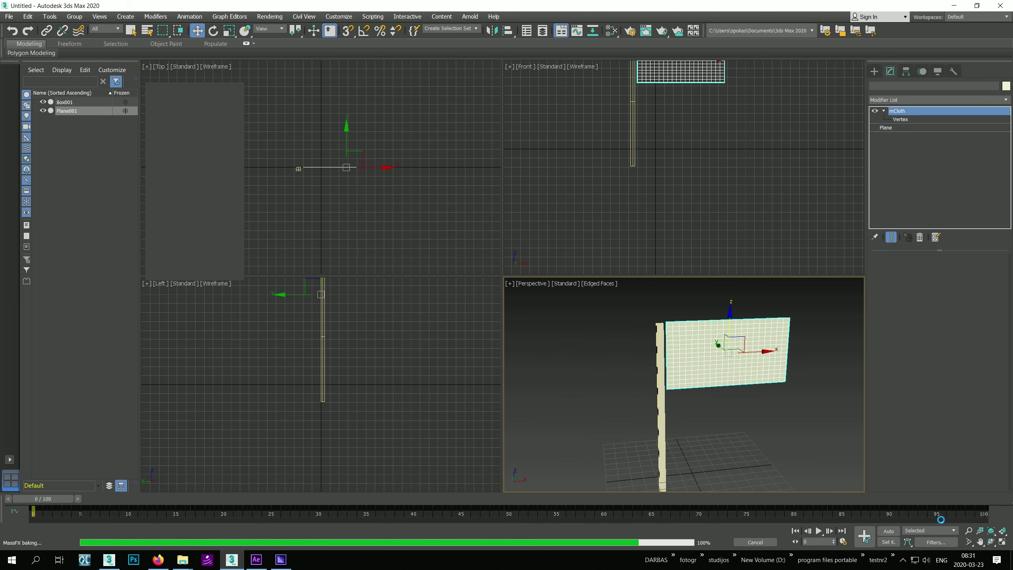
{"action": "left_click", "coordinate": [574, 373]}
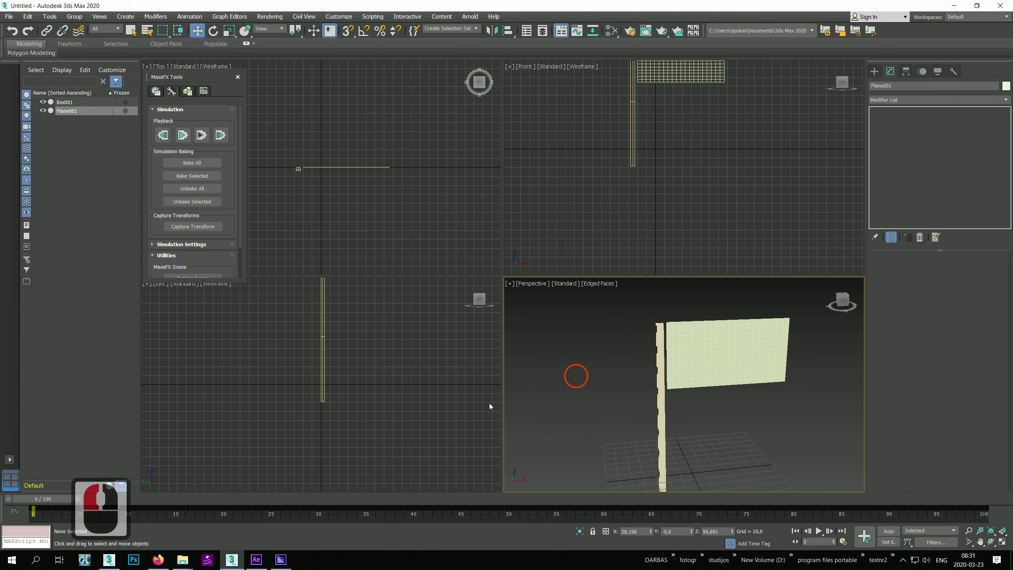
{"action": "left_click", "coordinate": [10, 511]}
{"action": "left_click_drag", "start_coordinate": [26, 499], "coordinate": [1, 513]}
{"action": "left_click", "coordinate": [277, 498]}
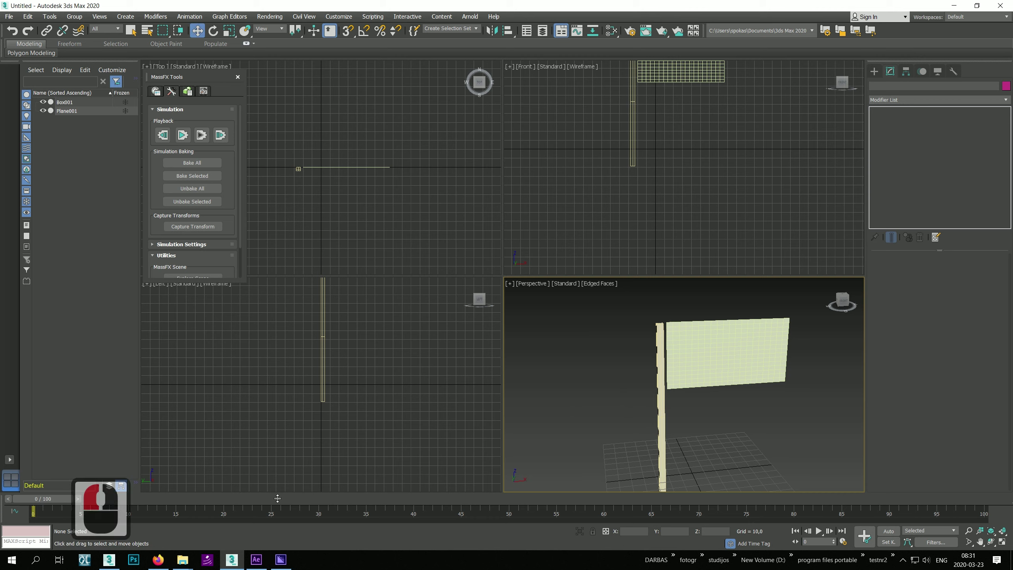
{"action": "left_click", "coordinate": [705, 395]}
{"action": "left_click", "coordinate": [705, 388]}
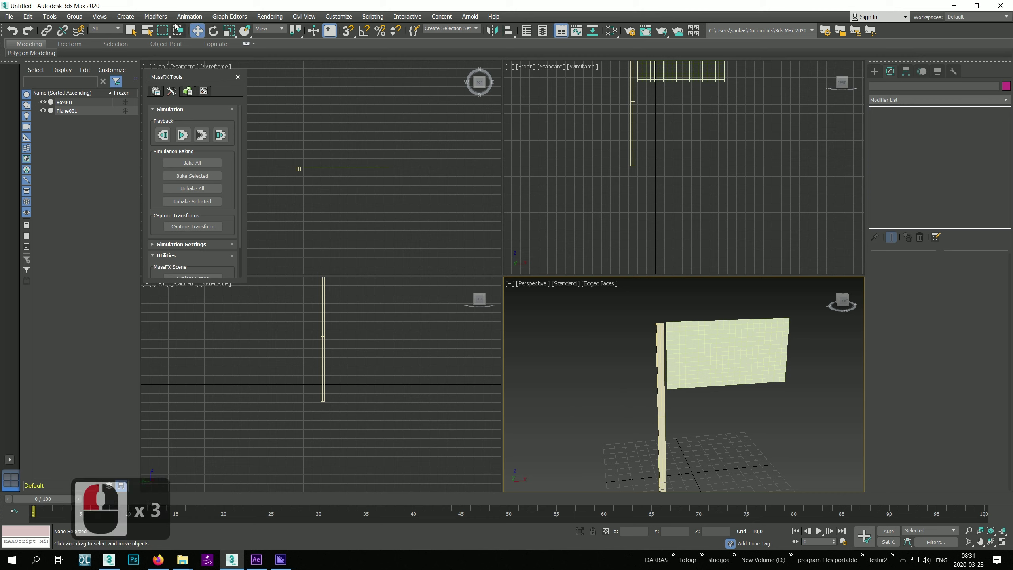
{"action": "left_click", "coordinate": [237, 78]}
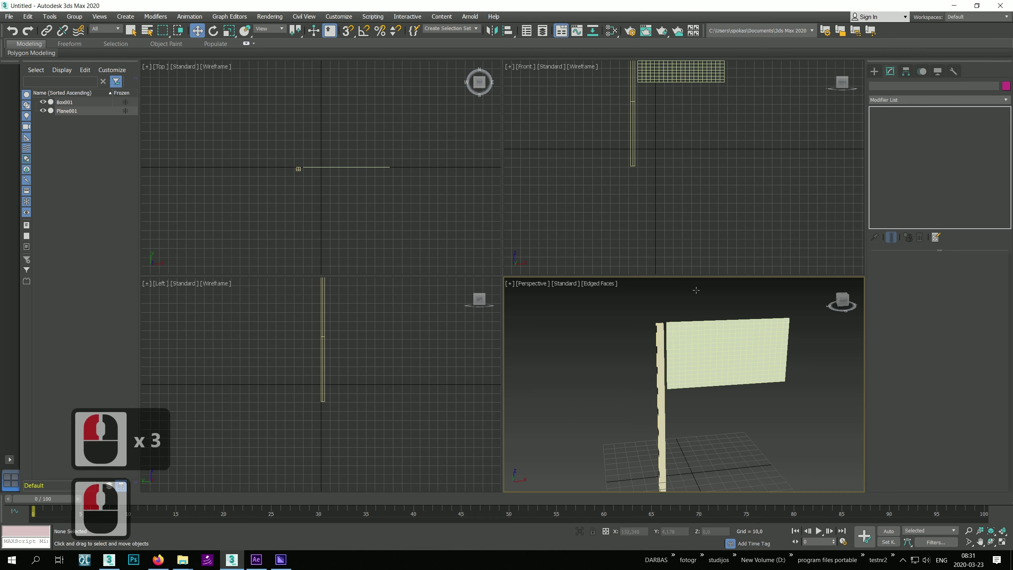
- Select the flag plane and export only the selection as an FBX file named ddd
{"action": "left_click", "coordinate": [681, 67]}
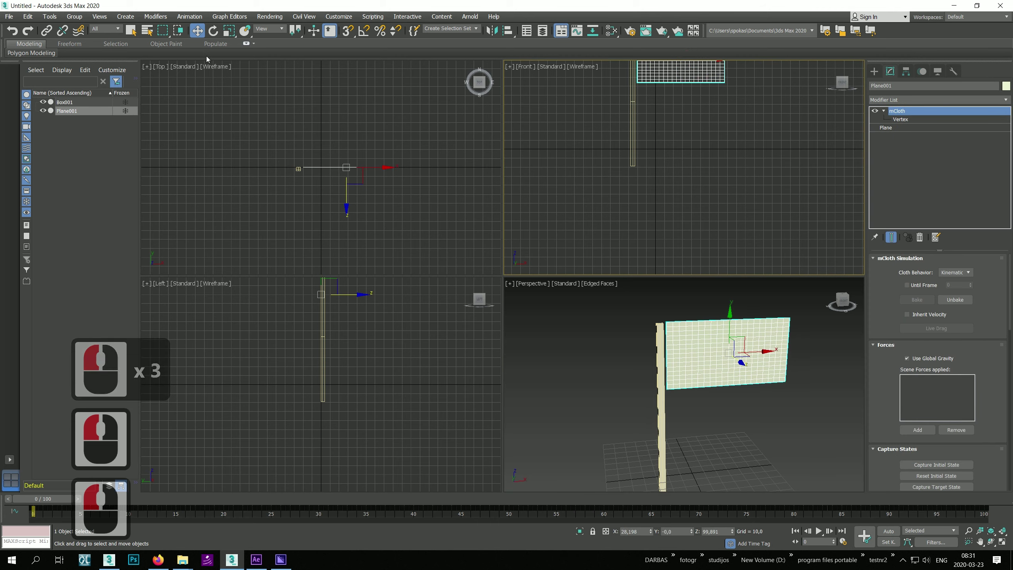
{"action": "left_click", "coordinate": [9, 16]}
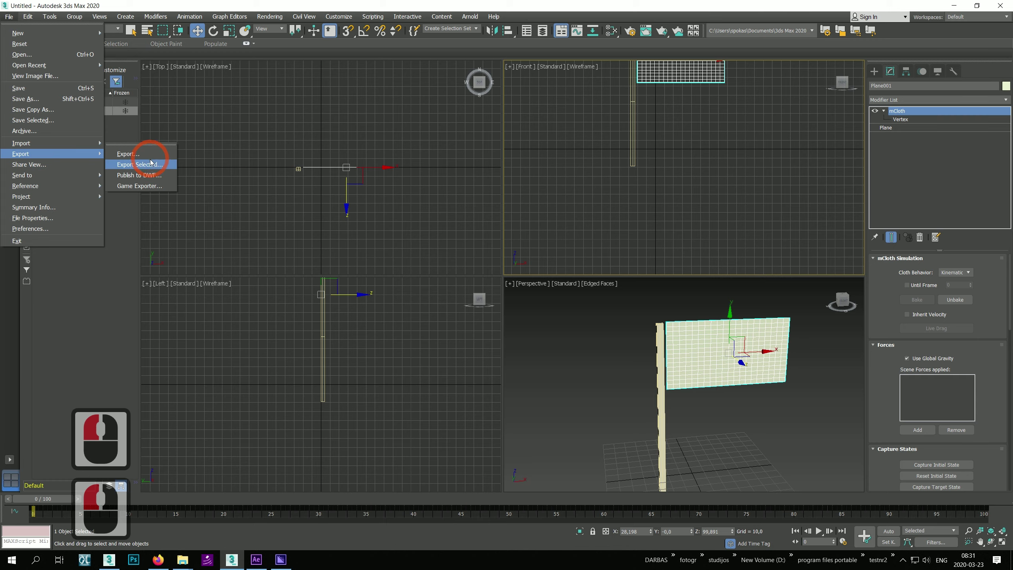
{"action": "left_click", "coordinate": [383, 270]}
{"action": "left_click", "coordinate": [304, 185]}
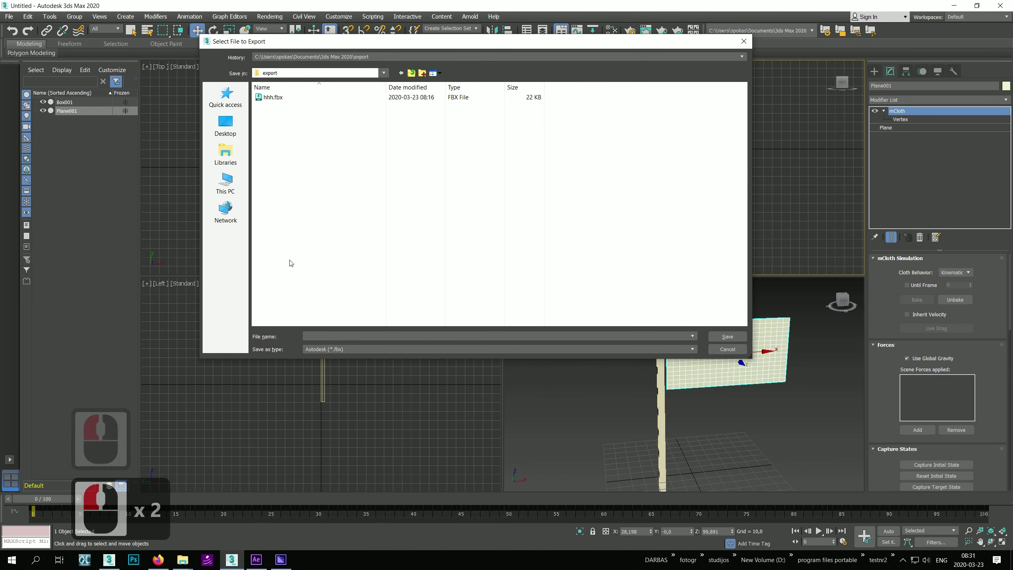
{"action": "left_click", "coordinate": [319, 336]}
{"action": "type", "text": "ddd"}
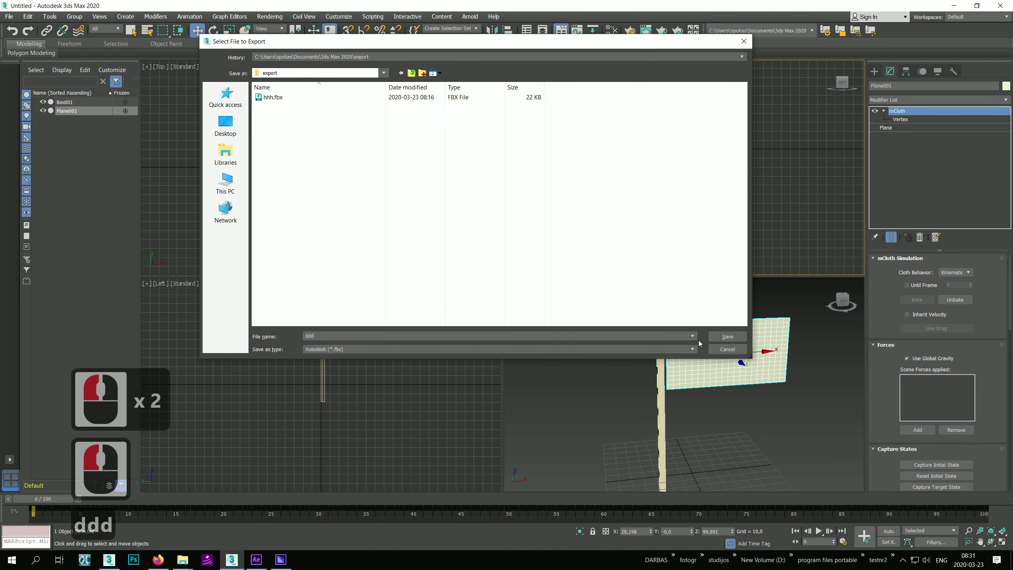
{"action": "left_click", "coordinate": [727, 336]}
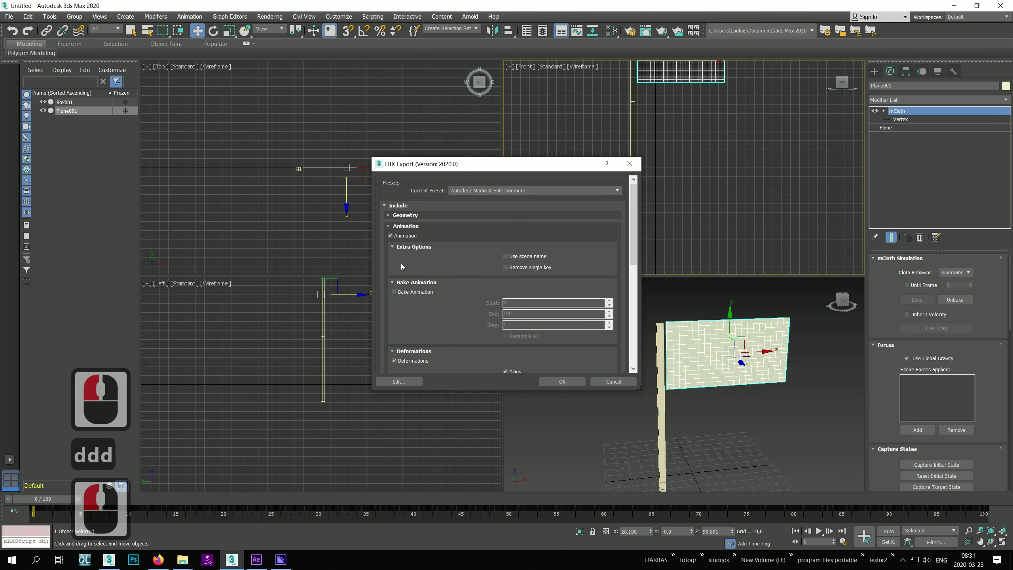
- Enable Bake Animation in the FBX export options, check the deformation settings, and confirm the export
{"action": "left_click", "coordinate": [394, 292]}
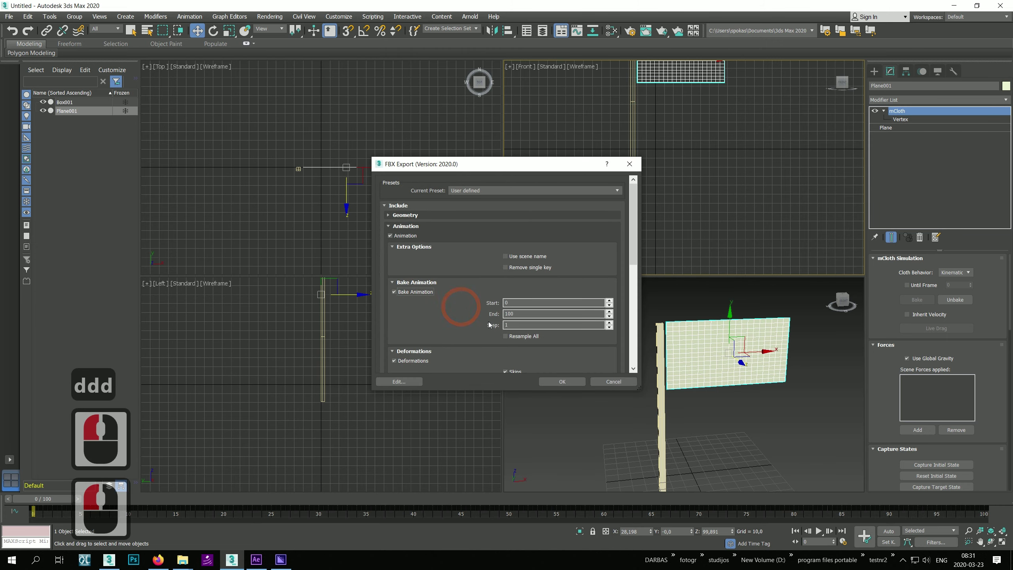
{"action": "left_click", "coordinate": [473, 276]}
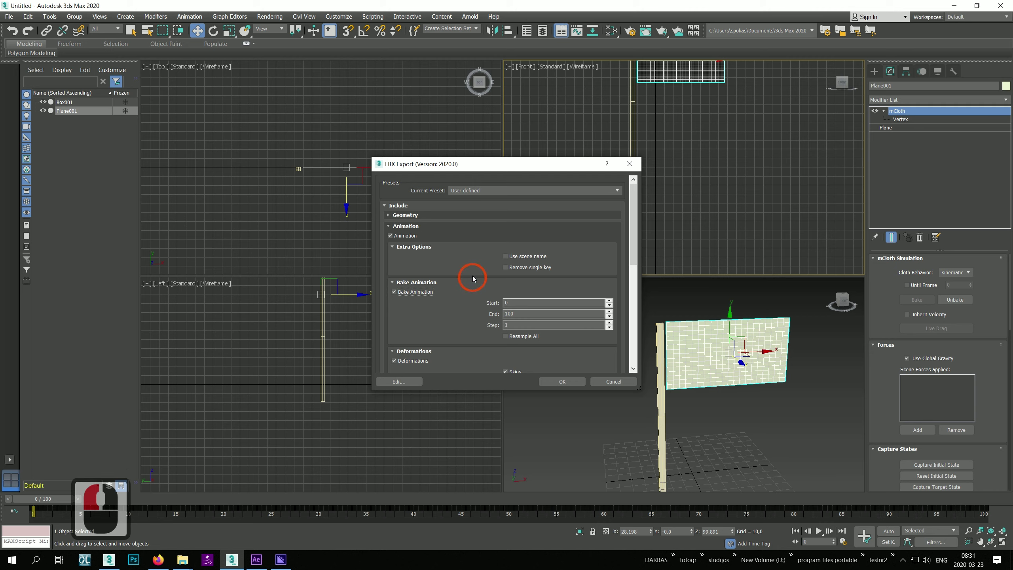
{"action": "left_click", "coordinate": [423, 321]}
{"action": "scroll", "coordinate": [447, 358], "scroll_direction": "down", "scroll_amount": 2}
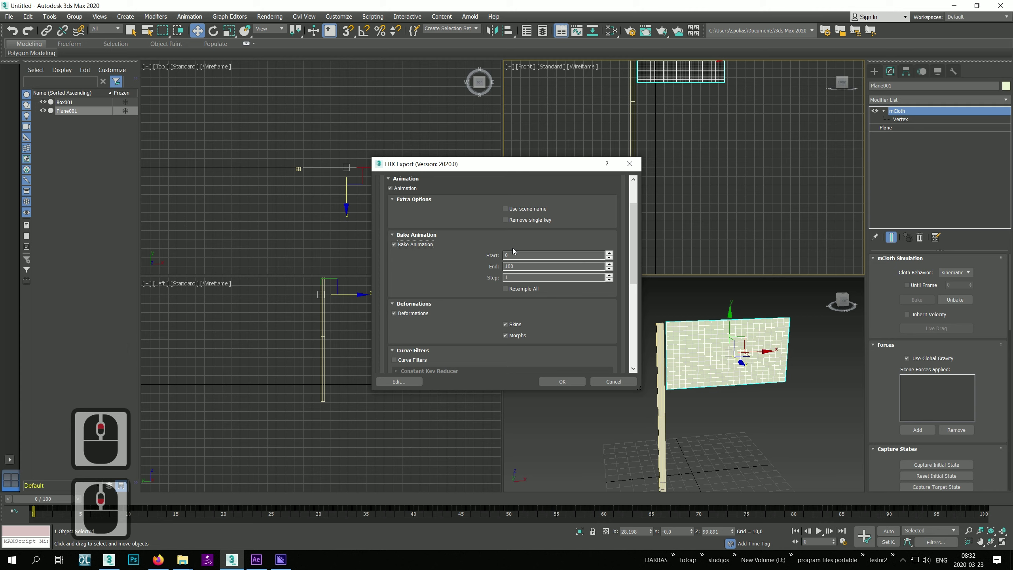
{"action": "left_click", "coordinate": [557, 384]}
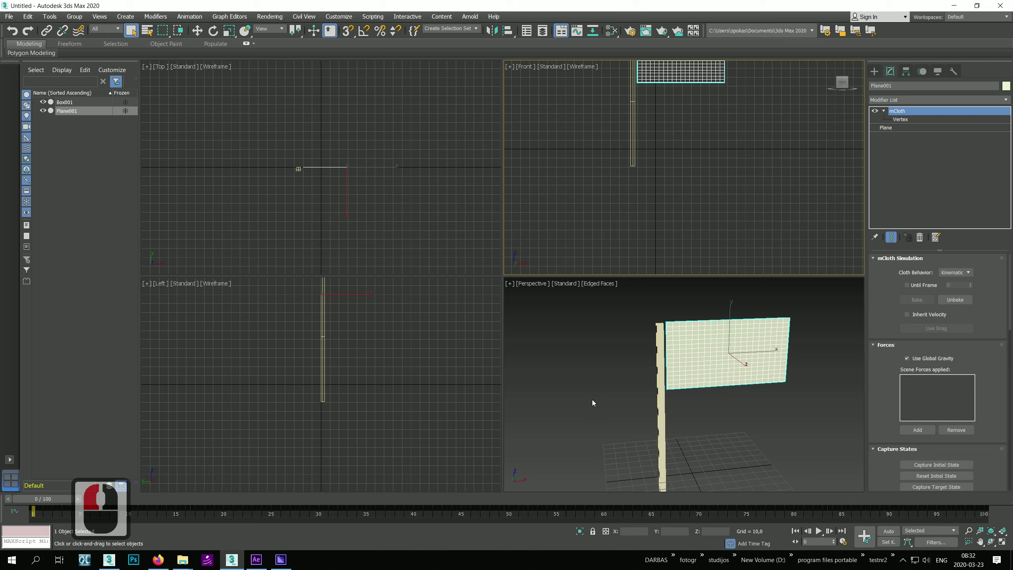
- With the timeline at frame 0, clone the flag plane as an independent copy named 1
{"action": "left_click", "coordinate": [599, 362]}
{"action": "double_click", "coordinate": [728, 373]}
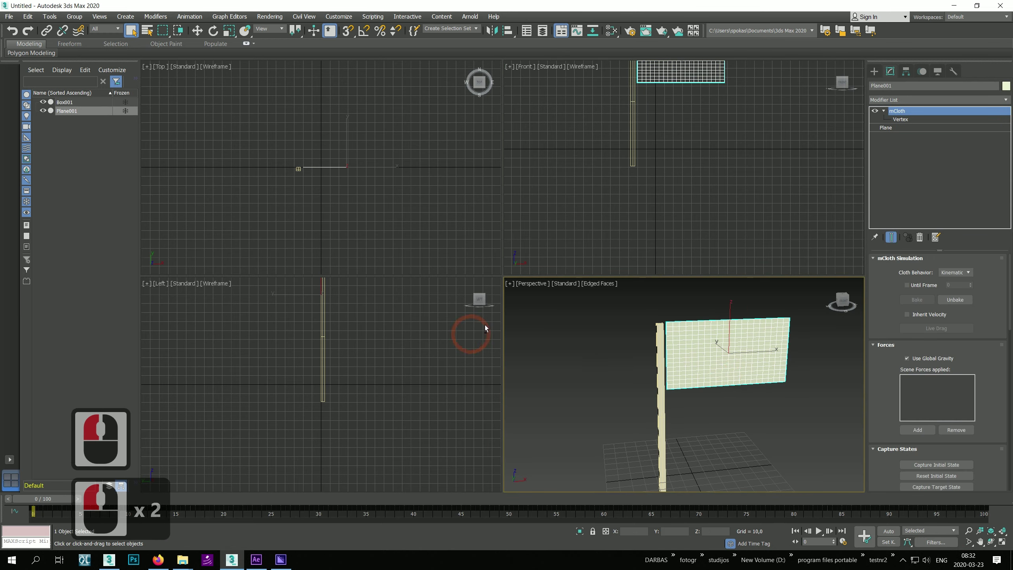
{"action": "middle_click_drag", "start_coordinate": [486, 328], "coordinate": [488, 335], "text": "alt"}
{"action": "middle_click_drag", "start_coordinate": [613, 407], "coordinate": [678, 369], "text": "alt"}
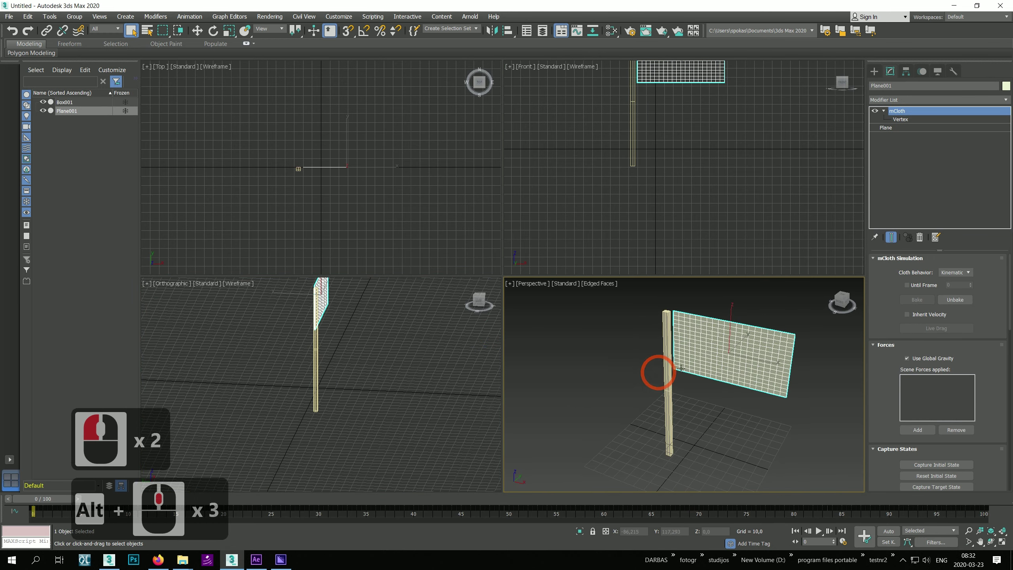
{"action": "left_click", "coordinate": [705, 355]}
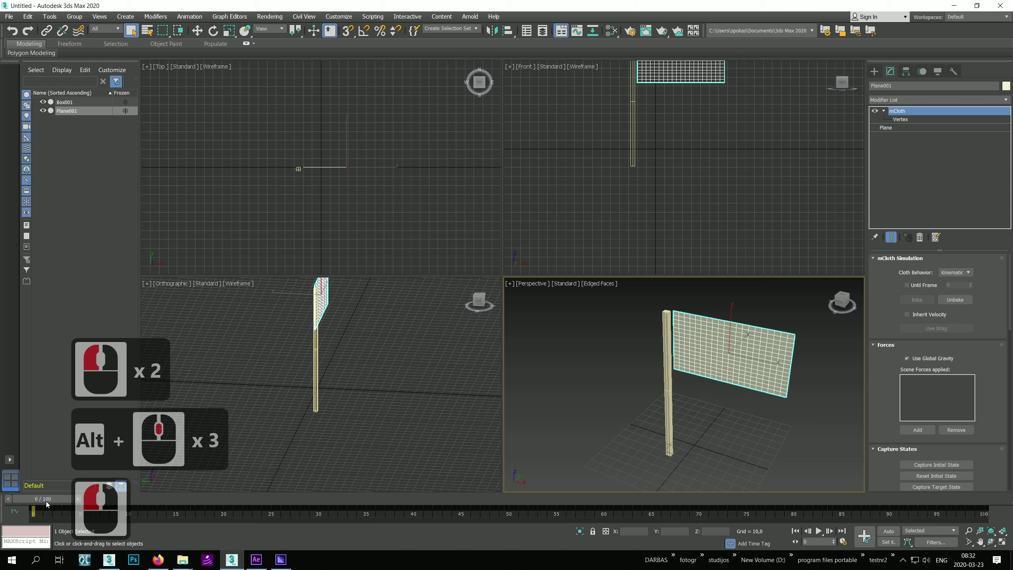
{"action": "mouse_move", "coordinate": [36, 501]}
{"action": "left_mouse_down"}
{"action": "mouse_move", "coordinate": [163, 513]}
{"action": "mouse_move", "coordinate": [38, 511]}
{"action": "left_mouse_up"}
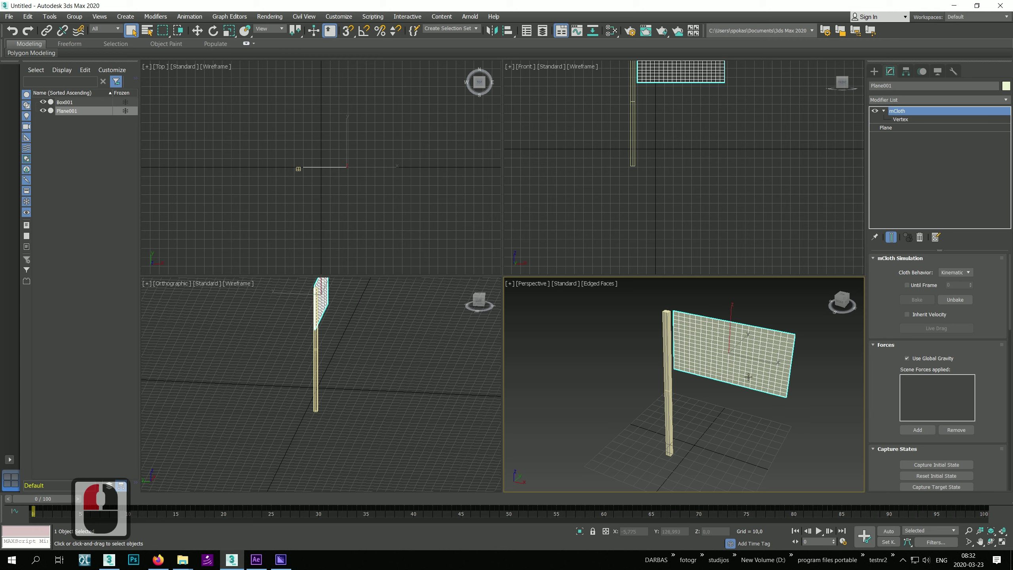
{"action": "left_click", "coordinate": [754, 358]}
{"action": "key", "text": "ctrl+v"}
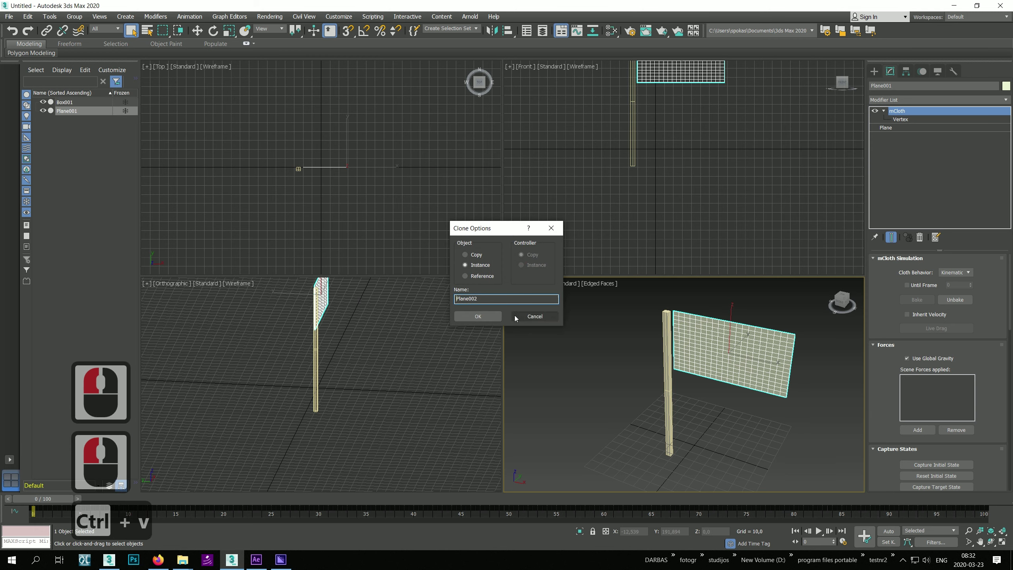
{"action": "left_click", "coordinate": [465, 254]}
{"action": "double_click", "coordinate": [470, 299]}
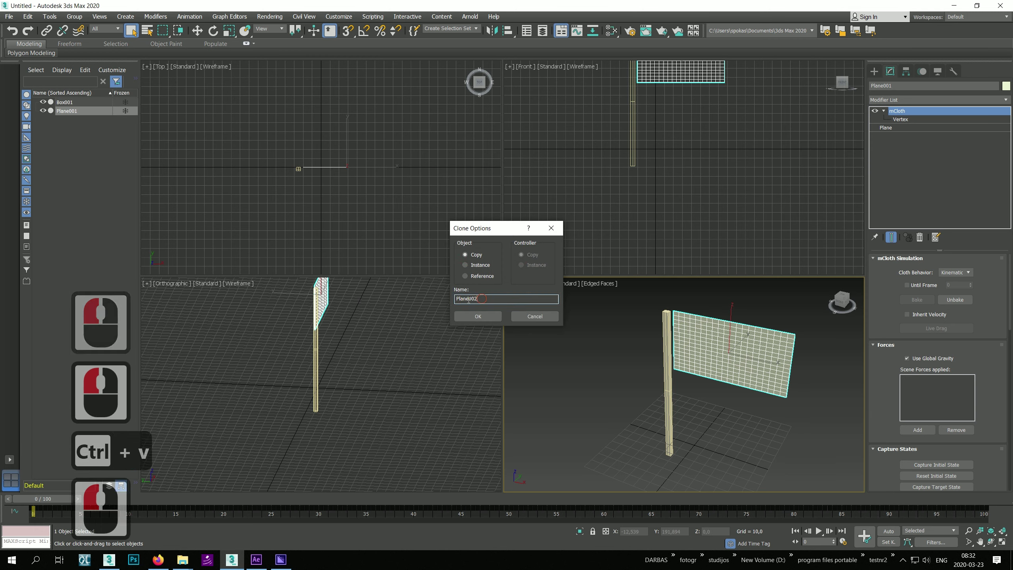
{"action": "type", "text": "1"}
{"action": "left_click", "coordinate": [477, 316]}
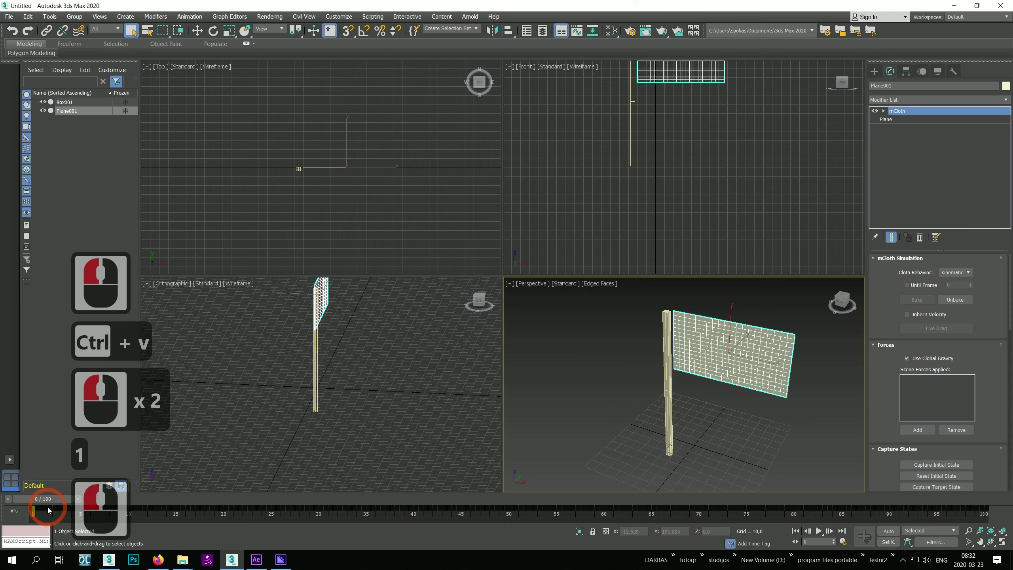
- Move the timeline to frame 4 and clone the selected flag as a copy named 2
{"action": "mouse_move", "coordinate": [50, 499]}
{"action": "left_mouse_down"}
{"action": "mouse_move", "coordinate": [99, 501]}
{"action": "mouse_move", "coordinate": [91, 496]}
{"action": "left_mouse_up"}
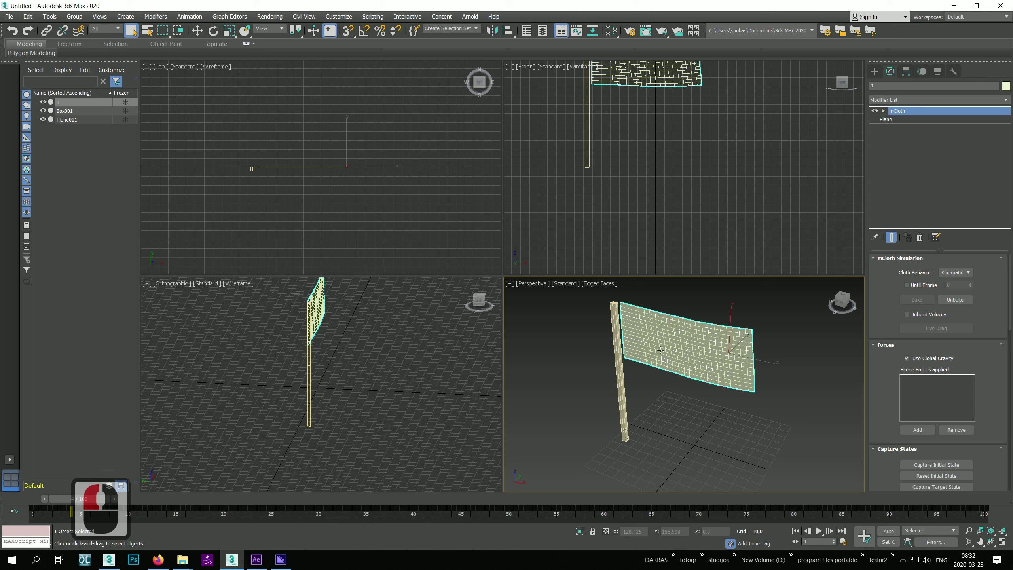
{"action": "key", "text": "ctrl+v"}
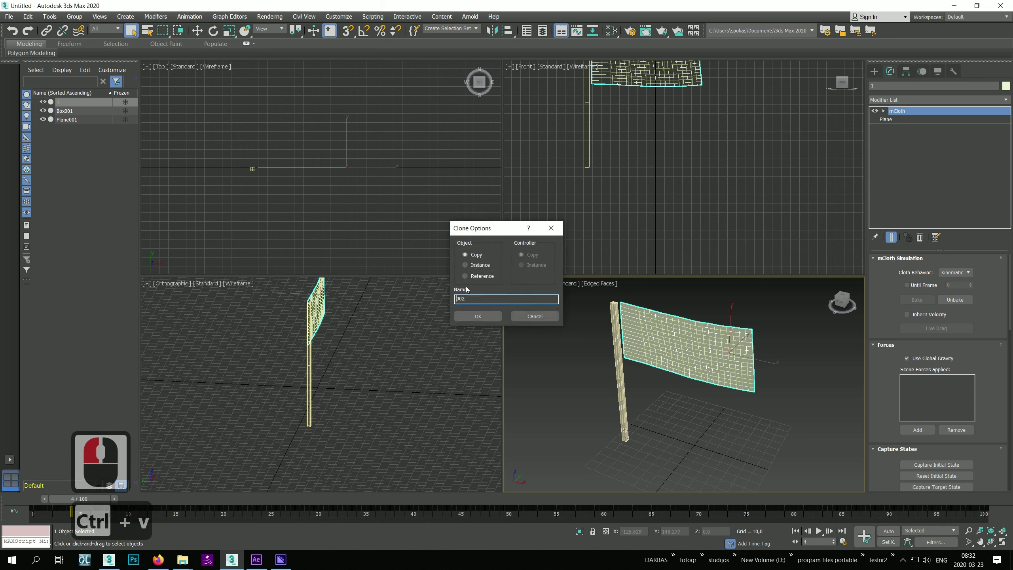
{"action": "left_click", "coordinate": [456, 299]}
{"action": "type", "text": "2"}
{"action": "left_click", "coordinate": [478, 316]}
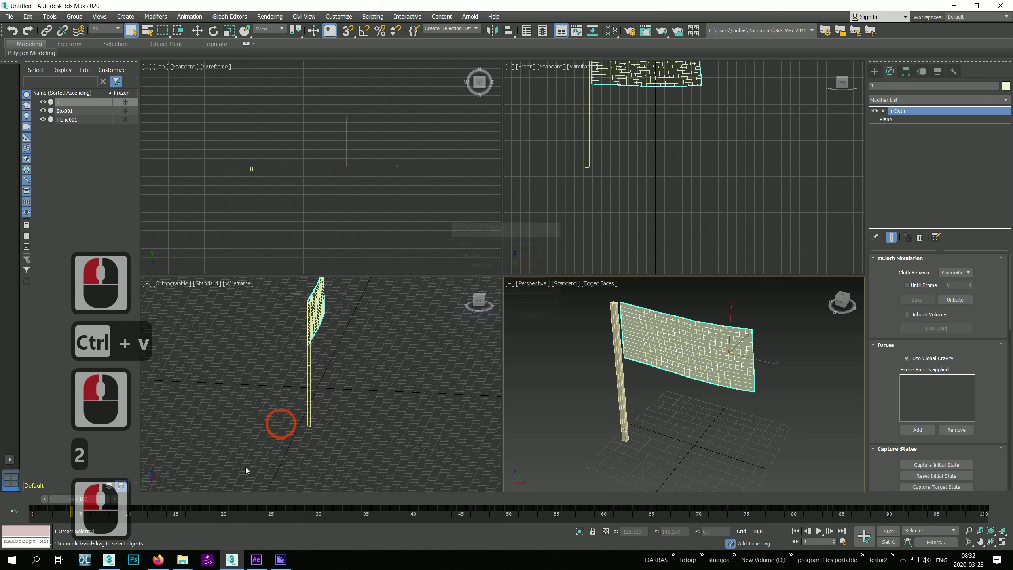
- Move the timeline to frame 8 and clone the selected flag as a copy named 3
{"action": "left_click_drag", "start_coordinate": [80, 507], "coordinate": [103, 508]}
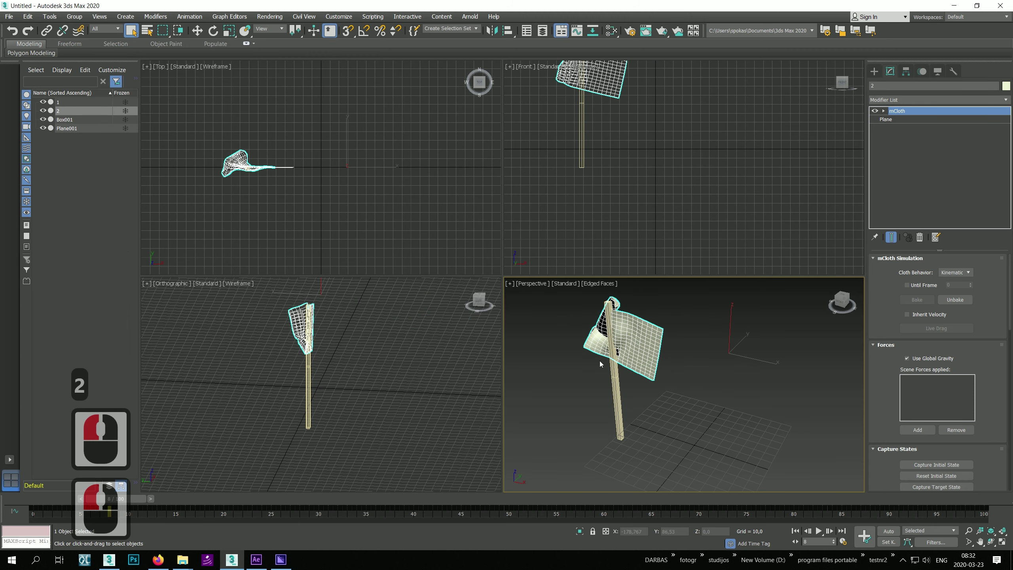
{"action": "key", "text": "ctrl+v"}
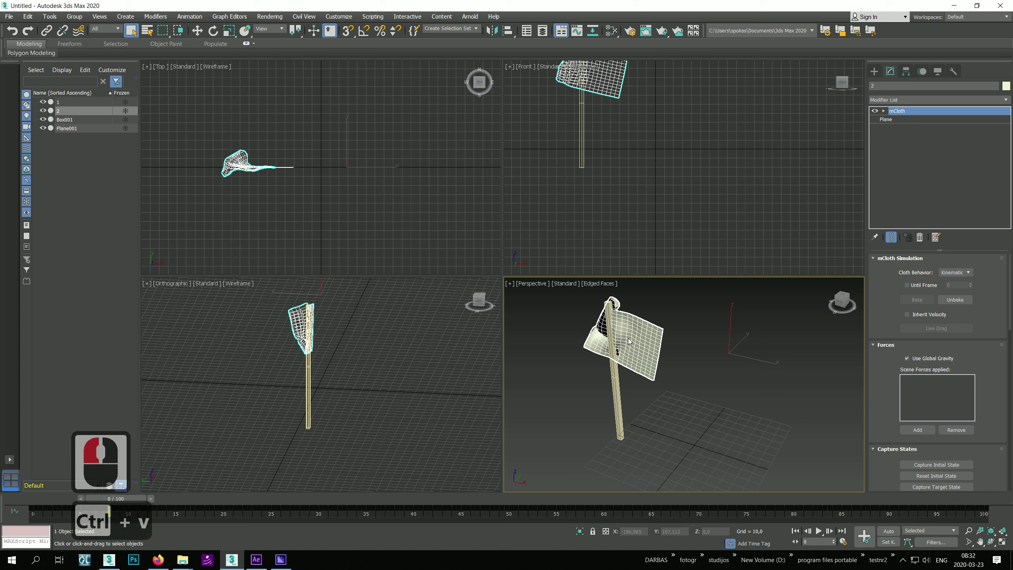
{"action": "type", "text": "3"}
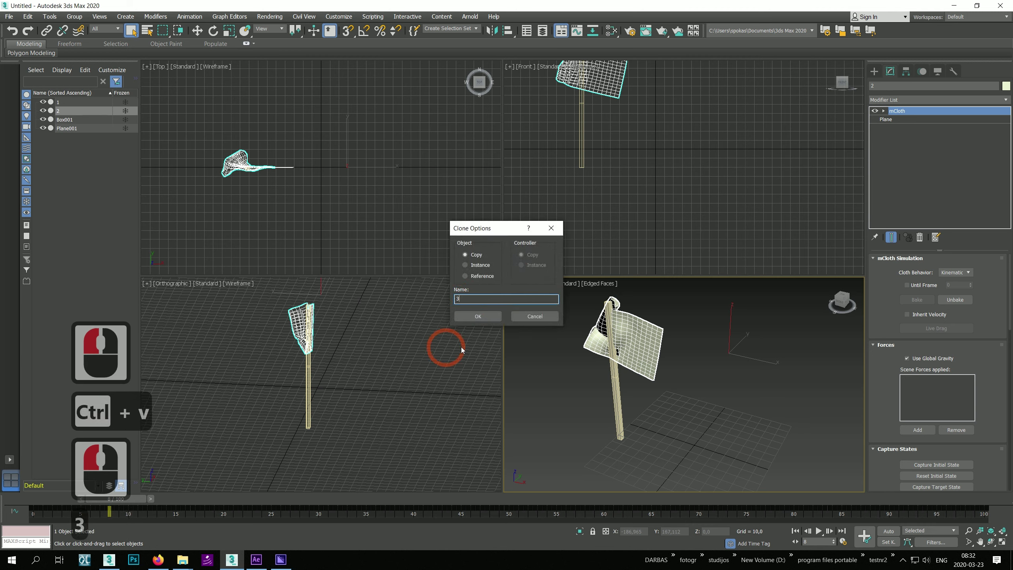
{"action": "left_click", "coordinate": [478, 316]}
- Move the timeline to frame 12 and clone the selected flag as another copy, also named 3
{"action": "left_click_drag", "start_coordinate": [140, 503], "coordinate": [176, 508]}
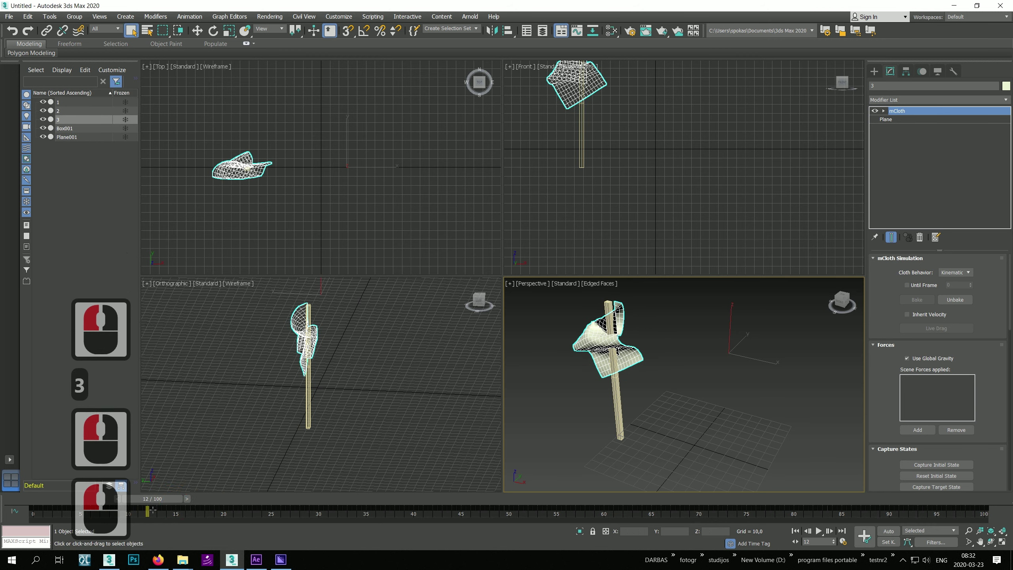
{"action": "key", "text": "ctrl+v"}
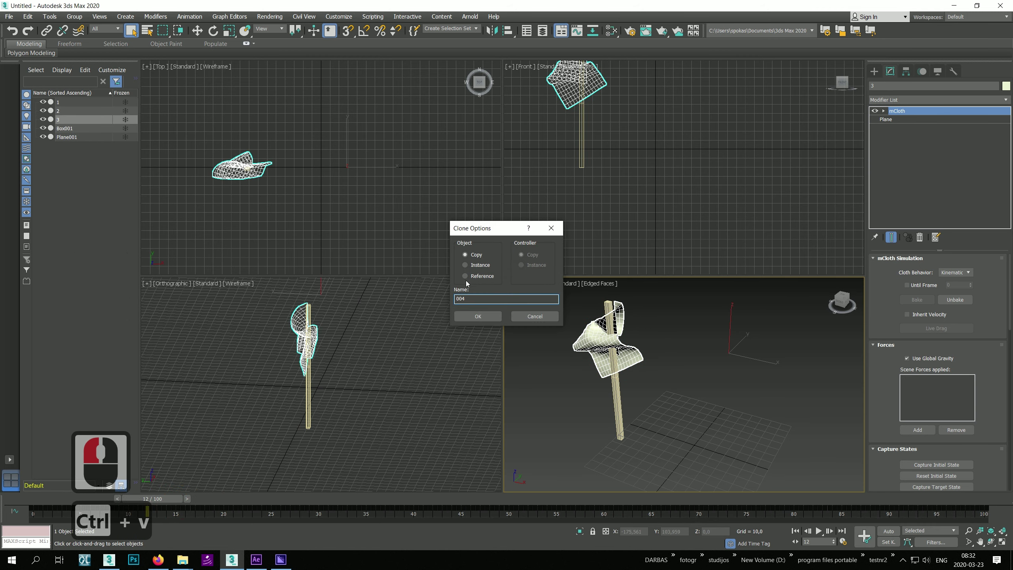
{"action": "left_click_drag", "start_coordinate": [478, 301], "coordinate": [397, 304]}
{"action": "type", "text": "2"}
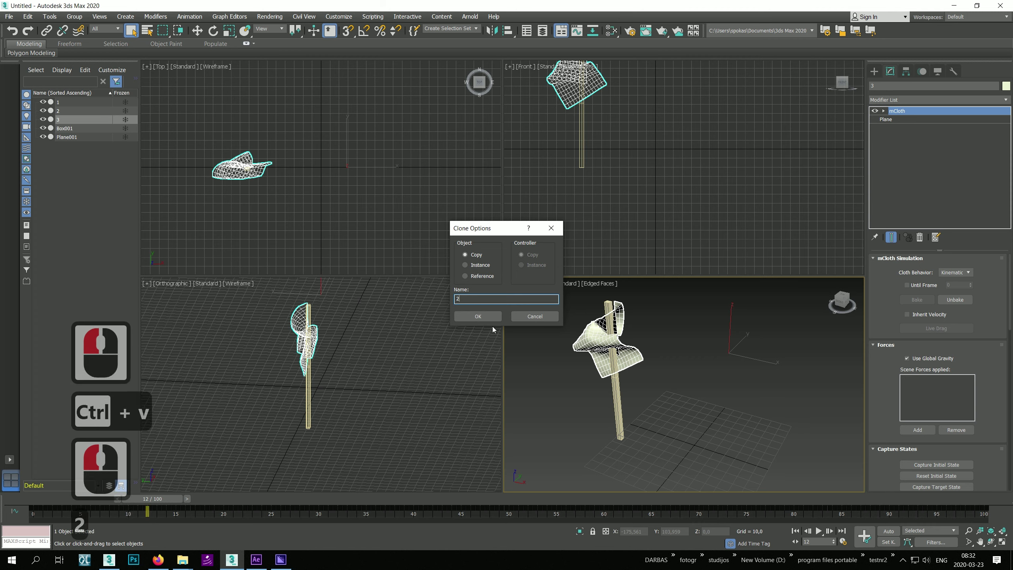
{"action": "type", "text": "3"}
{"action": "left_click", "coordinate": [463, 317]}
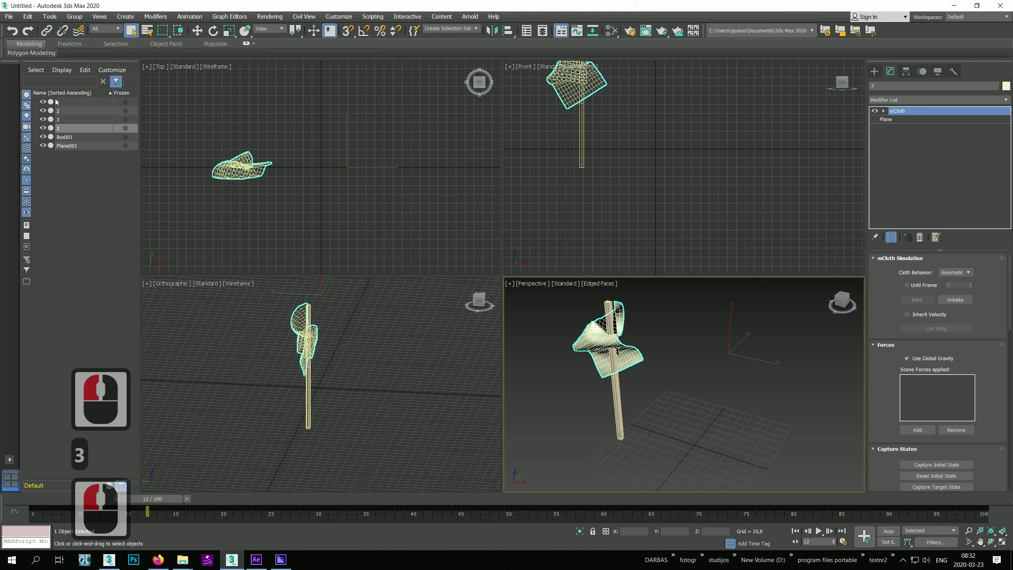
- Hide the original flag plane, then select flag copy 1 and isolate it
{"action": "left_click", "coordinate": [43, 145]}
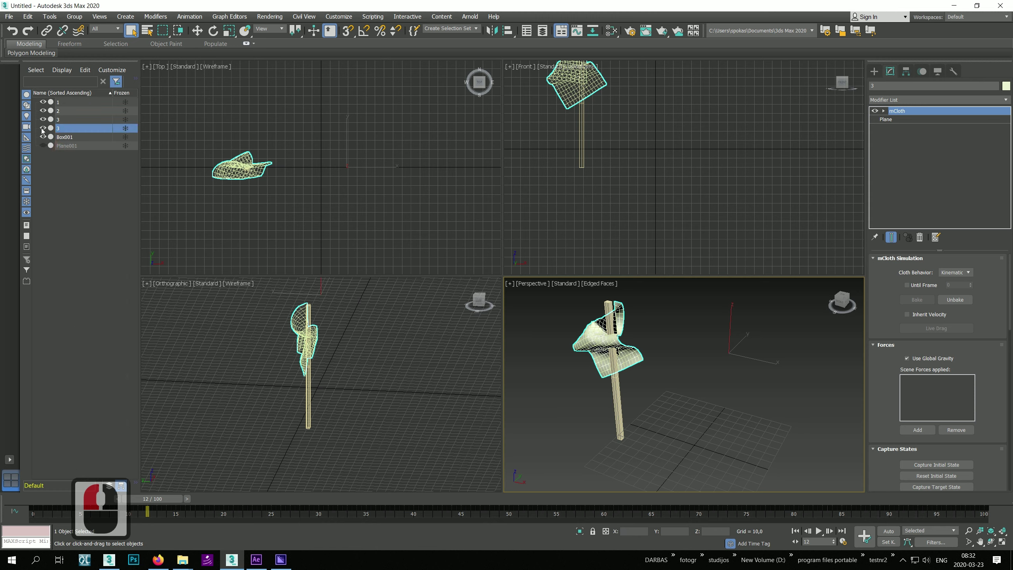
{"action": "left_click", "coordinate": [74, 107]}
{"action": "key", "text": "alt+q"}
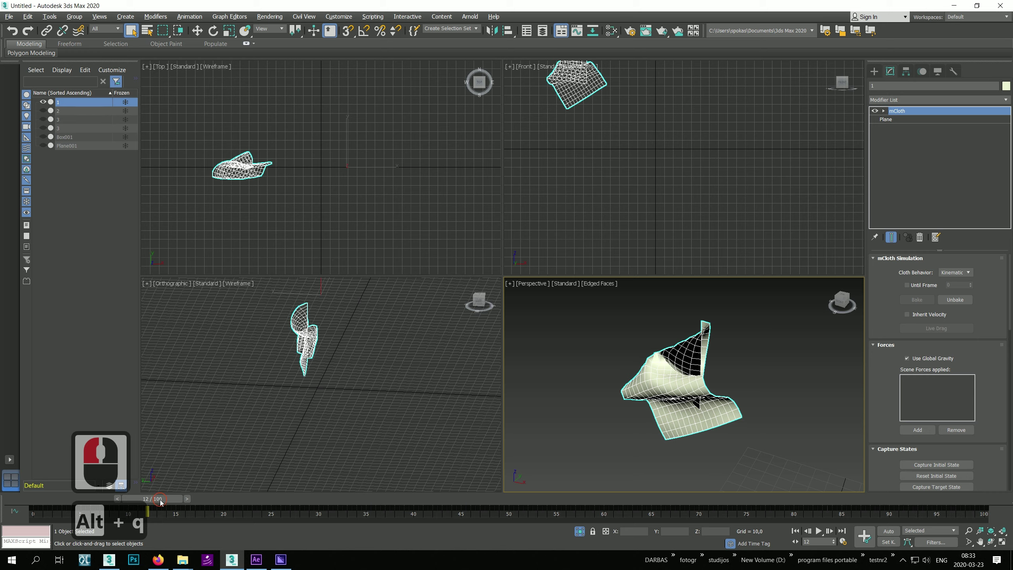
- Return the timeline to frame 0 and convert flag copy 1 to an Editable Poly
{"action": "left_click_drag", "start_coordinate": [160, 502], "coordinate": [50, 500]}
{"action": "scroll", "coordinate": [732, 402], "scroll_direction": "up", "scroll_amount": 3}
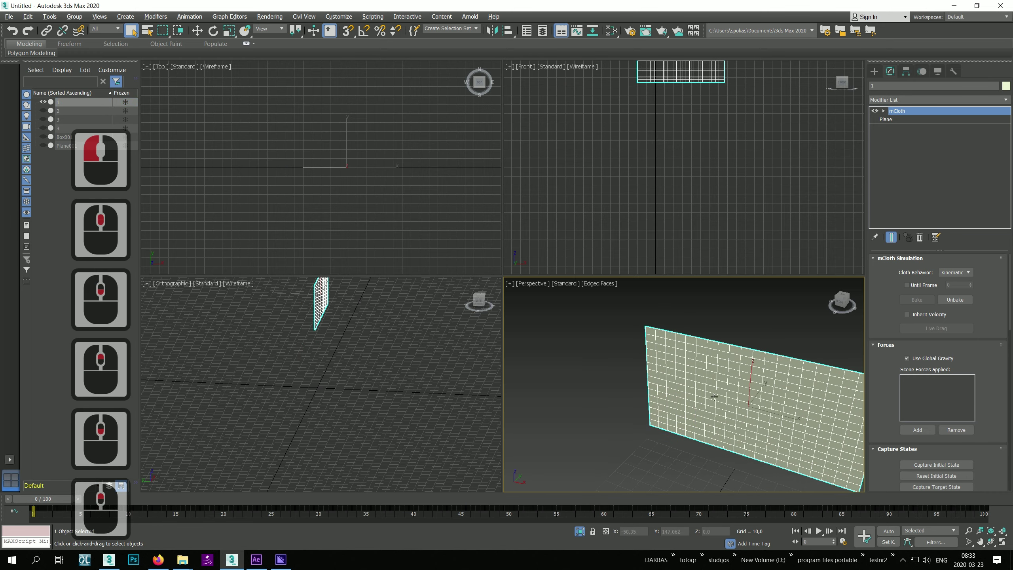
{"action": "scroll", "coordinate": [714, 397], "scroll_direction": "up", "scroll_amount": 1}
{"action": "scroll", "coordinate": [715, 393], "scroll_direction": "down", "scroll_amount": 1}
{"action": "right_click", "coordinate": [706, 375]}
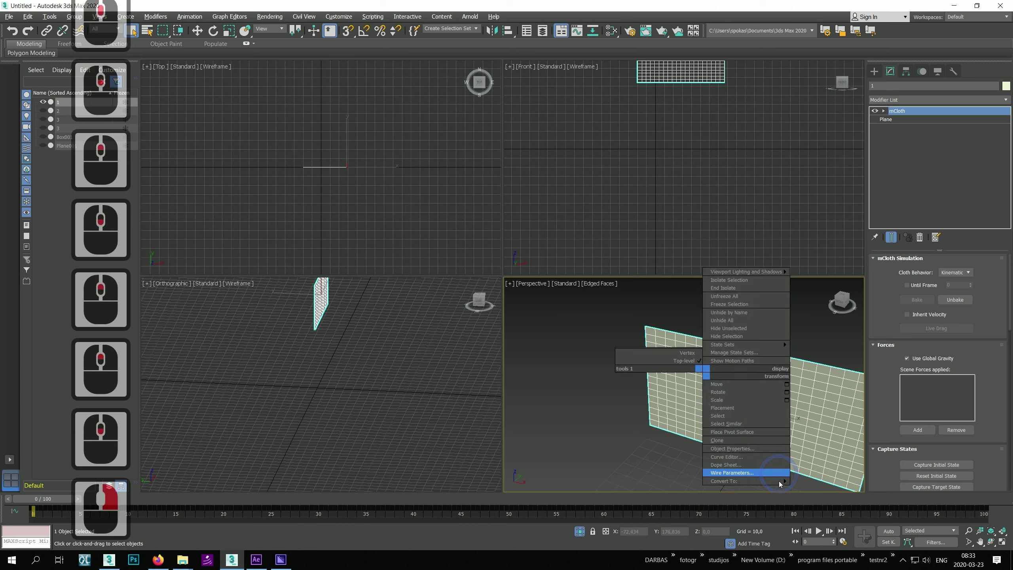
{"action": "right_click", "coordinate": [823, 488]}
{"action": "left_click", "coordinate": [823, 488]}
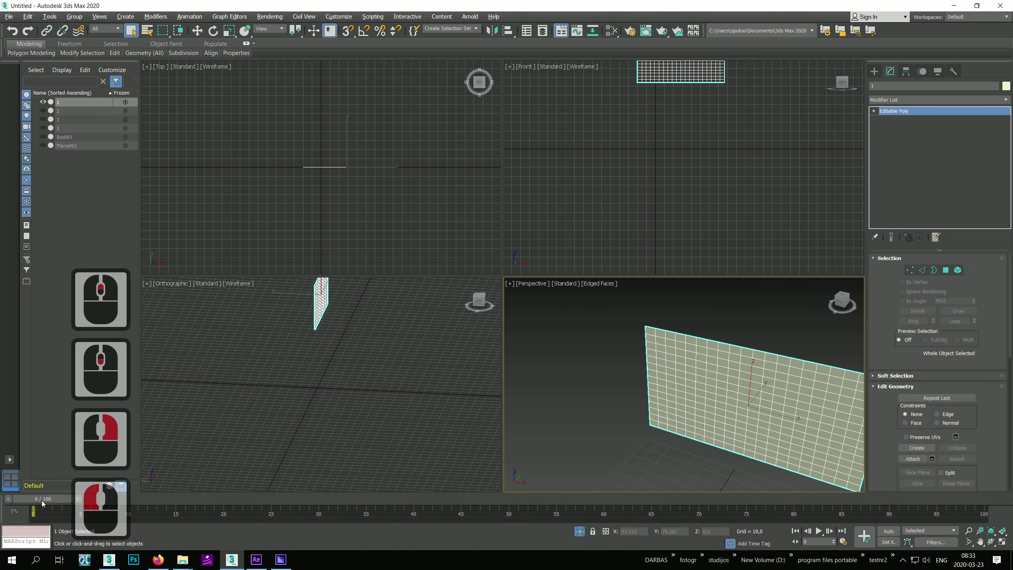
{"action": "mouse_move", "coordinate": [43, 499]}
{"action": "left_mouse_down"}
{"action": "mouse_move", "coordinate": [396, 528]}
{"action": "mouse_move", "coordinate": [1, 480]}
{"action": "left_mouse_up"}
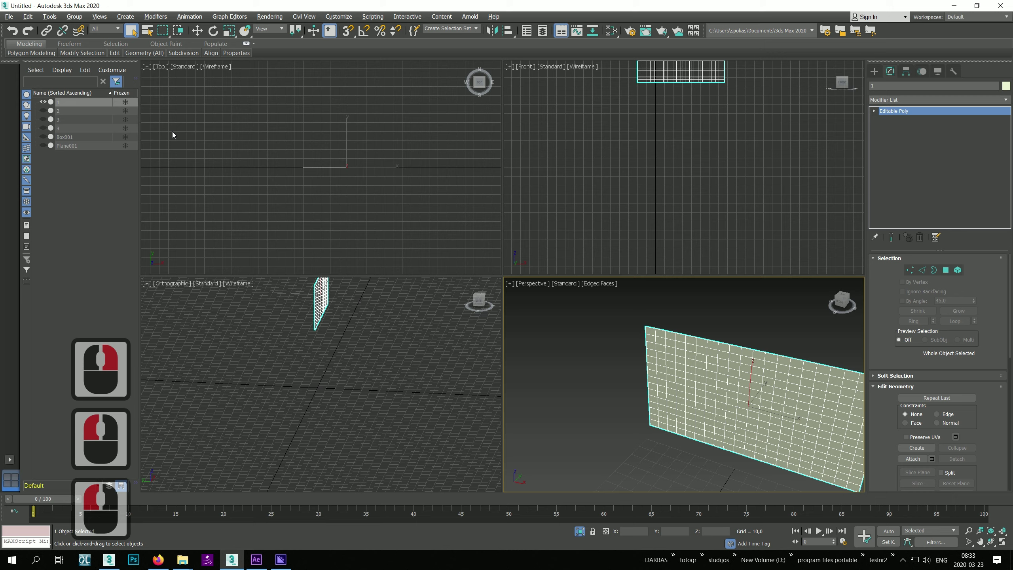
- Unhide flag copy 2, move the timeline to frame 4, and convert the copy to an Editable Poly
{"action": "left_click", "coordinate": [65, 111]}
{"action": "left_click", "coordinate": [43, 110]}
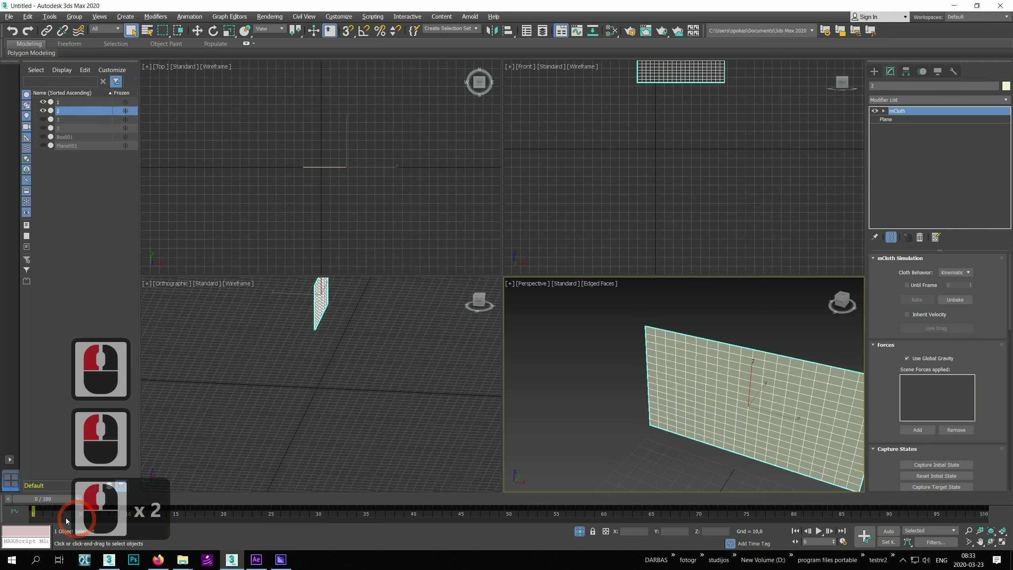
{"action": "left_click_drag", "start_coordinate": [52, 500], "coordinate": [91, 501]}
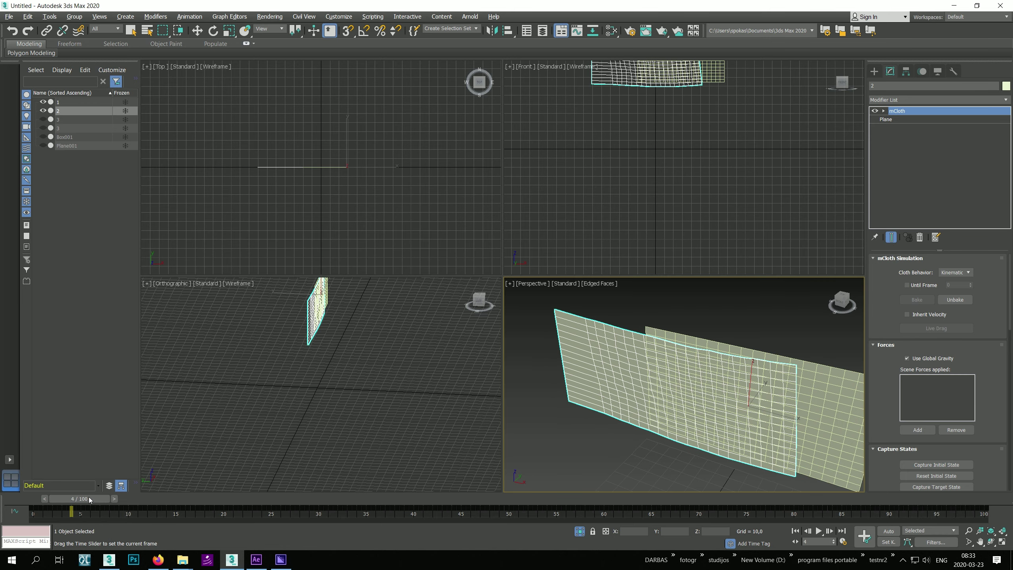
{"action": "right_click", "coordinate": [585, 375]}
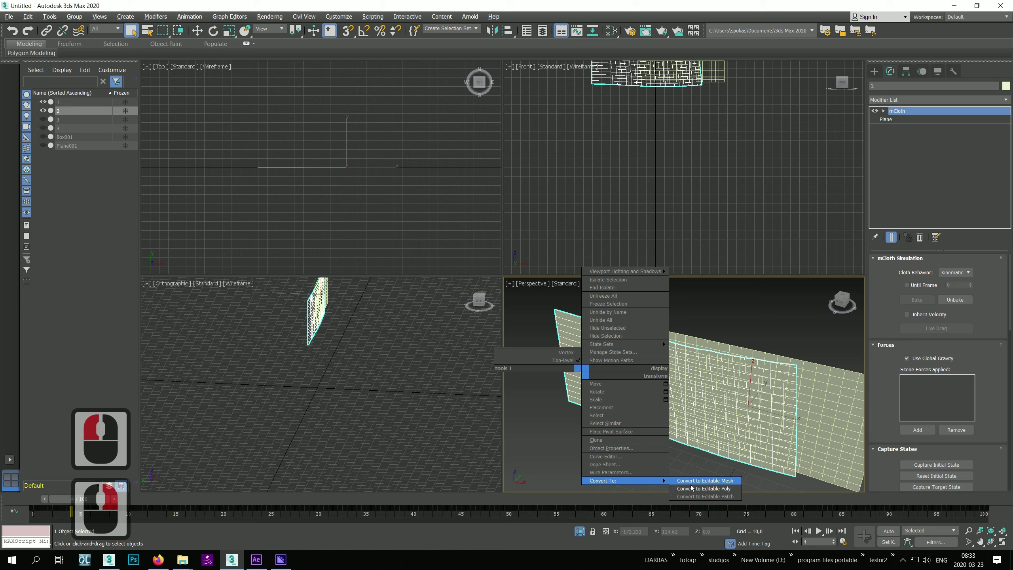
{"action": "left_click", "coordinate": [678, 482]}
- Unhide the first flag copy named 3, move the timeline to frame 11, and convert it to an Editable Poly
{"action": "left_click", "coordinate": [43, 102]}
{"action": "left_click", "coordinate": [43, 119]}
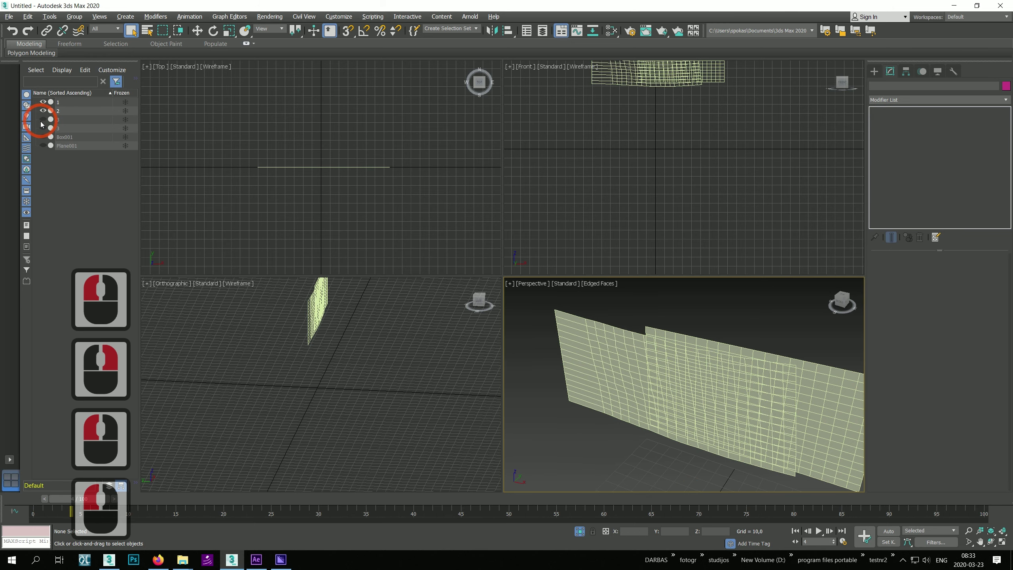
{"action": "left_click", "coordinate": [58, 119]}
{"action": "left_click", "coordinate": [82, 475]}
{"action": "left_click_drag", "start_coordinate": [62, 499], "coordinate": [125, 513]}
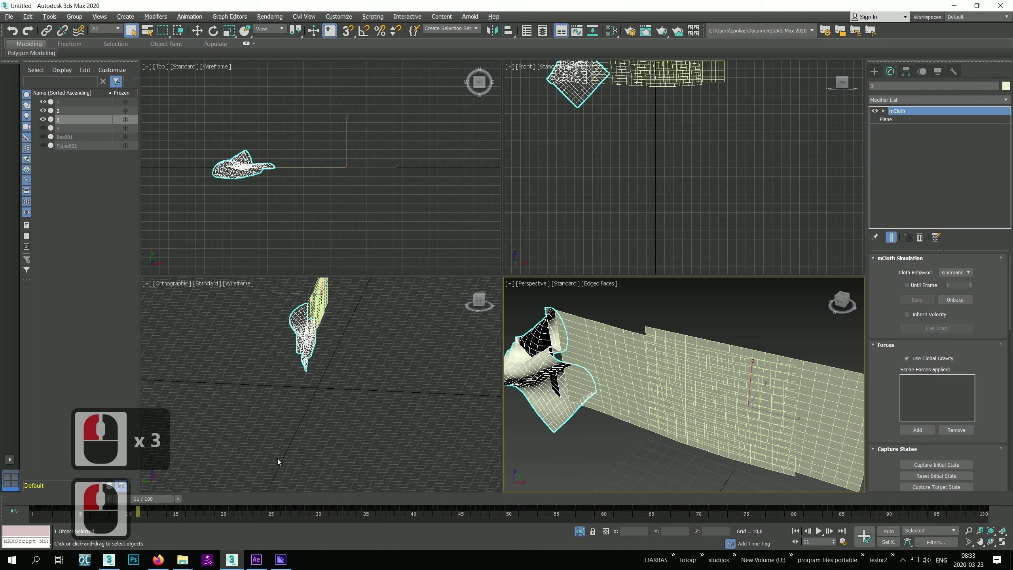
{"action": "right_click", "coordinate": [541, 375]}
{"action": "mouse_move", "coordinate": [544, 482]}
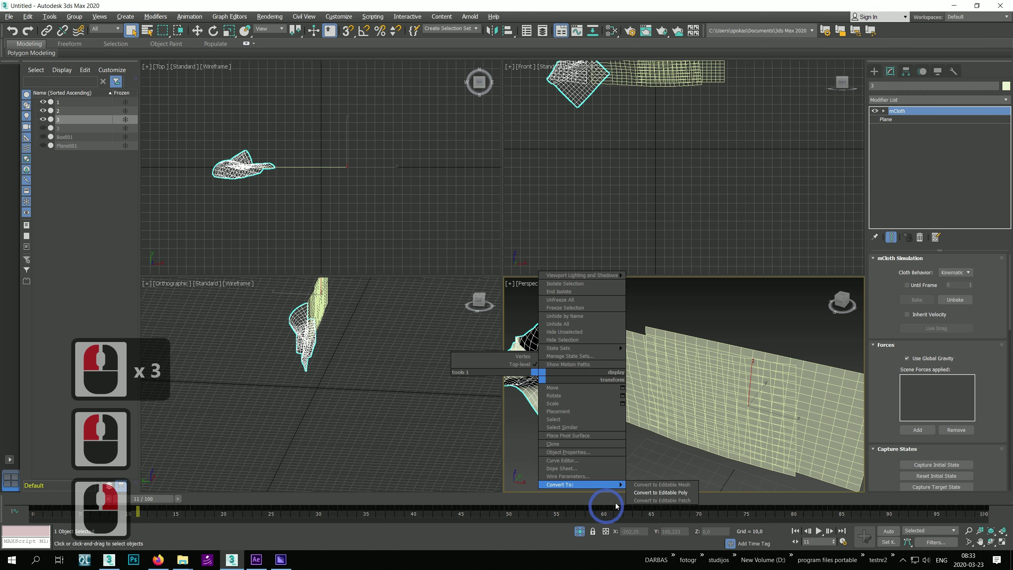
{"action": "left_click", "coordinate": [656, 487]}
- Move the timeline to frame 17, unhide the second flag copy named 3, and convert it to an Editable Poly
{"action": "left_click_drag", "start_coordinate": [153, 502], "coordinate": [199, 502]}
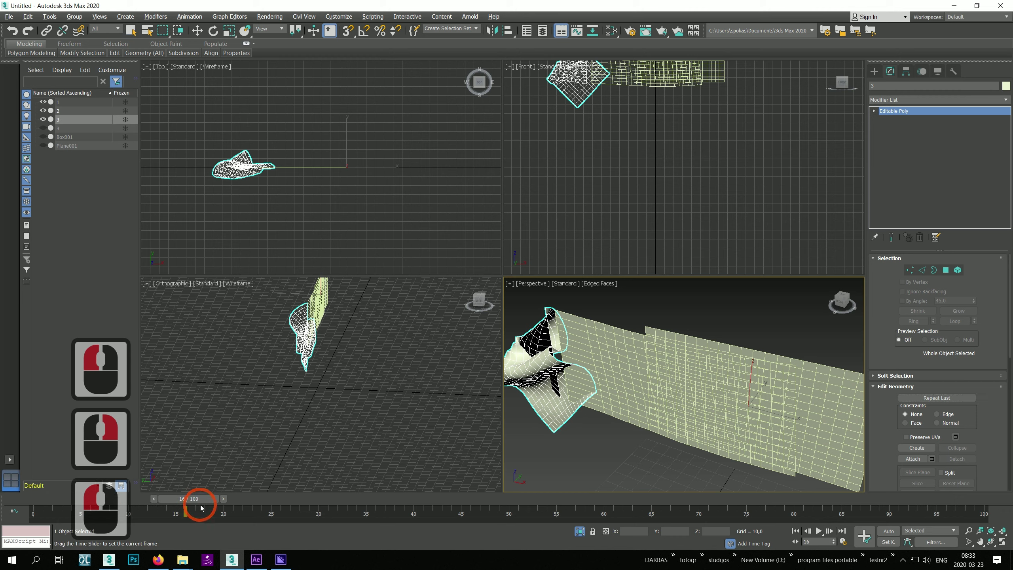
{"action": "left_click", "coordinate": [43, 128]}
{"action": "left_click", "coordinate": [60, 127]}
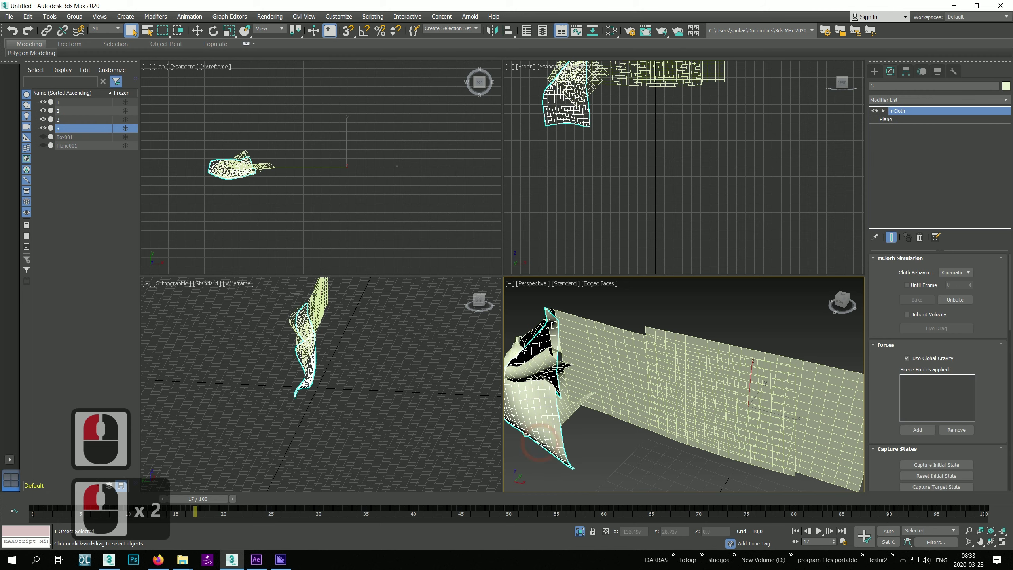
{"action": "right_click", "coordinate": [560, 453]}
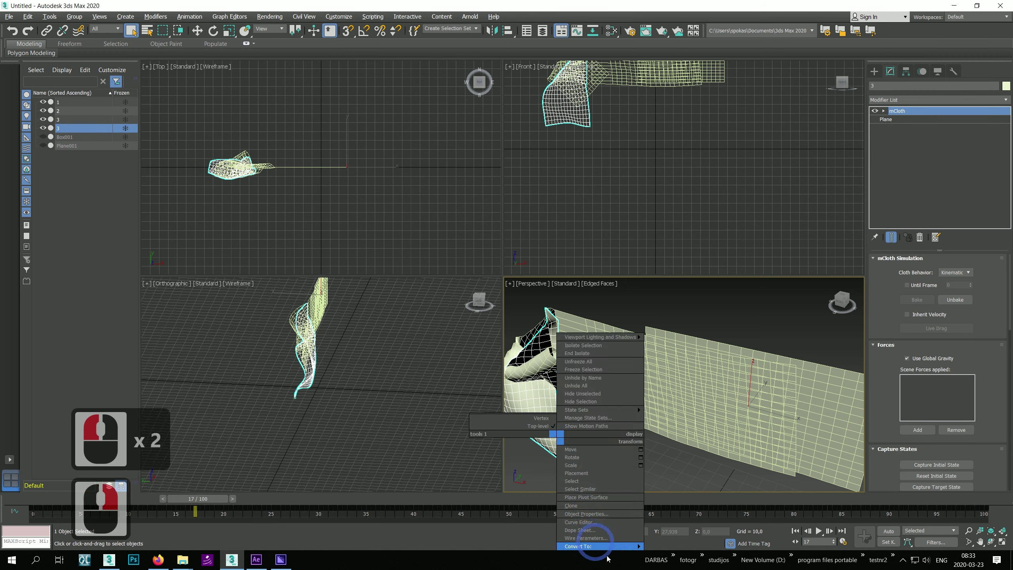
{"action": "left_click", "coordinate": [696, 553]}
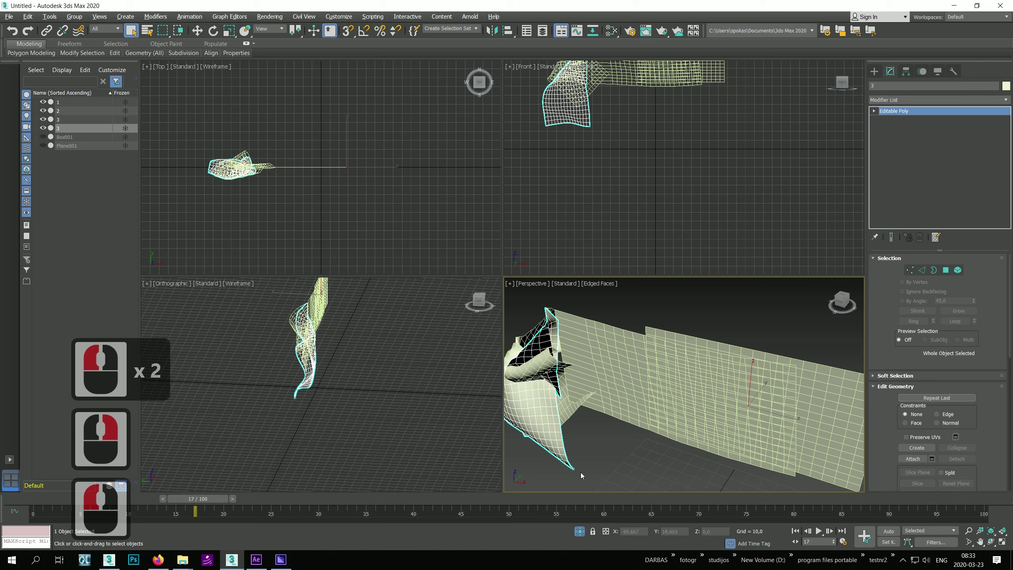
- Select the flat flag copy 1 and add a Morpher modifier to it
{"action": "left_click", "coordinate": [652, 451]}
{"action": "mouse_move", "coordinate": [655, 440]}
{"action": "middle_mouse_down", "text": "alt"}
{"action": "mouse_move", "coordinate": [677, 434]}
{"action": "mouse_move", "coordinate": [652, 433]}
{"action": "middle_mouse_up", "text": "alt"}
{"action": "left_click", "coordinate": [812, 388]}
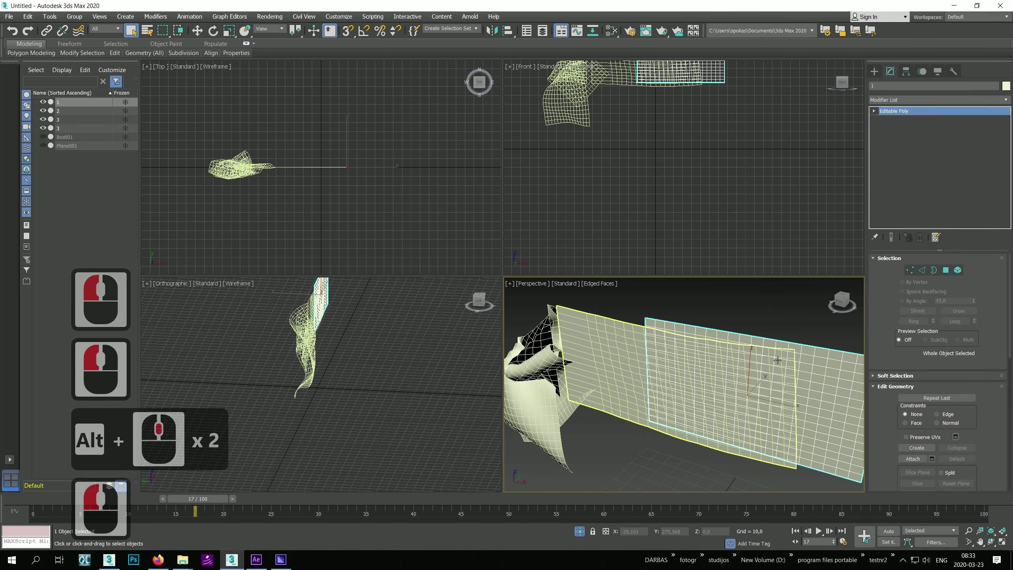
{"action": "middle_click_drag", "start_coordinate": [685, 157], "coordinate": [678, 241]}
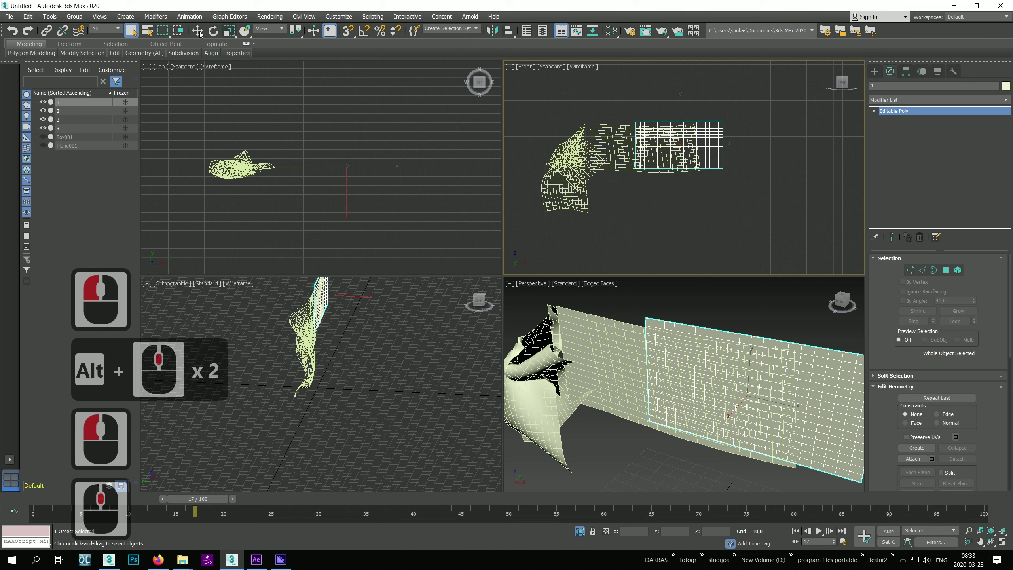
{"action": "left_click", "coordinate": [155, 17]}
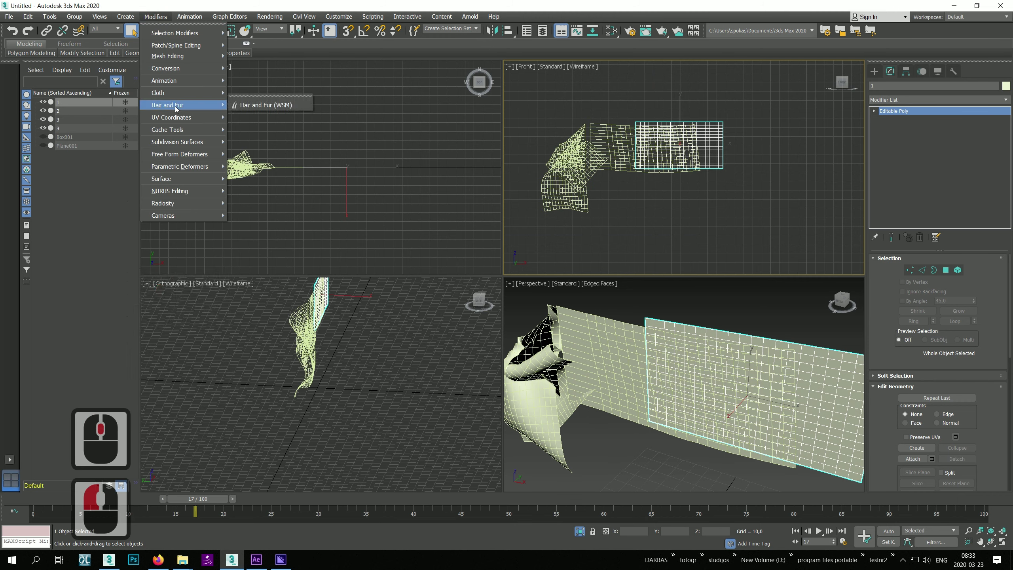
{"action": "mouse_move", "coordinate": [191, 21]}
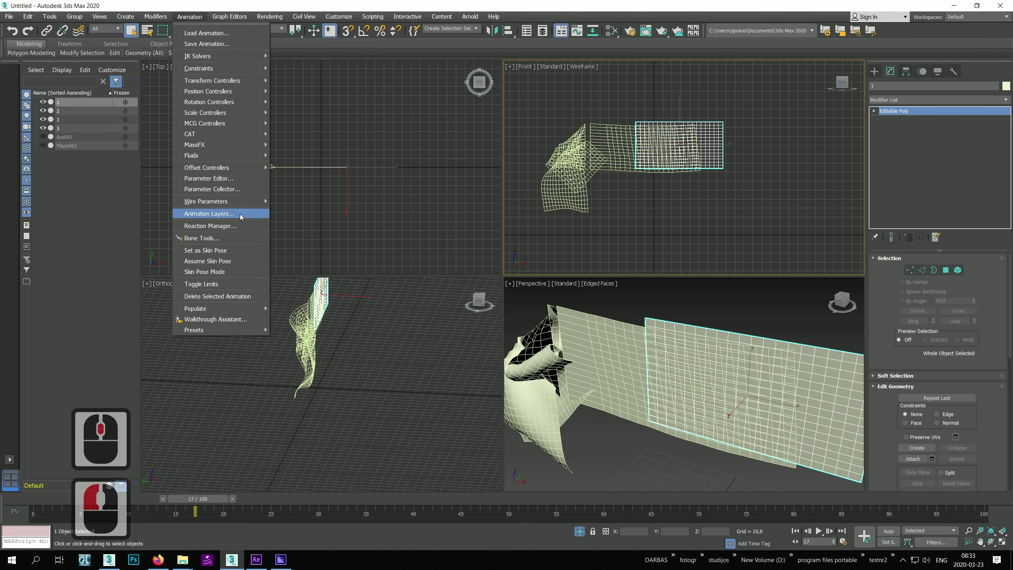
{"action": "mouse_move", "coordinate": [155, 16]}
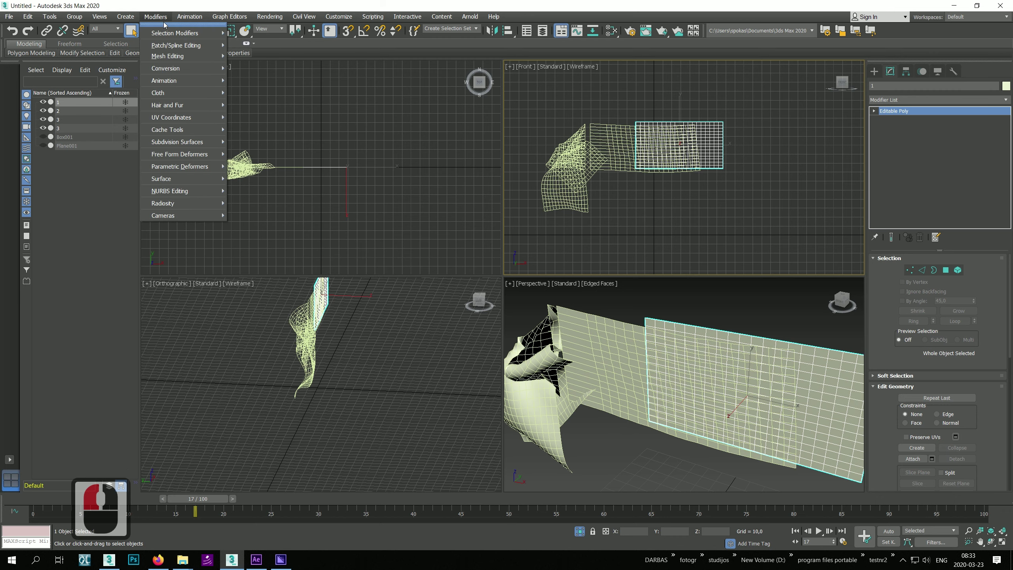
{"action": "left_click", "coordinate": [205, 82]}
{"action": "left_click", "coordinate": [281, 121]}
{"action": "left_click", "coordinate": [935, 175]}
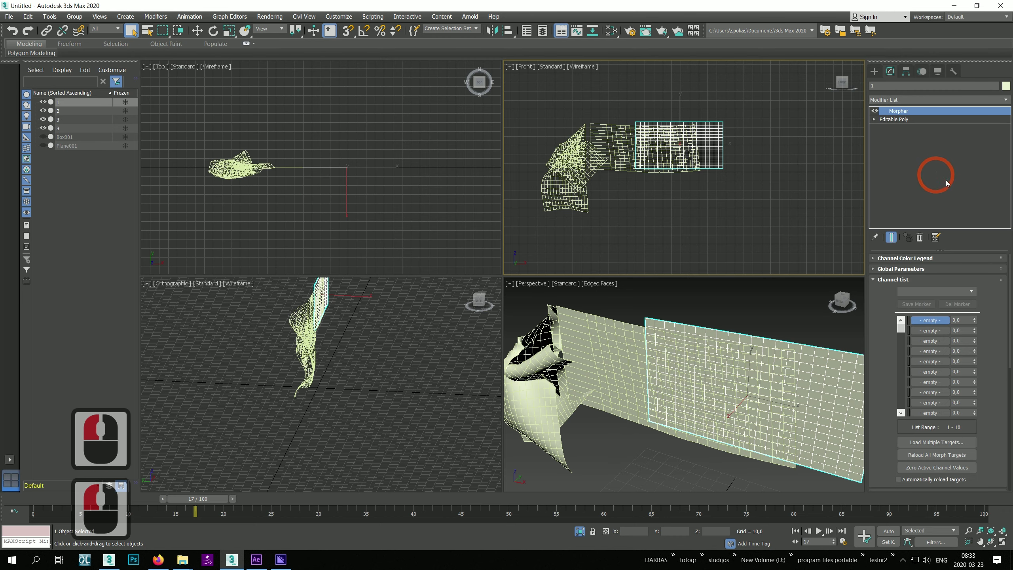
- Load flag copy 2 and both copies named 3 as multiple morph targets into the Morpher channels
{"action": "left_click", "coordinate": [936, 441]}
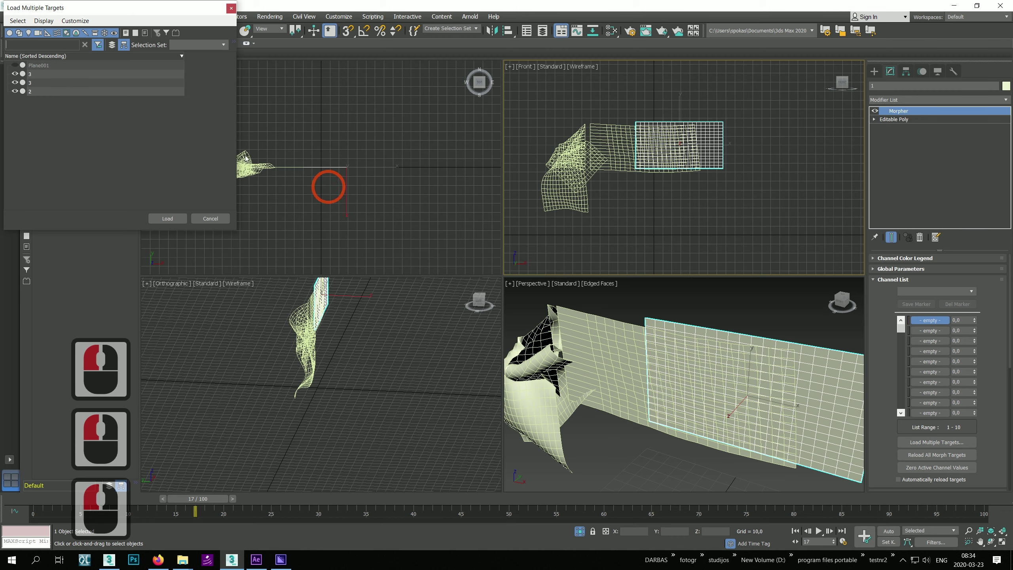
{"action": "left_click", "coordinate": [51, 75]}
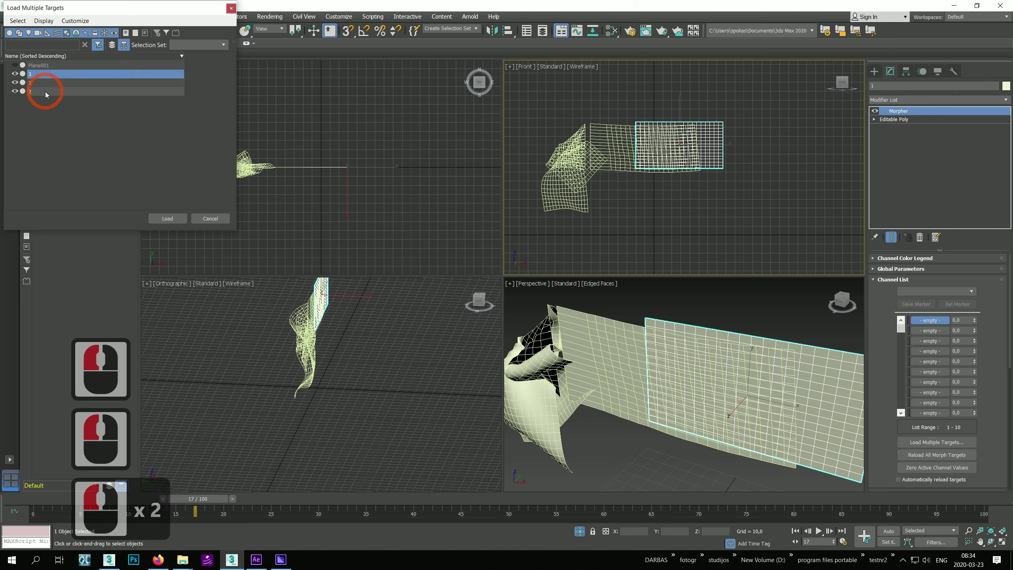
{"action": "left_click", "coordinate": [46, 94], "text": "shift"}
{"action": "left_click", "coordinate": [181, 218]}
{"action": "left_click", "coordinate": [324, 297]}
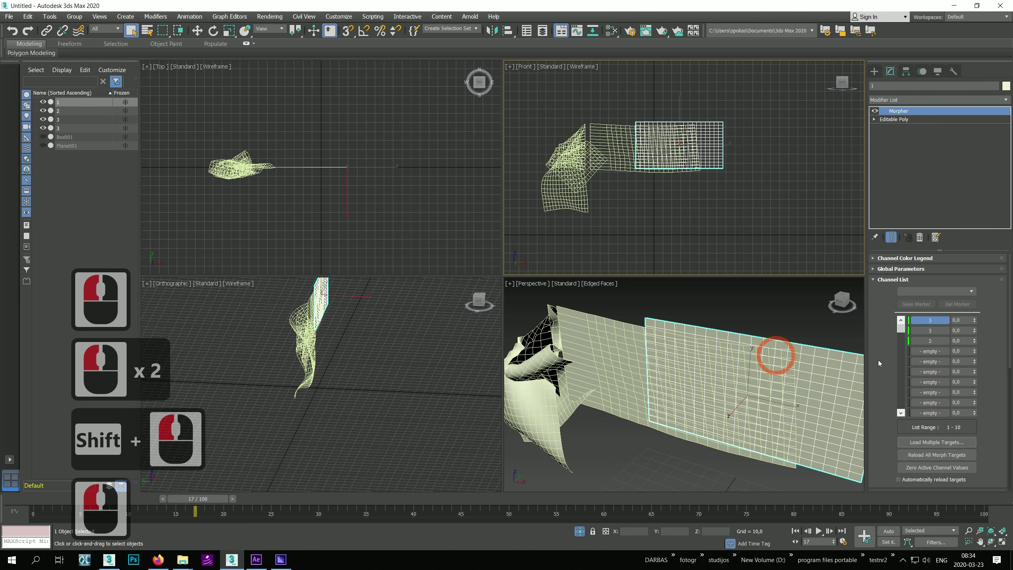
- Isolate flag copy 1 and try out its morph channels, leaving their values at 0
{"action": "key", "text": "alt+q"}
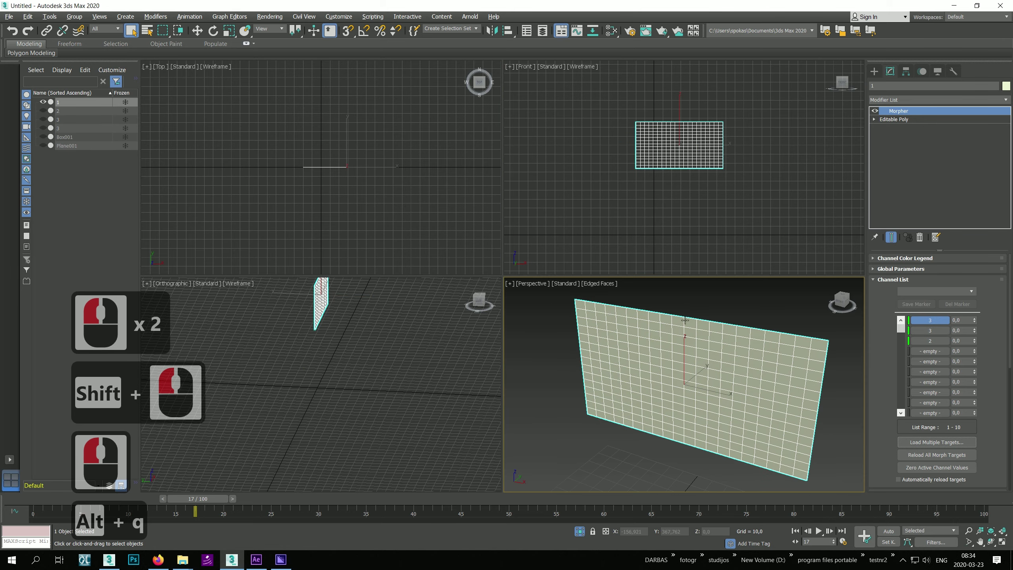
{"action": "scroll", "coordinate": [729, 370], "scroll_direction": "down", "scroll_amount": 4}
{"action": "scroll", "coordinate": [729, 370], "scroll_direction": "down", "scroll_amount": 3}
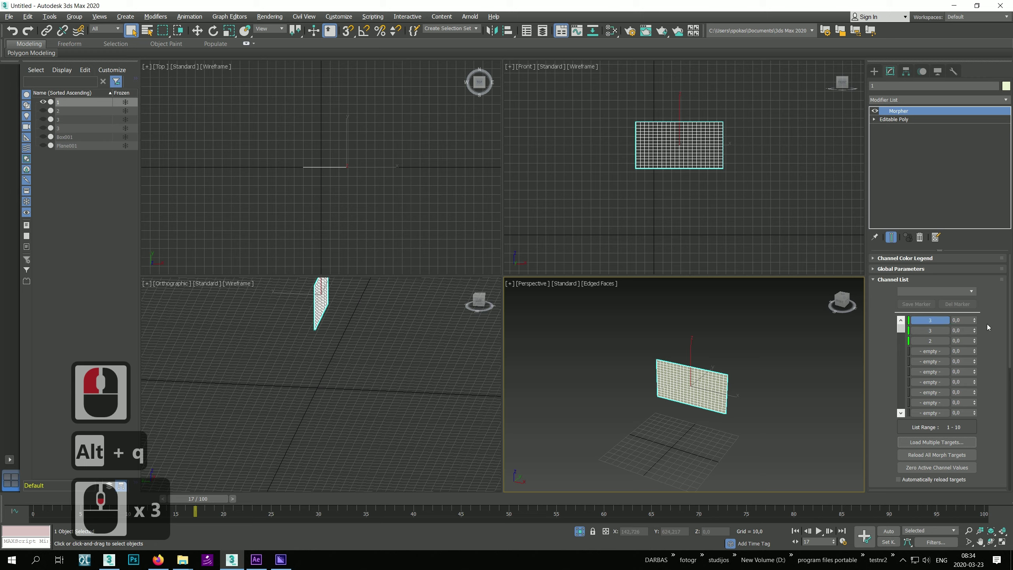
{"action": "left_click_drag", "start_coordinate": [974, 320], "coordinate": [981, 406]}
{"action": "left_click", "coordinate": [974, 339]}
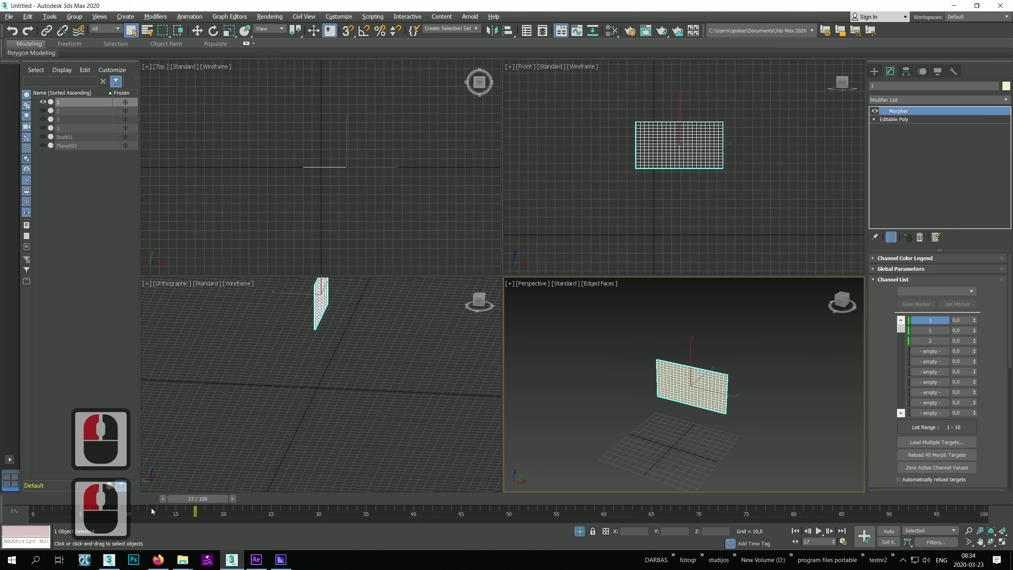
- Enable Auto Key from frame 0, move to frame 4, and set morph channel 2 to 100
{"action": "left_click_drag", "start_coordinate": [207, 498], "coordinate": [6, 494]}
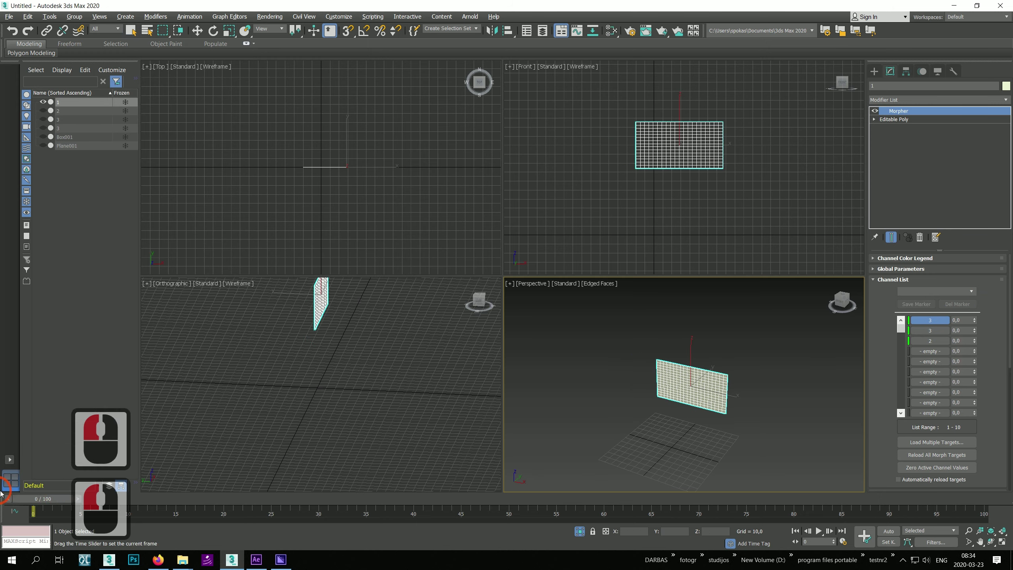
{"action": "left_click", "coordinate": [888, 531]}
{"action": "left_click", "coordinate": [864, 539]}
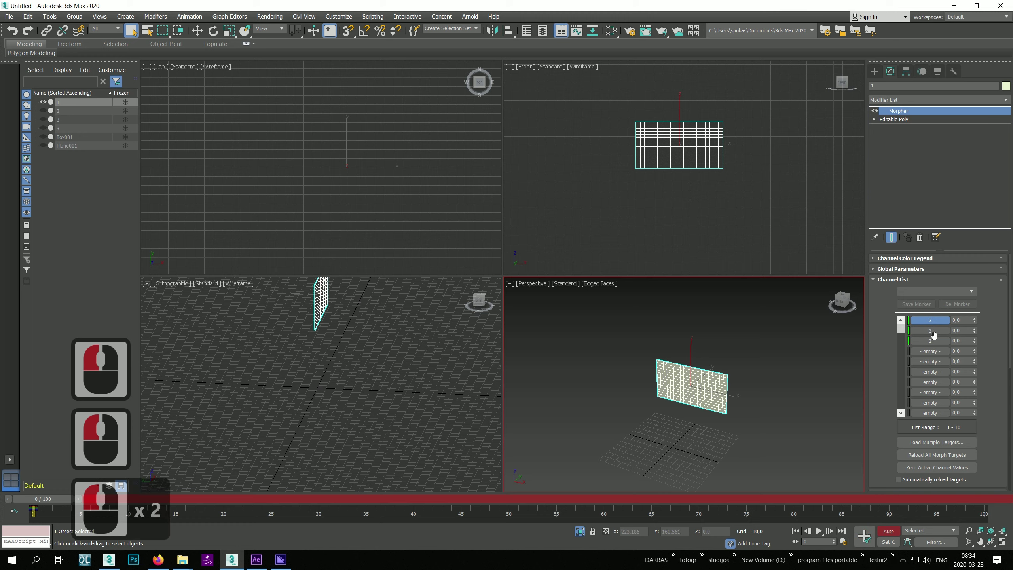
{"action": "left_click_drag", "start_coordinate": [57, 499], "coordinate": [94, 511]}
{"action": "left_click_drag", "start_coordinate": [970, 342], "coordinate": [989, 215]}
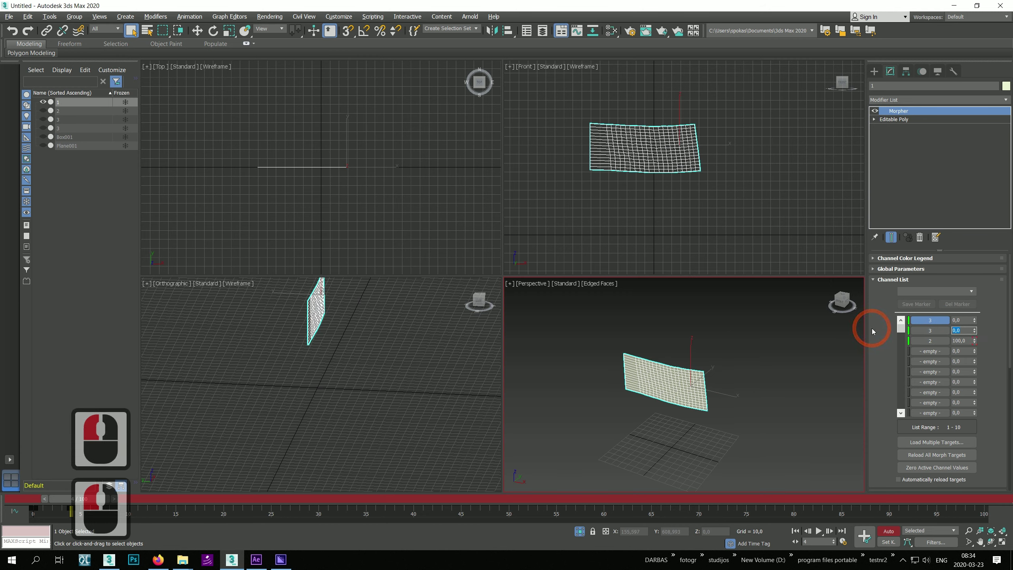
- Set both morph channels named 3 to 0 at frame 4
{"action": "type", "text": "0"}
{"action": "left_click", "coordinate": [965, 321]}
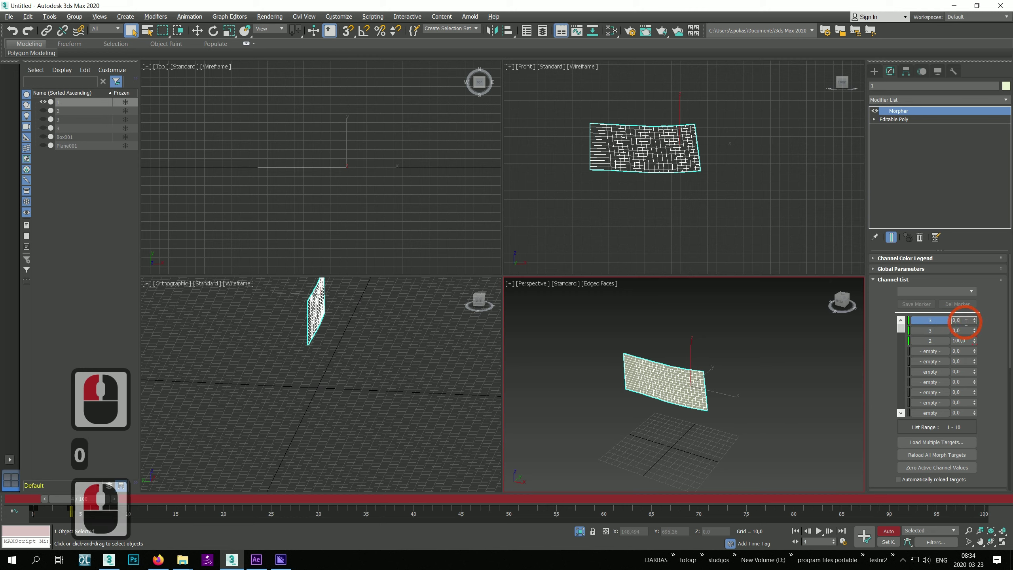
{"action": "double_click", "coordinate": [967, 321]}
{"action": "type", "text": "0"}
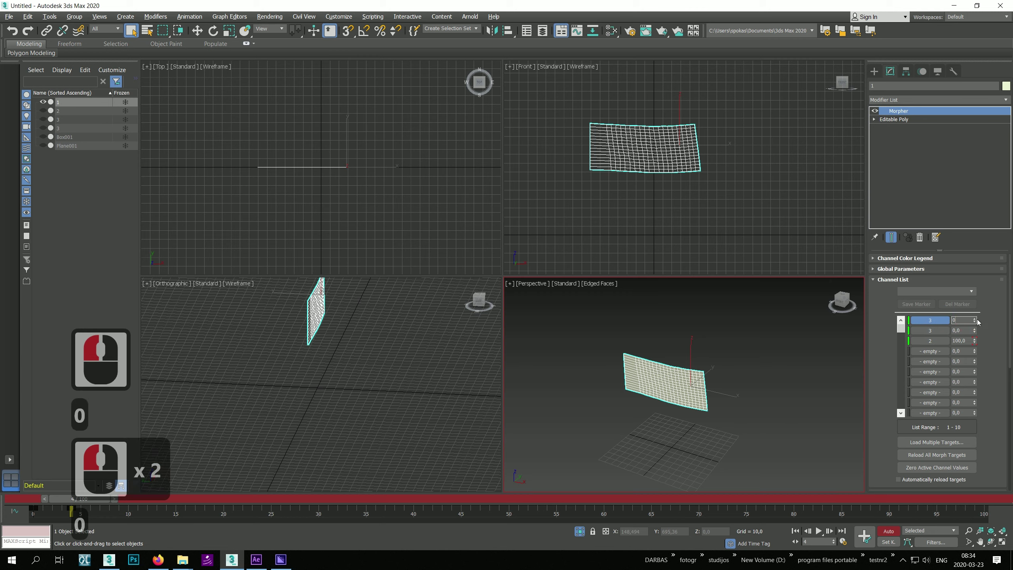
{"action": "double_click", "coordinate": [974, 322]}
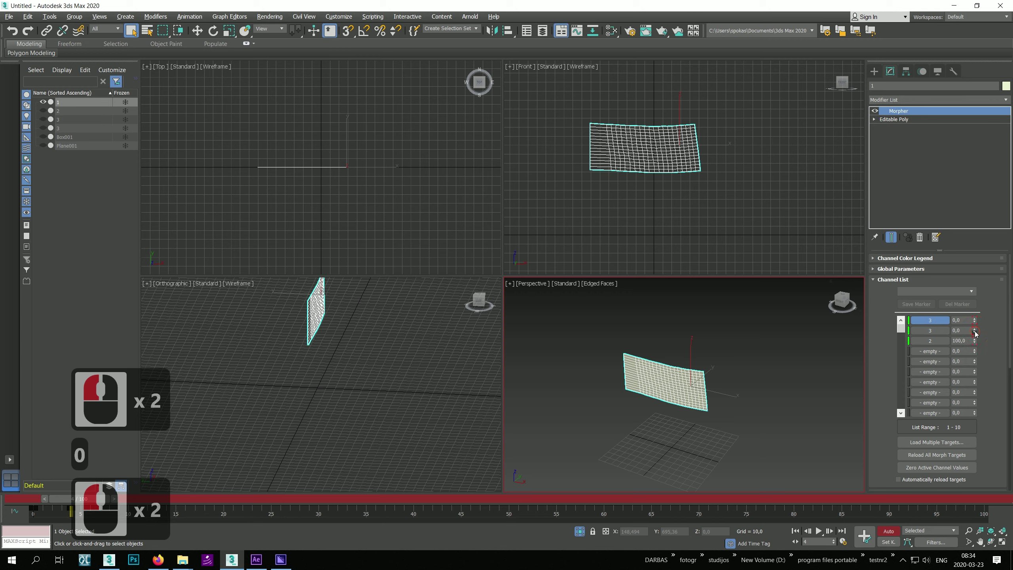
{"action": "left_click", "coordinate": [975, 331]}
{"action": "left_click", "coordinate": [975, 331]}
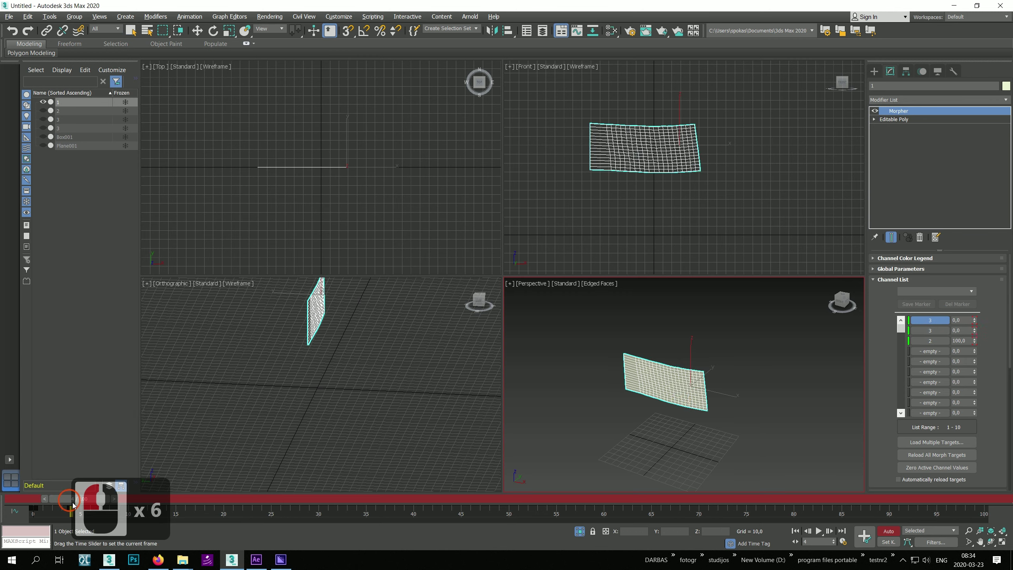
- At frame 11, set the first morph channel named 3 to 100 and channel 2 to 0
{"action": "left_click_drag", "start_coordinate": [73, 505], "coordinate": [132, 511]}
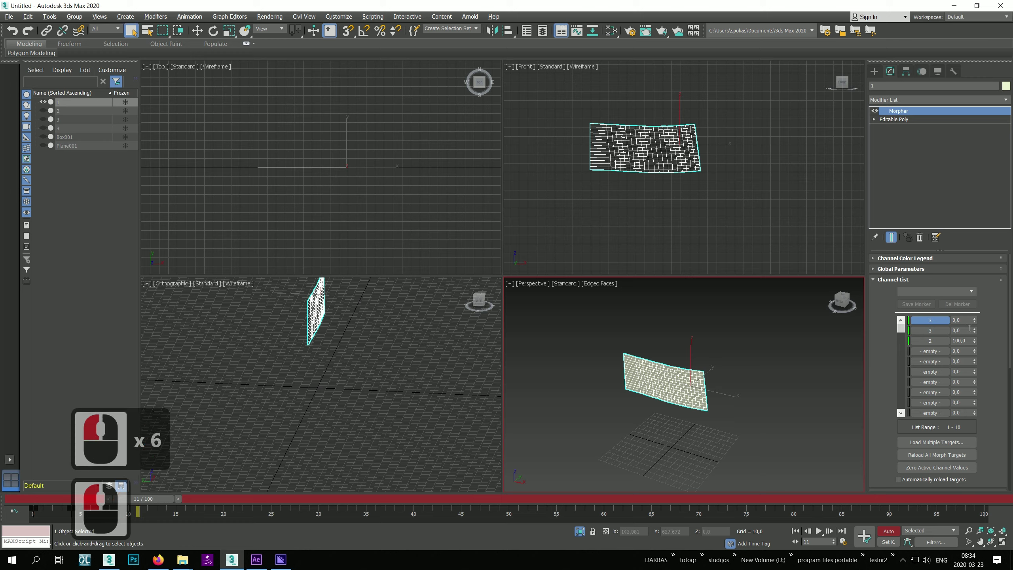
{"action": "left_click_drag", "start_coordinate": [974, 332], "coordinate": [991, 319]}
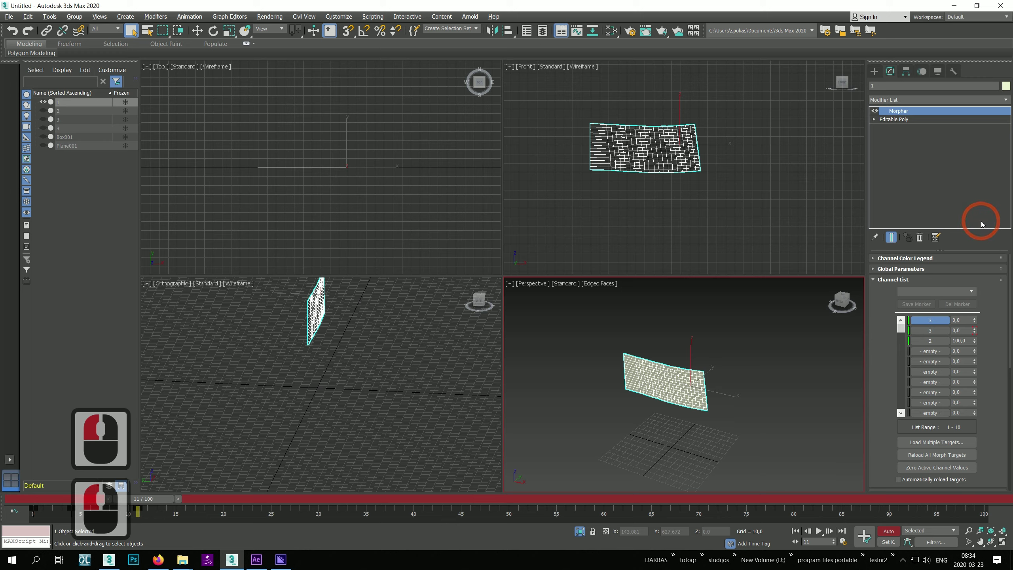
{"action": "left_click_drag", "start_coordinate": [974, 320], "coordinate": [973, 272]}
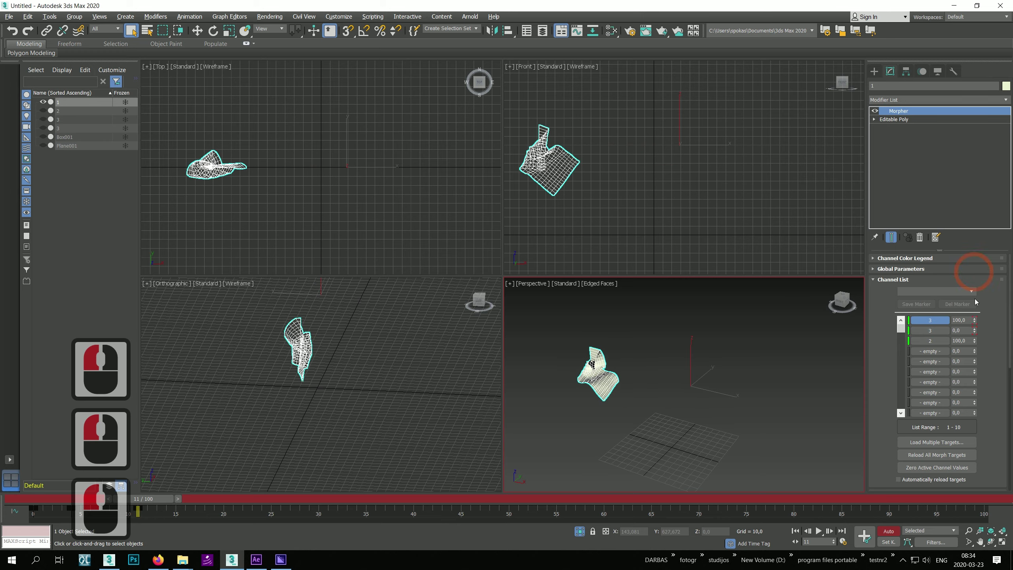
{"action": "left_click_drag", "start_coordinate": [973, 344], "coordinate": [975, 450]}
{"action": "left_click", "coordinate": [215, 531]}
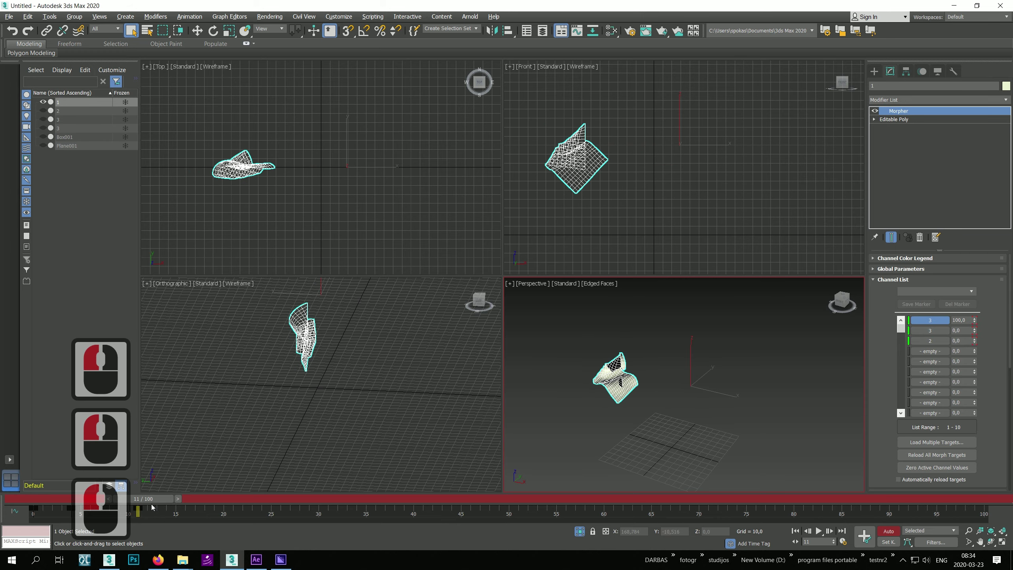
- Keep the timeline at frame 11 and reapply 0 to the second channel named 3 and to channel 2
{"action": "mouse_move", "coordinate": [150, 499]}
{"action": "left_mouse_down"}
{"action": "mouse_move", "coordinate": [120, 499]}
{"action": "mouse_move", "coordinate": [147, 504]}
{"action": "mouse_move", "coordinate": [128, 504]}
{"action": "mouse_move", "coordinate": [138, 504]}
{"action": "left_mouse_up"}
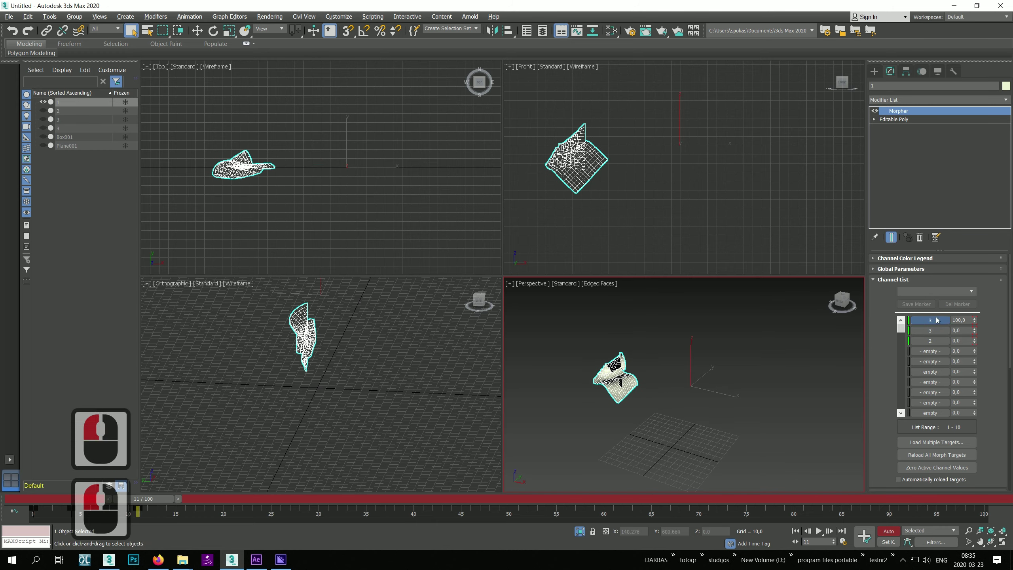
{"action": "left_click", "coordinate": [975, 332]}
{"action": "left_click", "coordinate": [975, 337]}
{"action": "left_click", "coordinate": [975, 344]}
{"action": "left_click", "coordinate": [163, 495]}
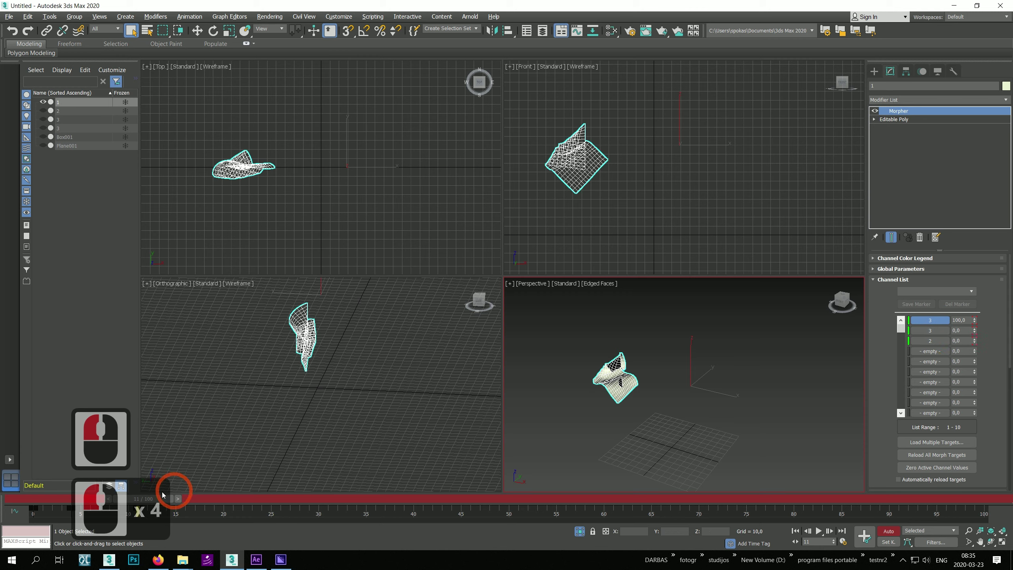
- At frame 16, set the second morph channel named 3 to 100 and the first channel named 3 to 0
{"action": "left_click_drag", "start_coordinate": [142, 500], "coordinate": [193, 506]}
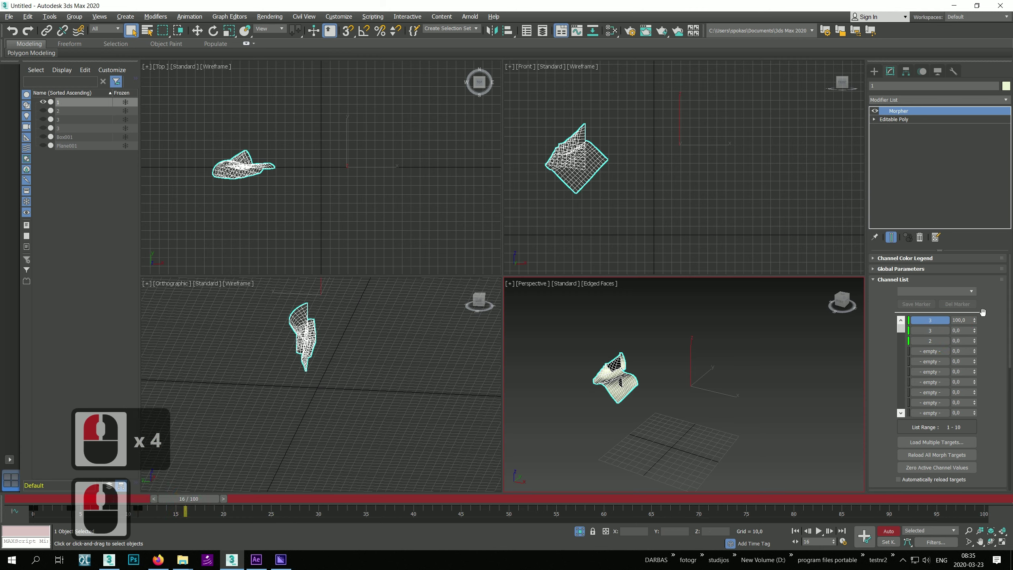
{"action": "left_click_drag", "start_coordinate": [973, 339], "coordinate": [975, 245]}
{"action": "left_click_drag", "start_coordinate": [973, 322], "coordinate": [977, 417]}
{"action": "left_click", "coordinate": [444, 542]}
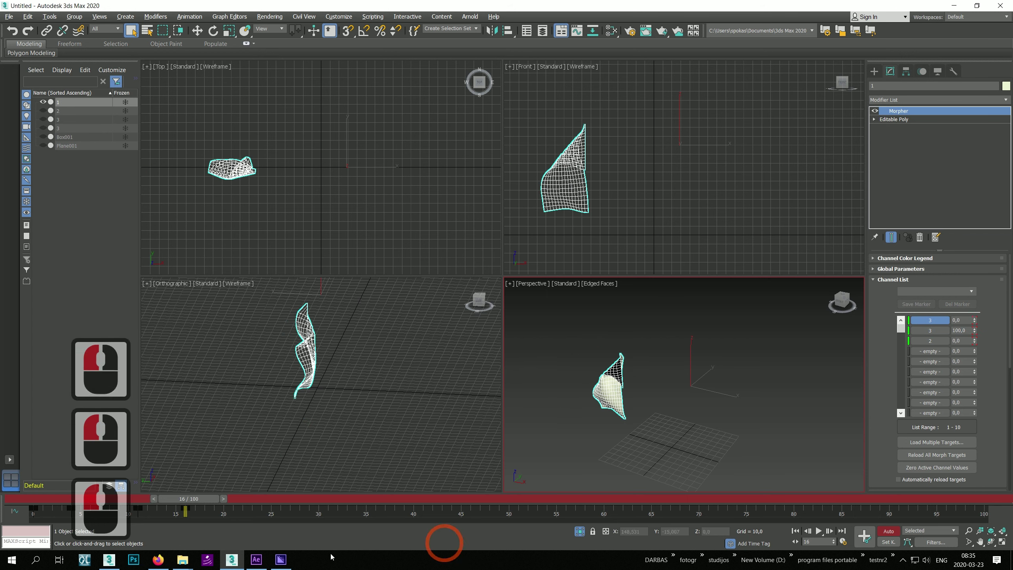
{"action": "left_click_drag", "start_coordinate": [195, 504], "coordinate": [205, 558]}
{"action": "left_click", "coordinate": [131, 30]}
- Start an FBX export of the flag into the export folder and enter morph as the file name
{"action": "left_click", "coordinate": [9, 17]}
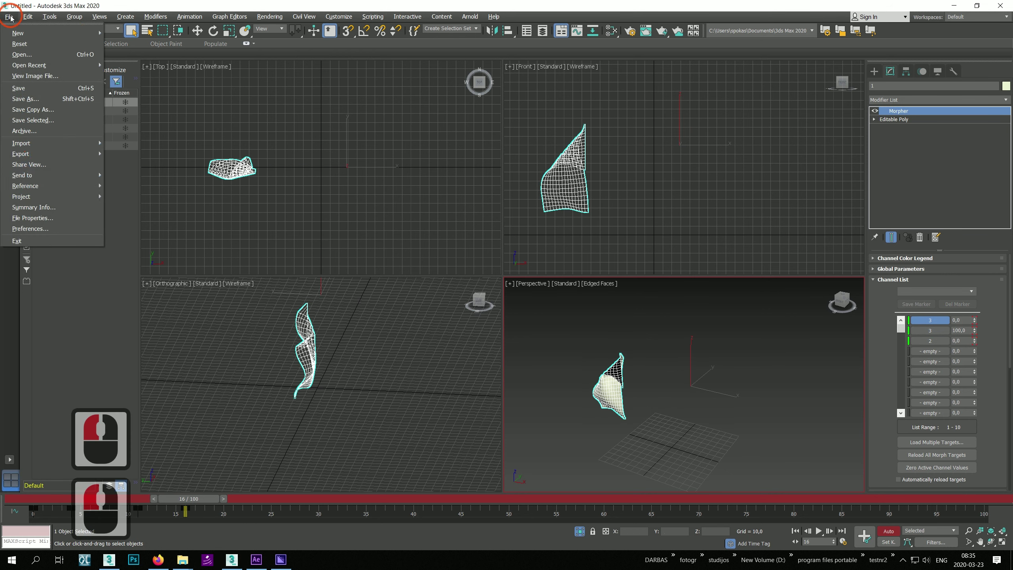
{"action": "mouse_move", "coordinate": [74, 154]}
{"action": "left_click", "coordinate": [134, 163]}
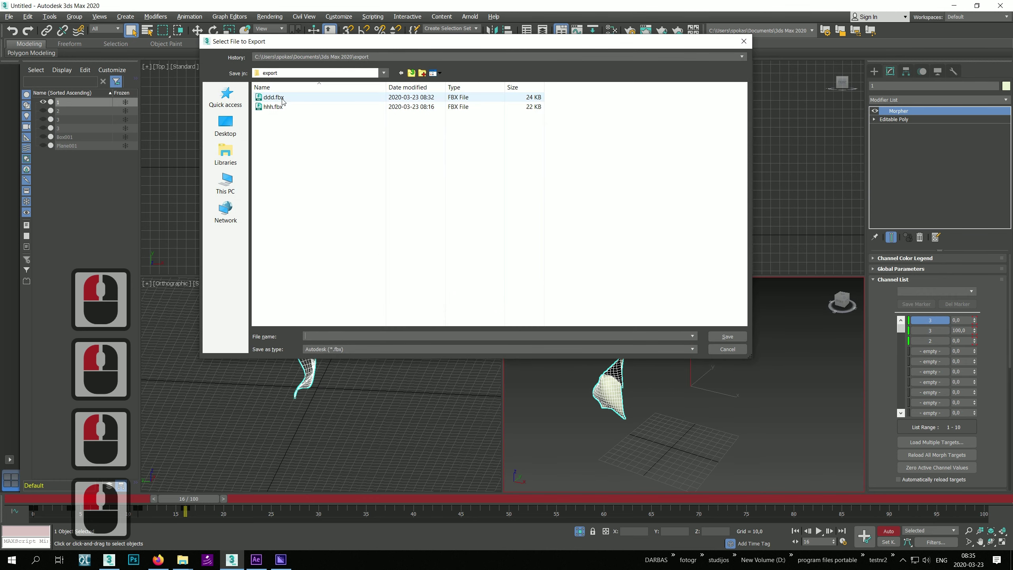
{"action": "left_click", "coordinate": [315, 286]}
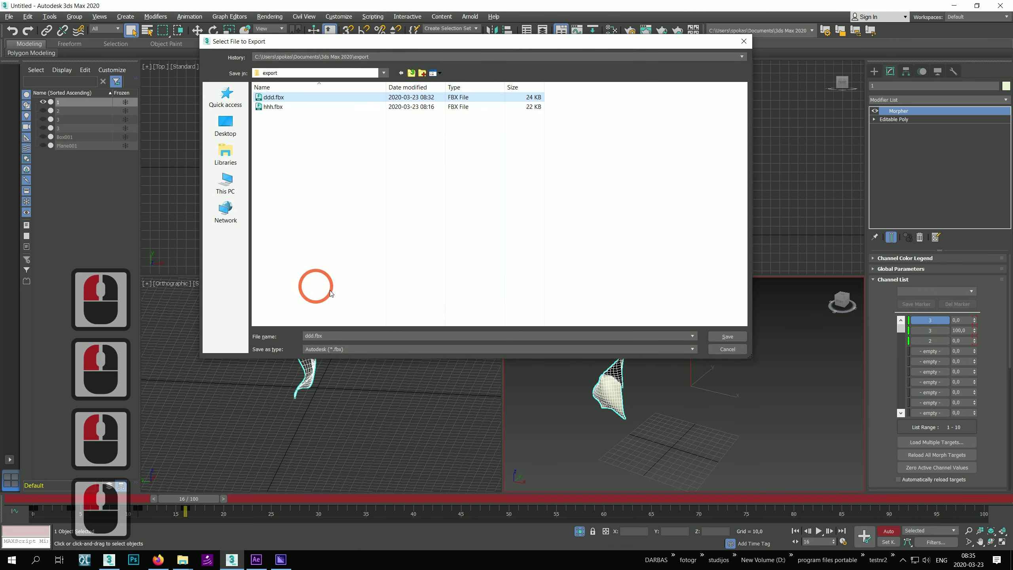
{"action": "double_click", "coordinate": [337, 338]}
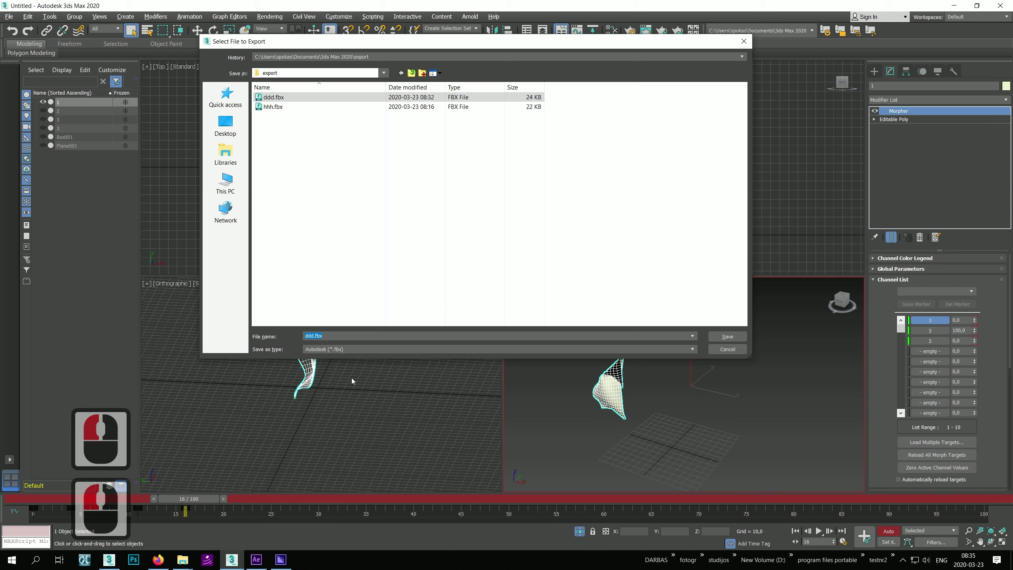
{"action": "type", "text": "morph"}
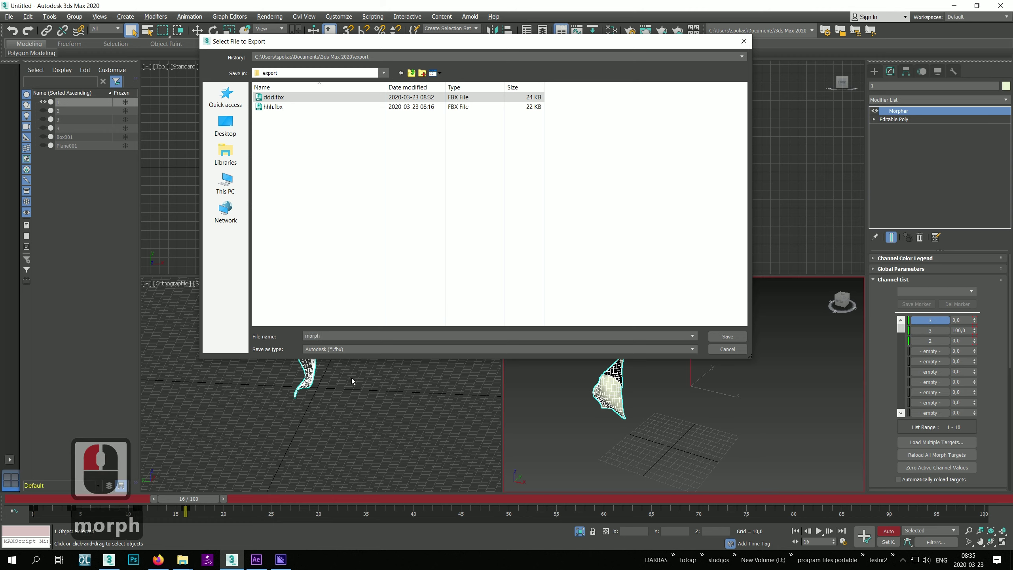
- Rename the existing hhh.fbx in the export folder as morph_f.fbx
{"action": "left_click", "coordinate": [263, 99]}
{"action": "left_click", "coordinate": [273, 107]}
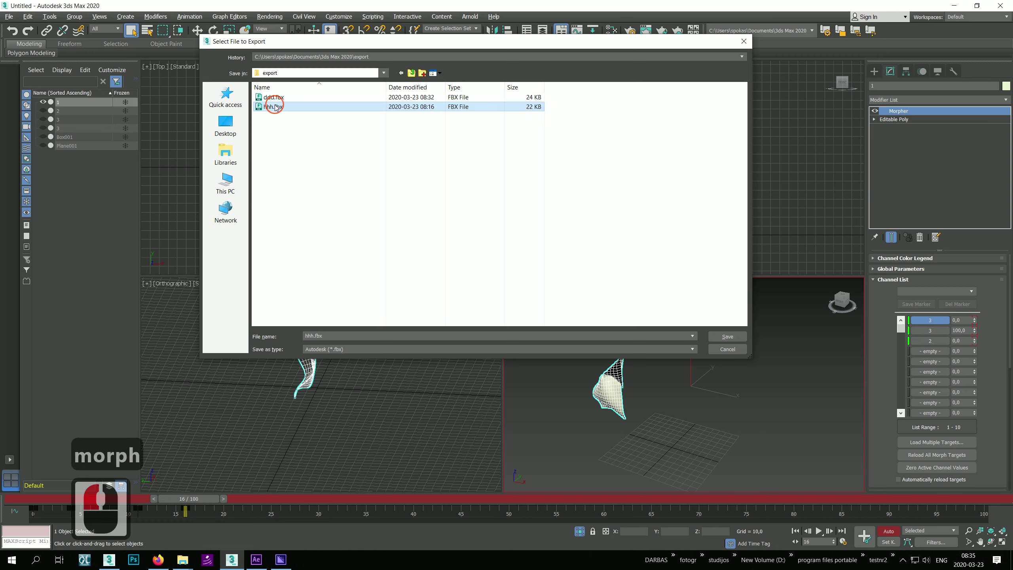
{"action": "left_click", "coordinate": [272, 108]}
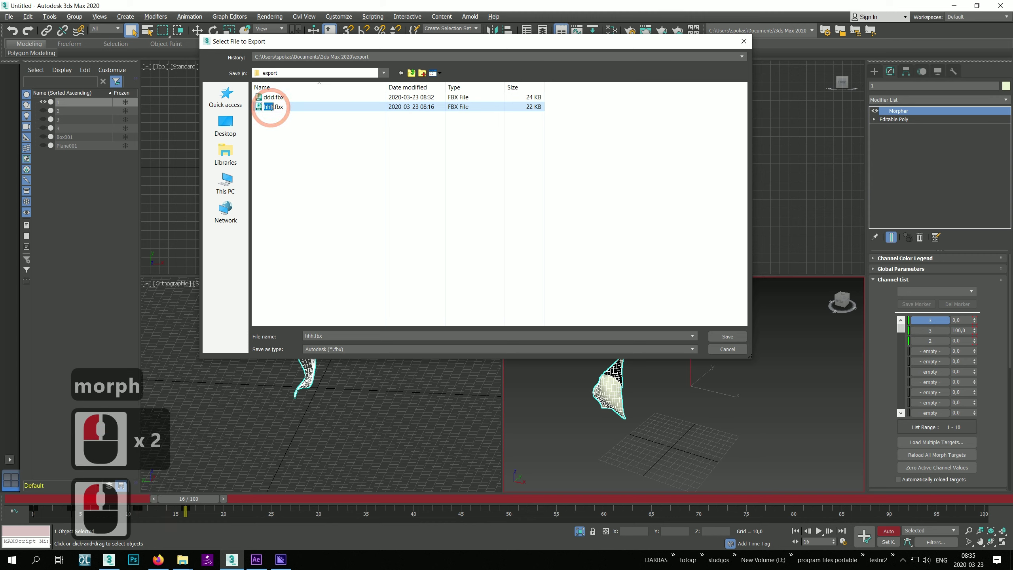
{"action": "type", "text": "m"}
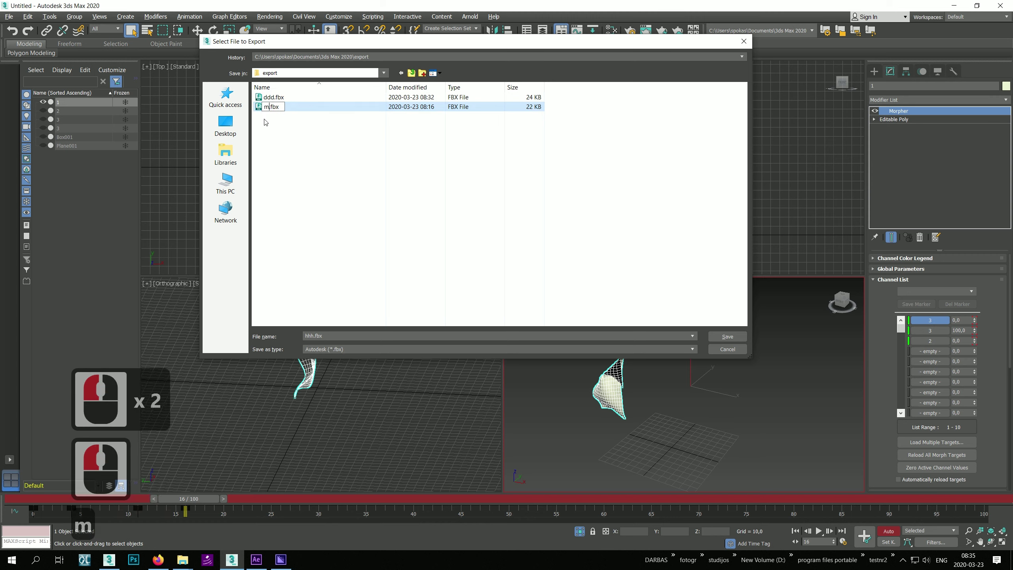
{"action": "type", "text": "orph"}
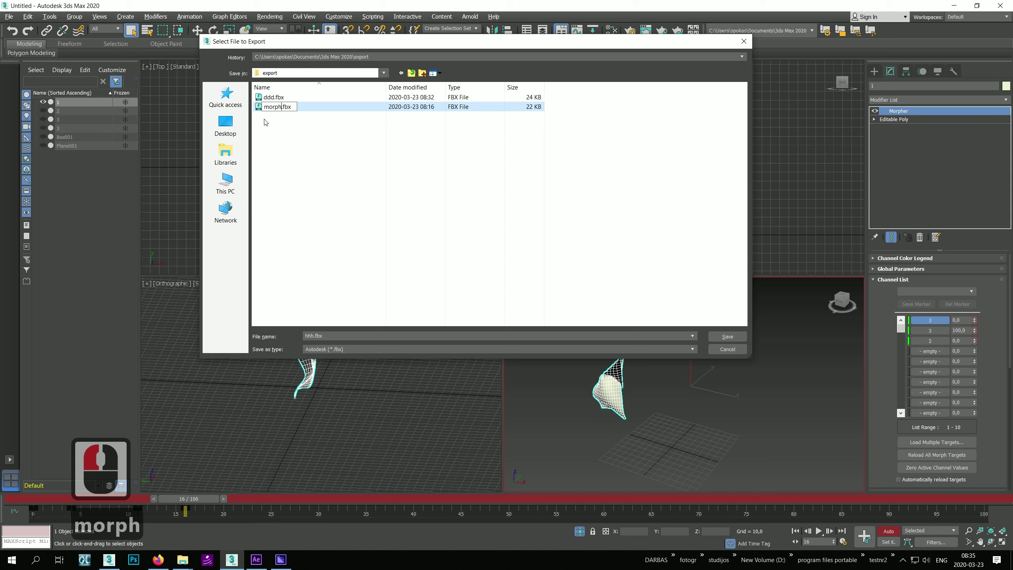
{"action": "type", "text": "_"}
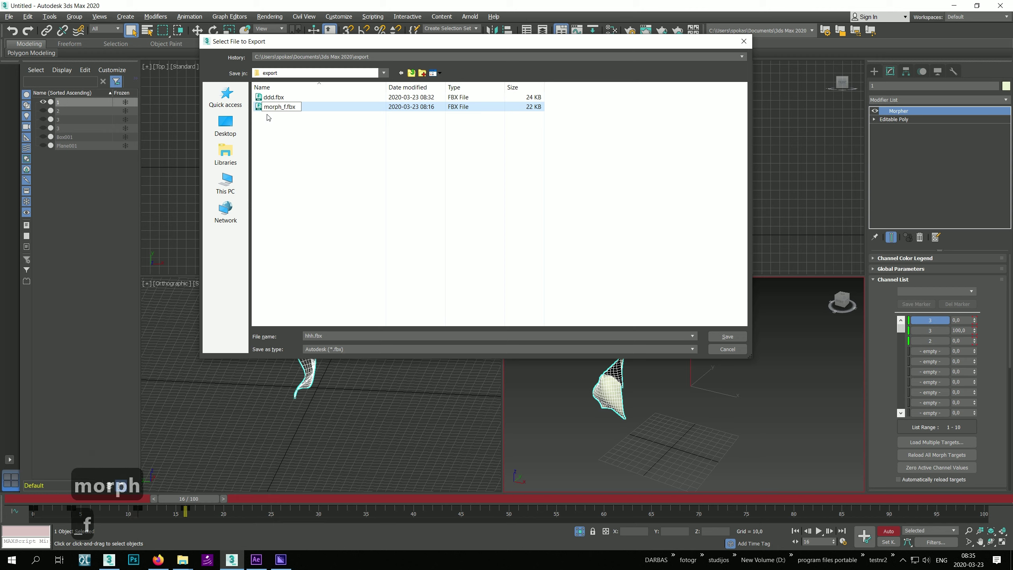
{"action": "type", "text": "f"}
- Rename the existing ddd.fbx in the export folder as baked.fbx
{"action": "left_click", "coordinate": [272, 98]}
{"action": "left_click", "coordinate": [272, 99]}
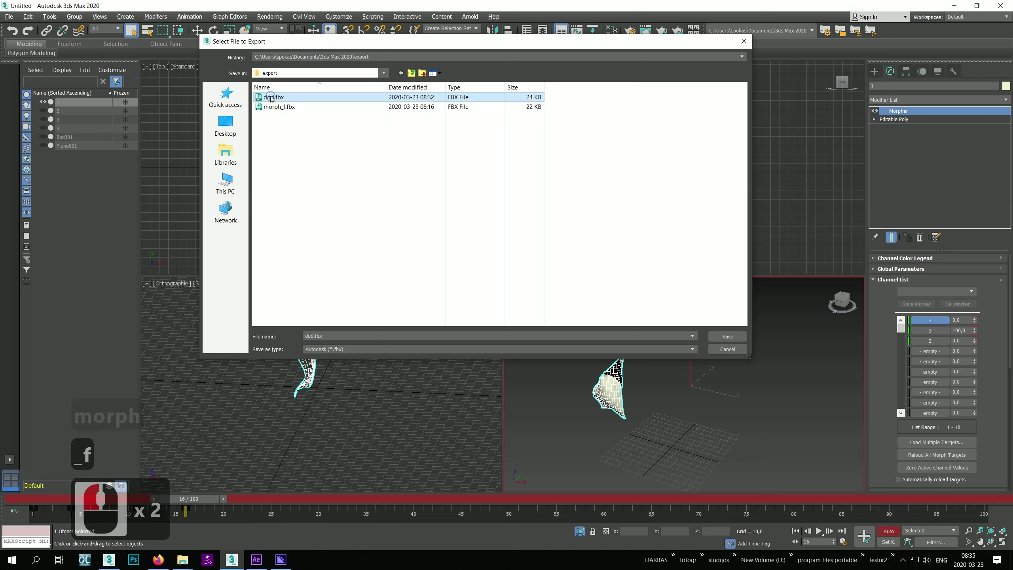
{"action": "right_click", "coordinate": [277, 103]}
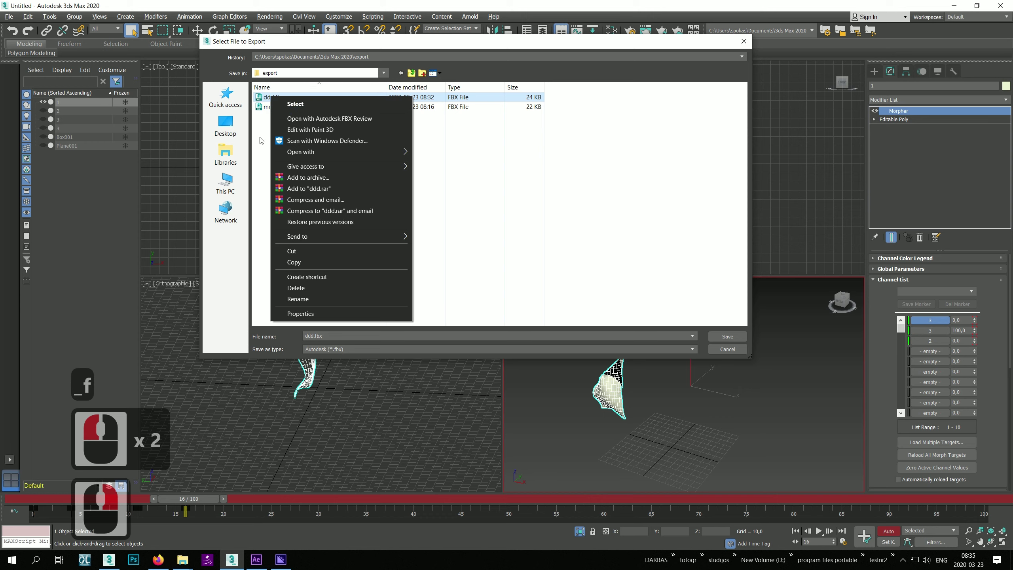
{"action": "left_click", "coordinate": [272, 98]}
{"action": "left_click", "coordinate": [273, 98]}
{"action": "left_click", "coordinate": [273, 98]}
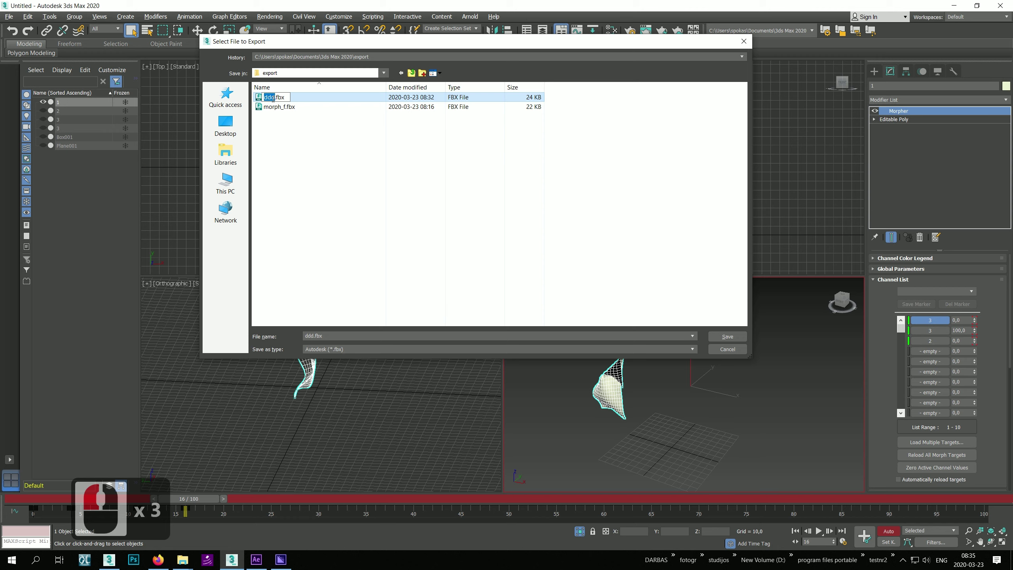
{"action": "type", "text": "bake"}
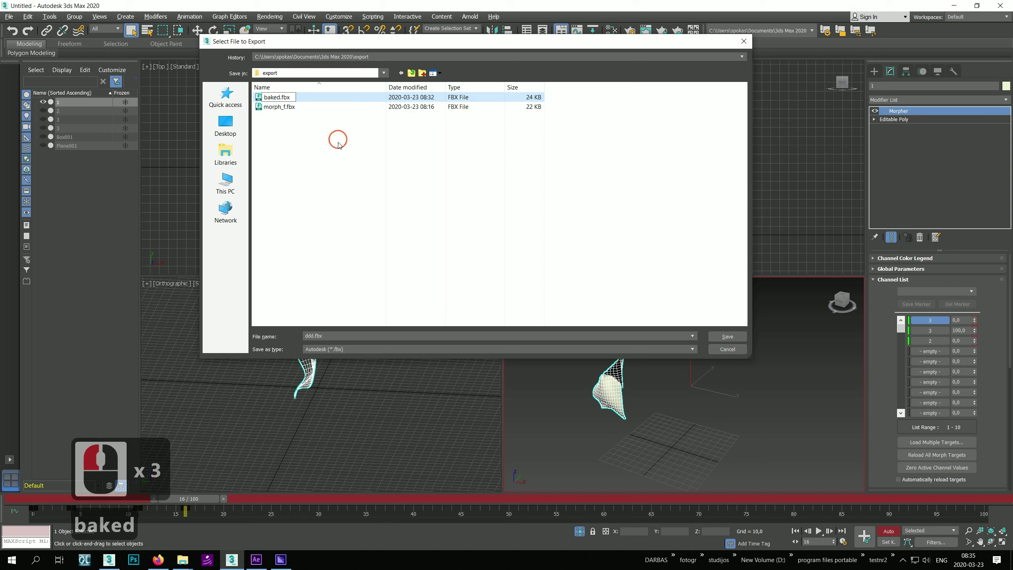
- Name the export file morph_flaf.fbx and proceed to the FBX export options
{"action": "double_click", "coordinate": [349, 344]}
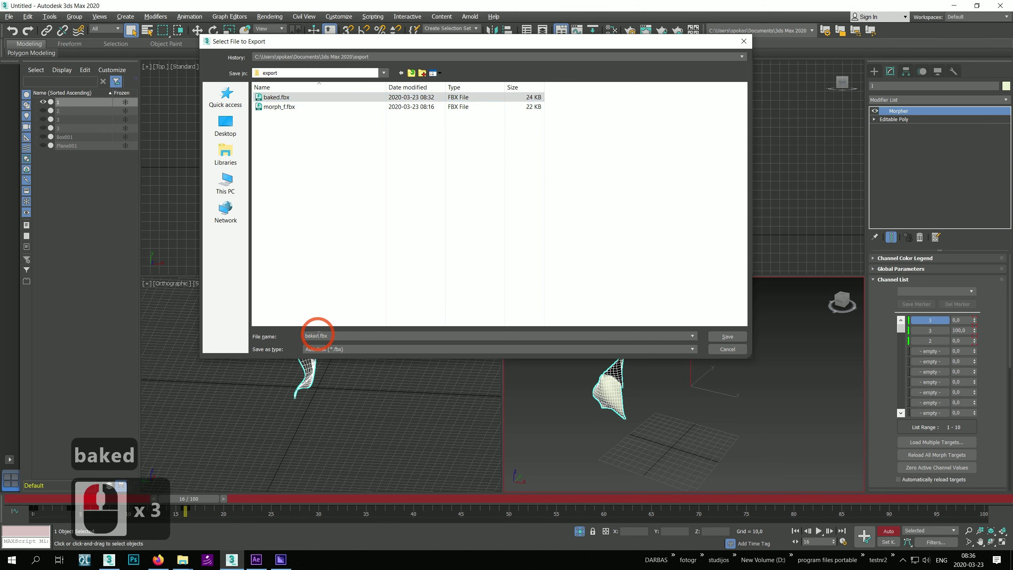
{"action": "key", "text": "Left"}
{"action": "key", "text": "Left"}
{"action": "key", "text": "Left"}
{"action": "key", "text": "Delete"}
{"action": "key", "text": "Delete"}
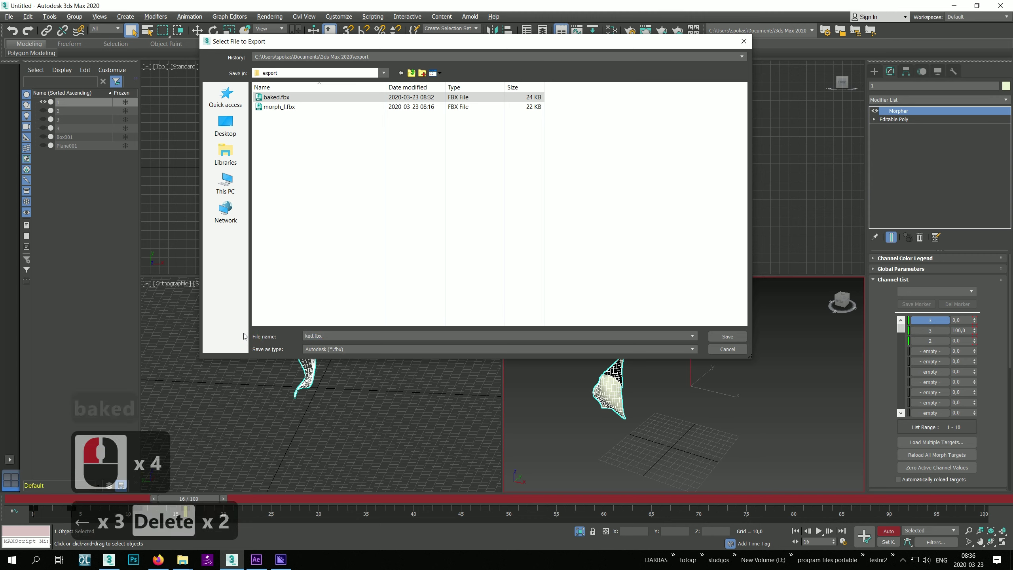
{"action": "type", "text": "mor"}
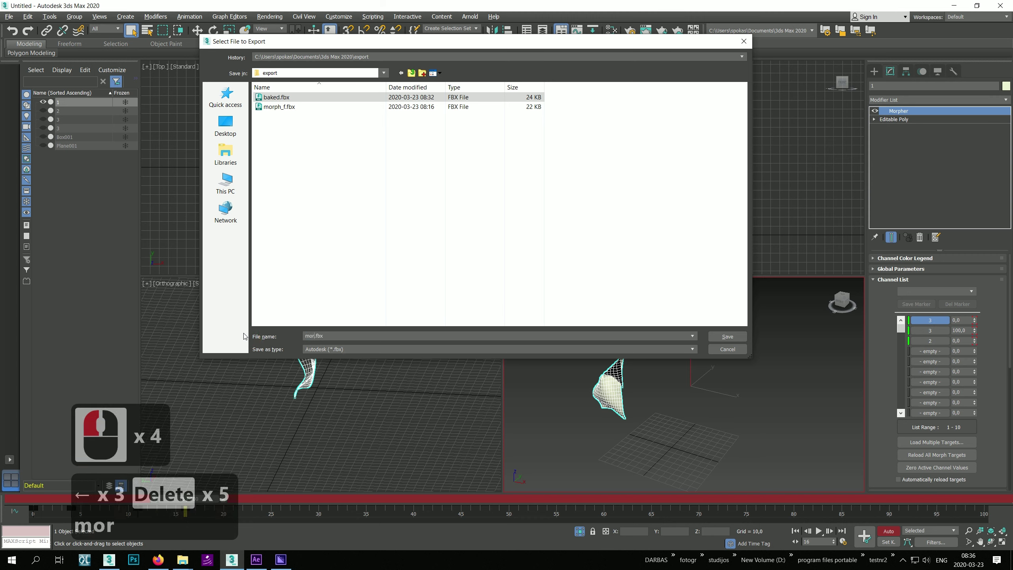
{"action": "type", "text": "ph_flaf"}
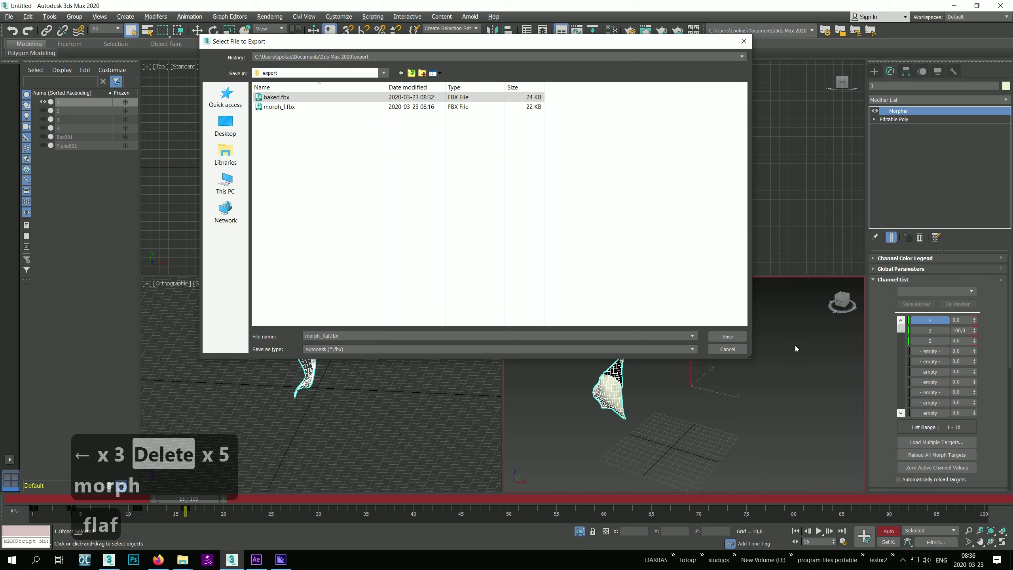
{"action": "left_click", "coordinate": [728, 336]}
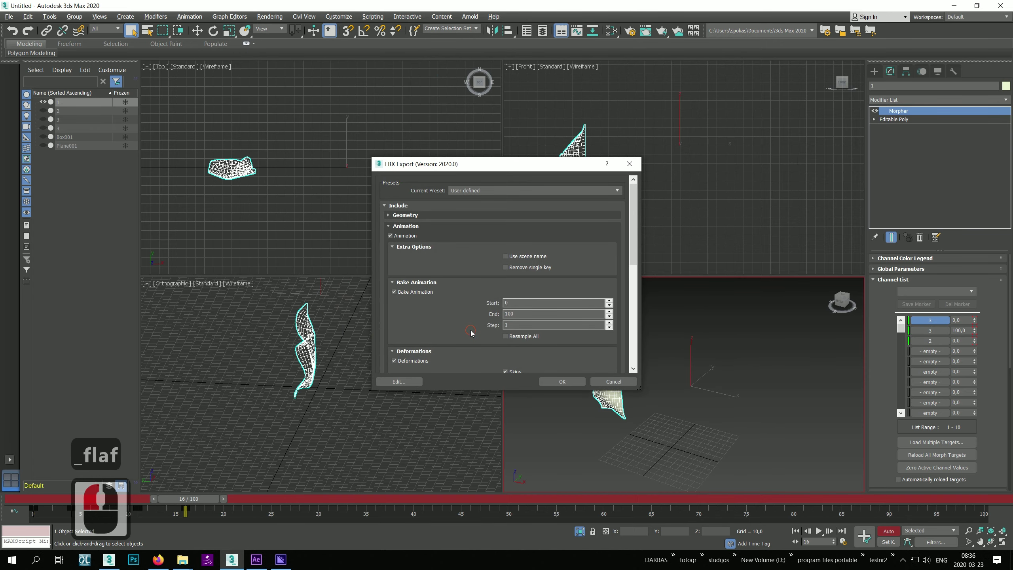
- Check that the animation's Morphs deformation option is included, and run the FBX export
{"action": "left_click", "coordinate": [468, 324]}
{"action": "left_click", "coordinate": [414, 228]}
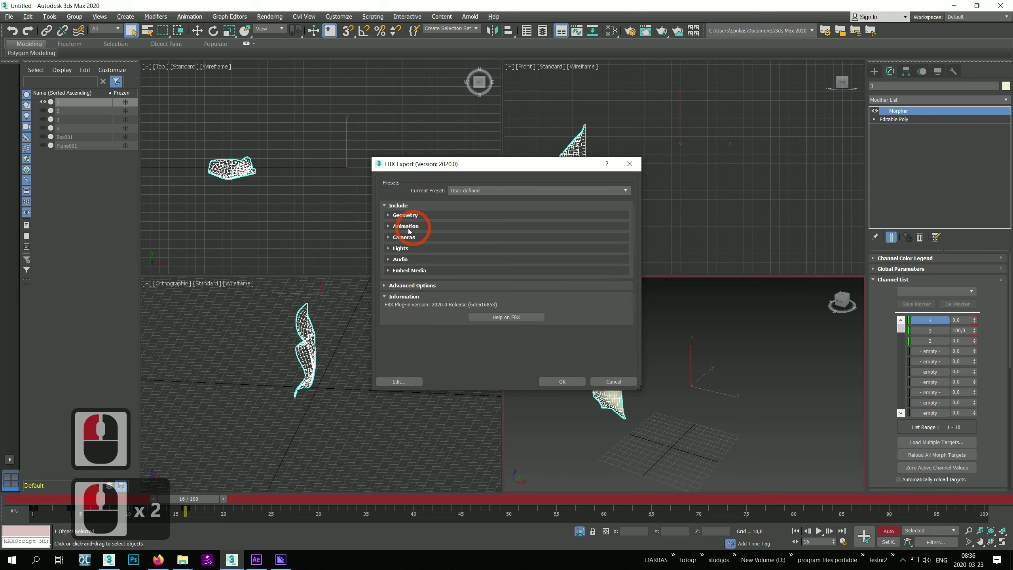
{"action": "left_click", "coordinate": [399, 231]}
{"action": "left_click", "coordinate": [390, 226]}
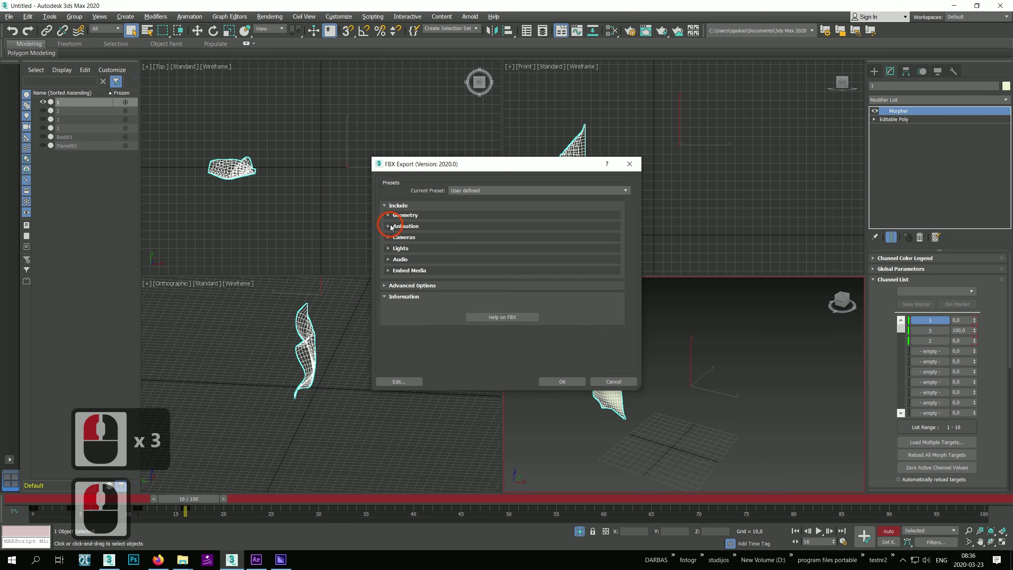
{"action": "left_click", "coordinate": [390, 226]}
{"action": "scroll", "coordinate": [455, 288], "scroll_direction": "down", "scroll_amount": 2}
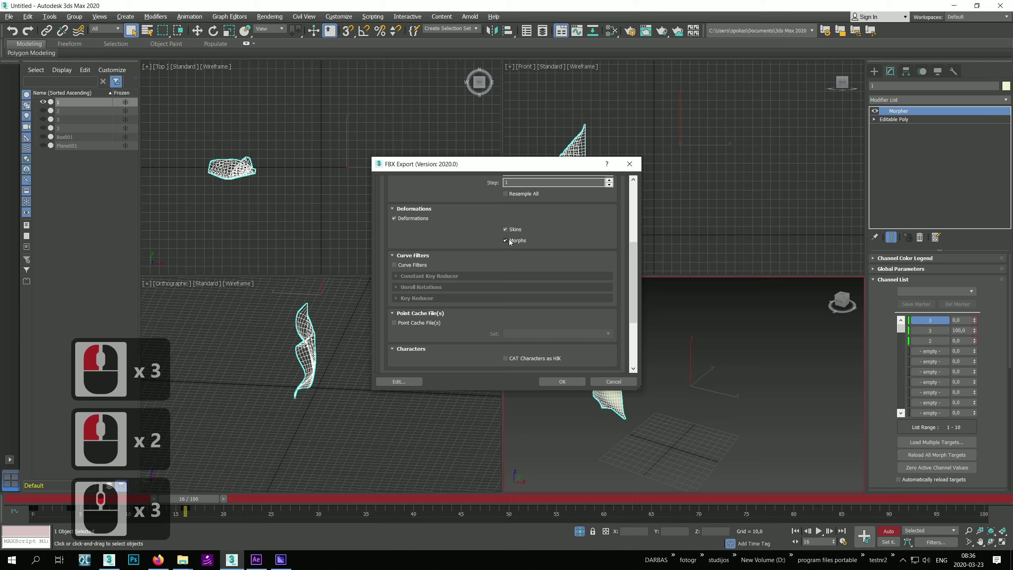
{"action": "left_click", "coordinate": [554, 383]}
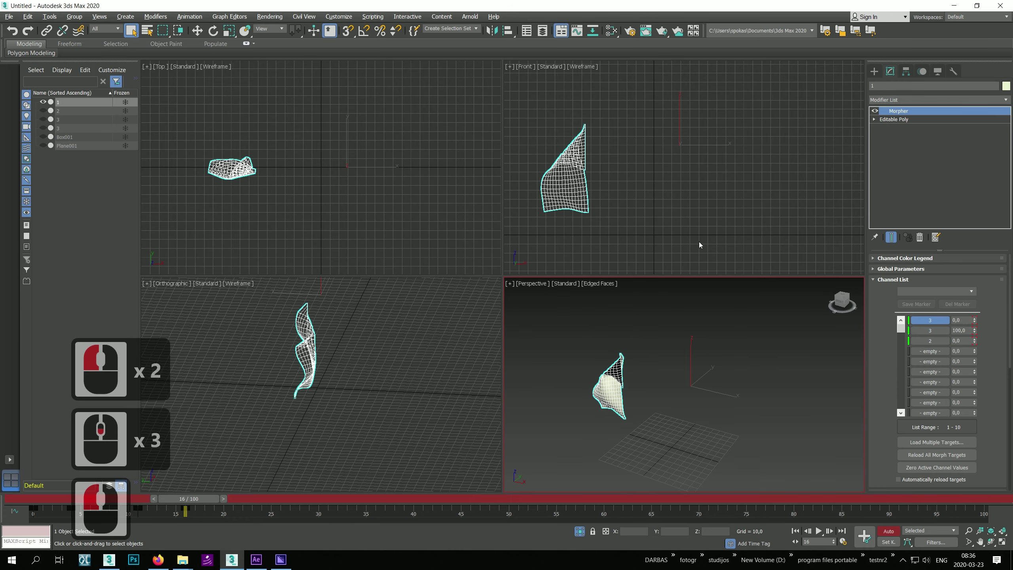
- Switch to Sketchfab, choose baked.fbx for upload, and replace the Baked model's file with morph_f.fbx
{"action": "key", "text": "alt+F9"}
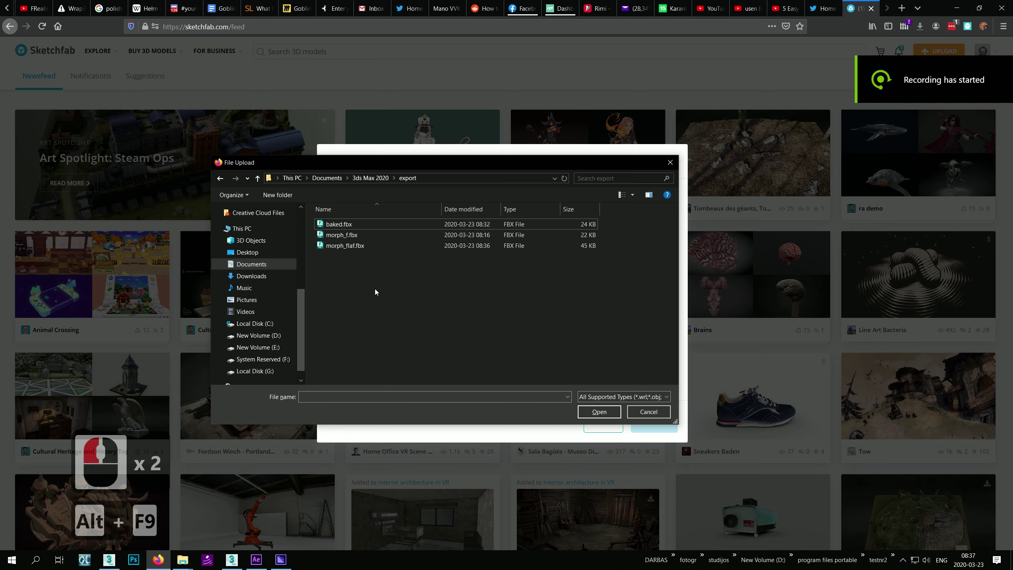
{"action": "left_click", "coordinate": [331, 224]}
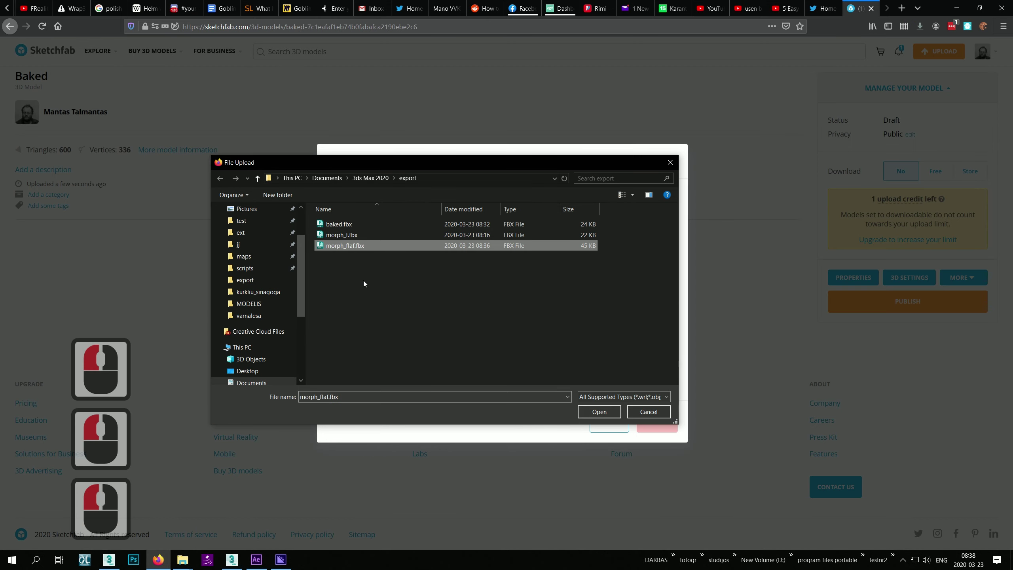
{"action": "left_click", "coordinate": [384, 236]}
{"action": "left_click", "coordinate": [591, 411]}
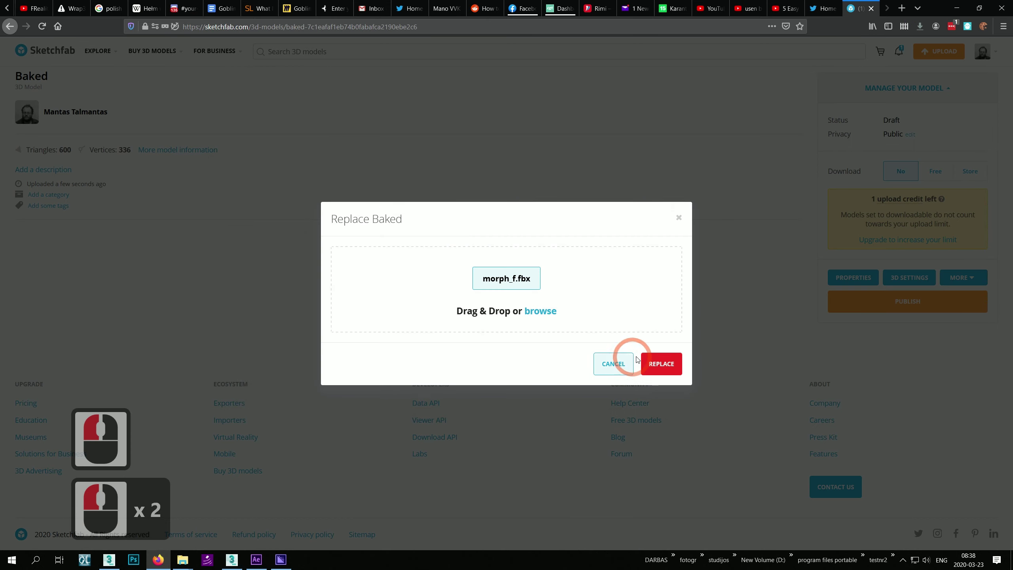
{"action": "left_click", "coordinate": [661, 363]}
{"action": "left_click", "coordinate": [735, 417]}
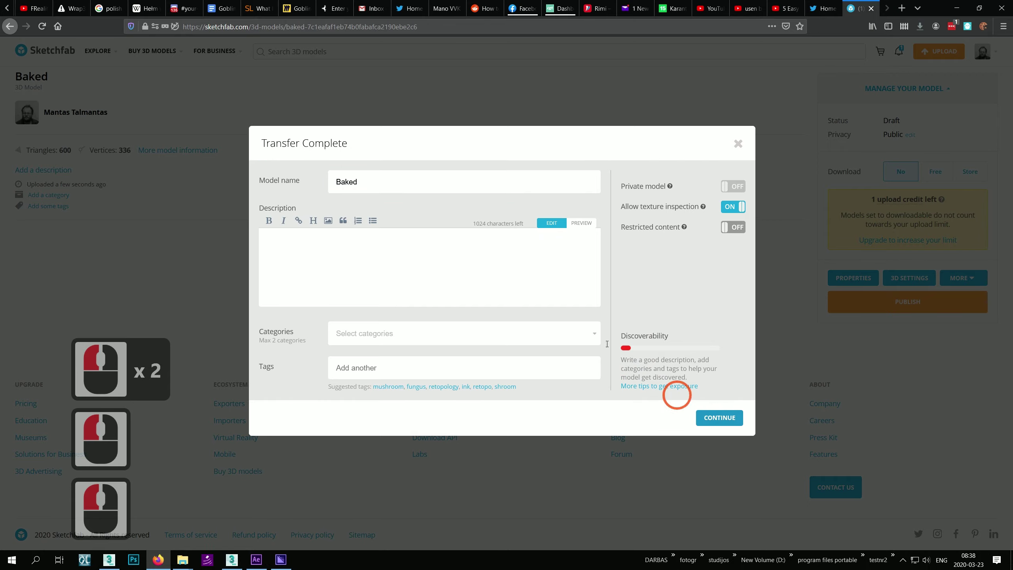
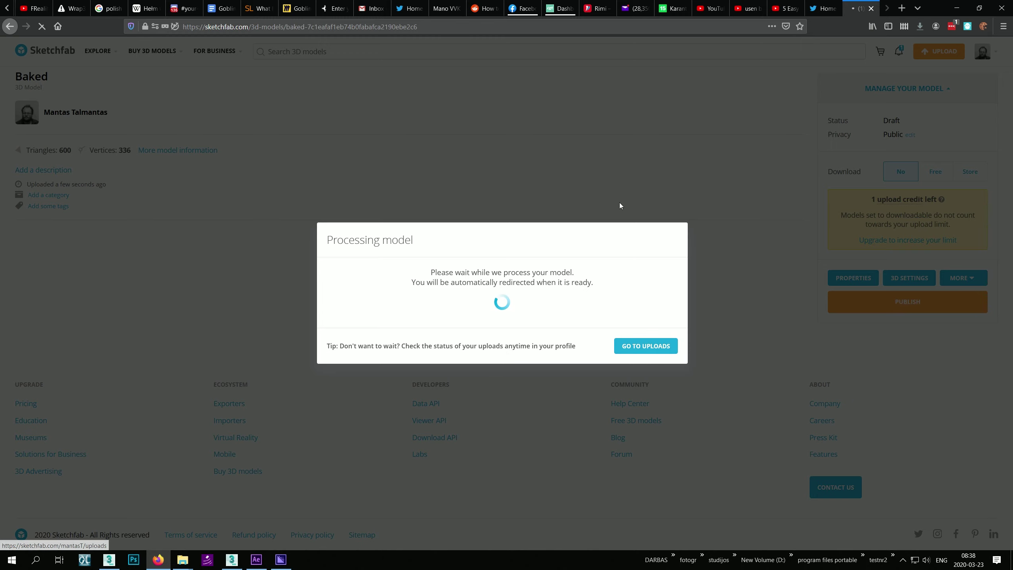
- Examine the replaced Baked model in the 3D viewer from several angles, along with its page details
{"action": "scroll", "coordinate": [402, 314], "scroll_direction": "up", "scroll_amount": 6}
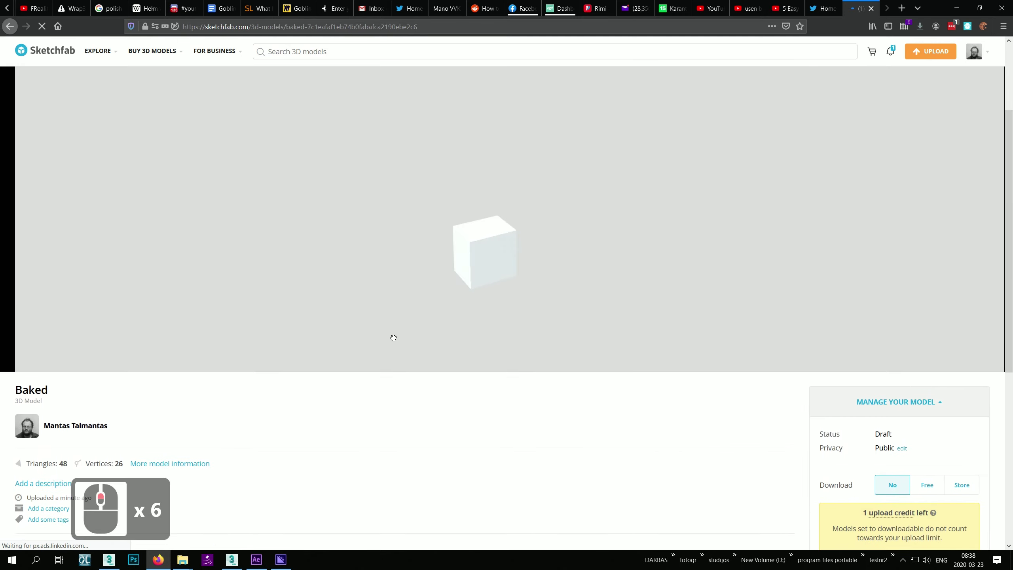
{"action": "middle_click_drag", "start_coordinate": [410, 333], "coordinate": [412, 333]}
{"action": "scroll", "coordinate": [411, 333], "scroll_direction": "down", "scroll_amount": 4}
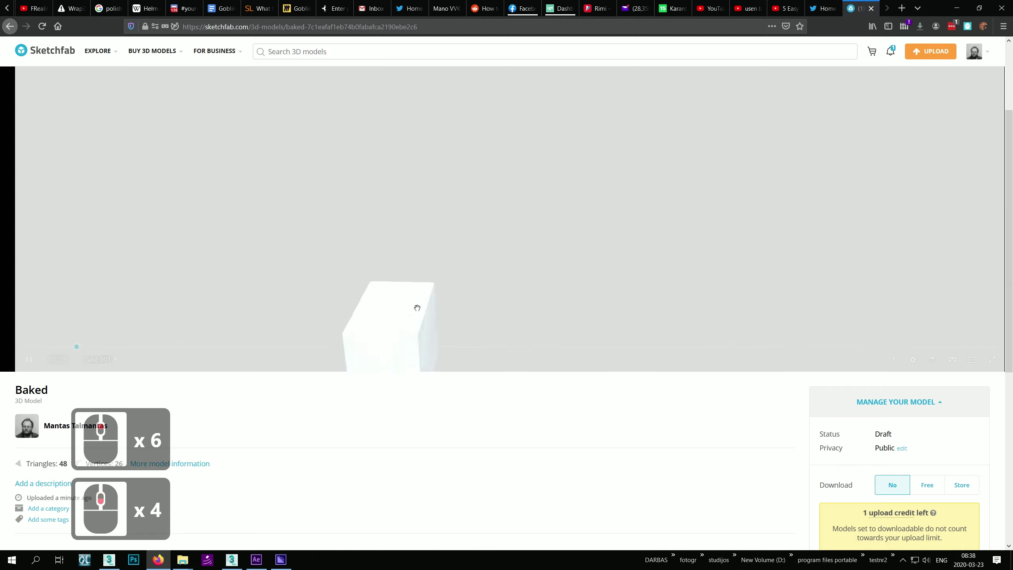
{"action": "left_click_drag", "start_coordinate": [414, 305], "coordinate": [431, 292]}
{"action": "middle_click_drag", "start_coordinate": [431, 292], "coordinate": [456, 203]}
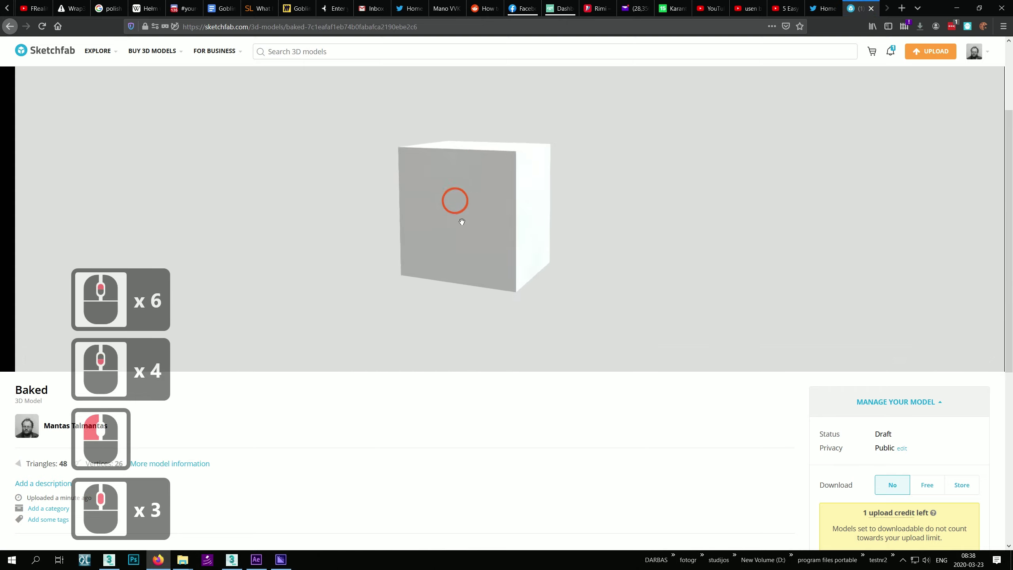
{"action": "scroll", "coordinate": [467, 230], "scroll_direction": "down", "scroll_amount": 1}
{"action": "left_click_drag", "start_coordinate": [475, 229], "coordinate": [191, 282]}
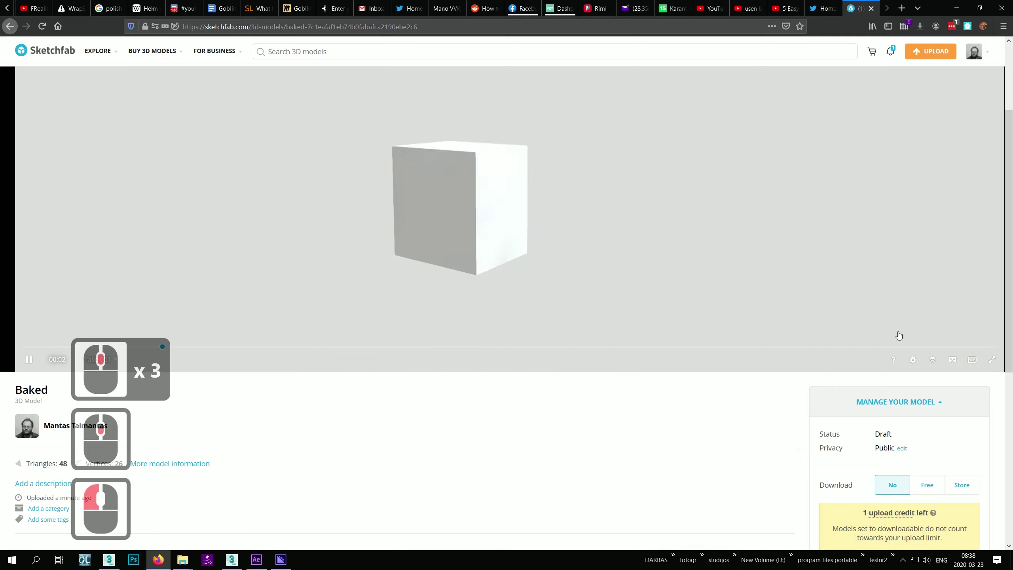
{"action": "left_click_drag", "start_coordinate": [1009, 217], "coordinate": [1012, 274]}
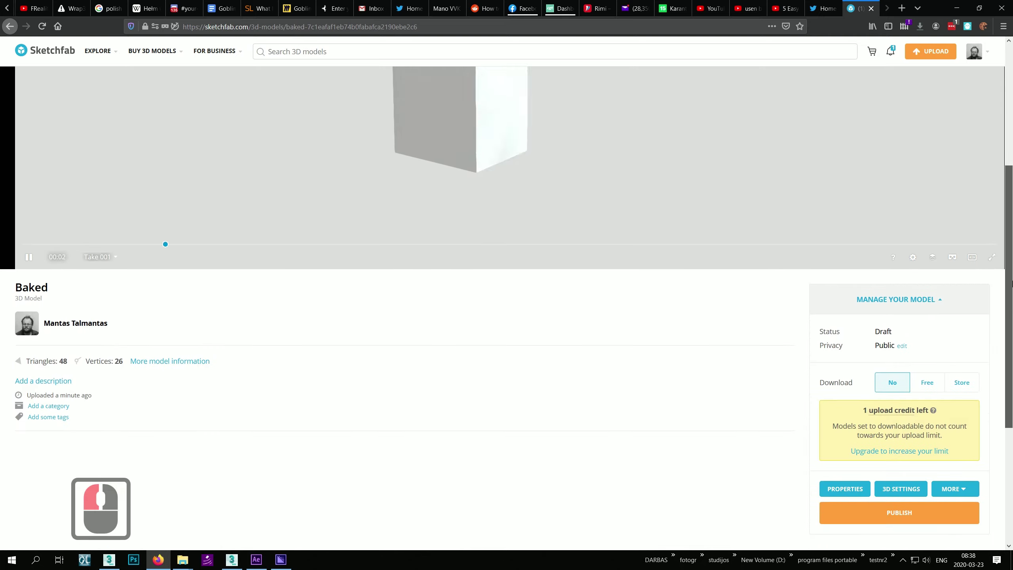
- Replace the Baked model's file with morph_flaf.fbx, keeping the existing model details, and continue to the model page
{"action": "left_click", "coordinate": [892, 488]}
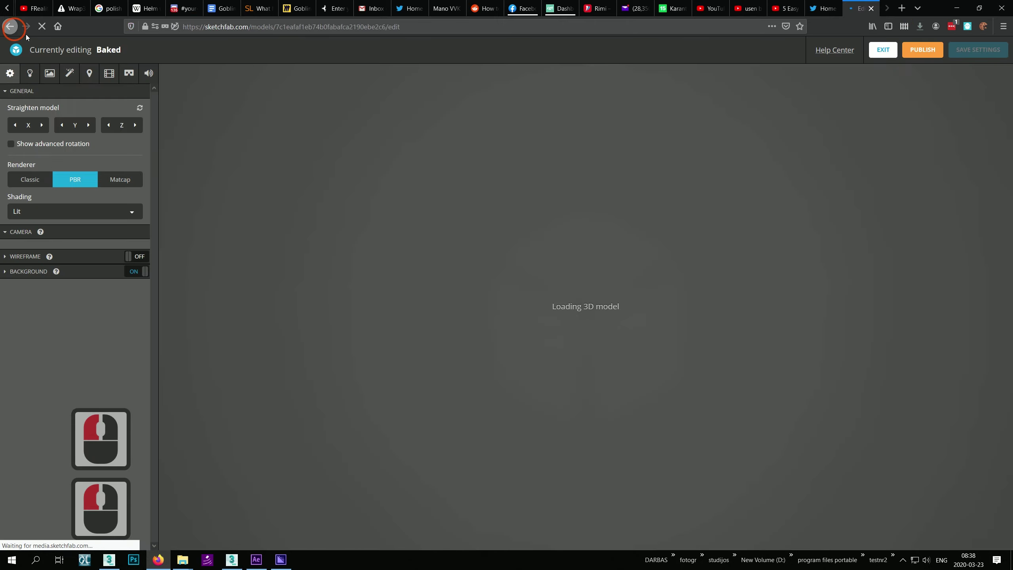
{"action": "left_click_drag", "start_coordinate": [997, 428], "coordinate": [1000, 240]}
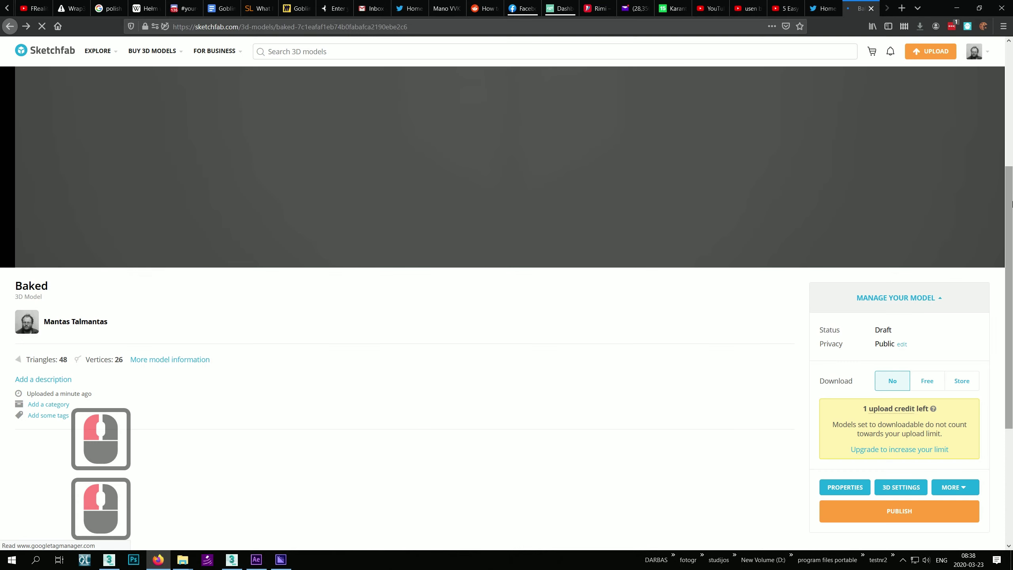
{"action": "scroll", "coordinate": [908, 414], "scroll_direction": "down", "scroll_amount": 2}
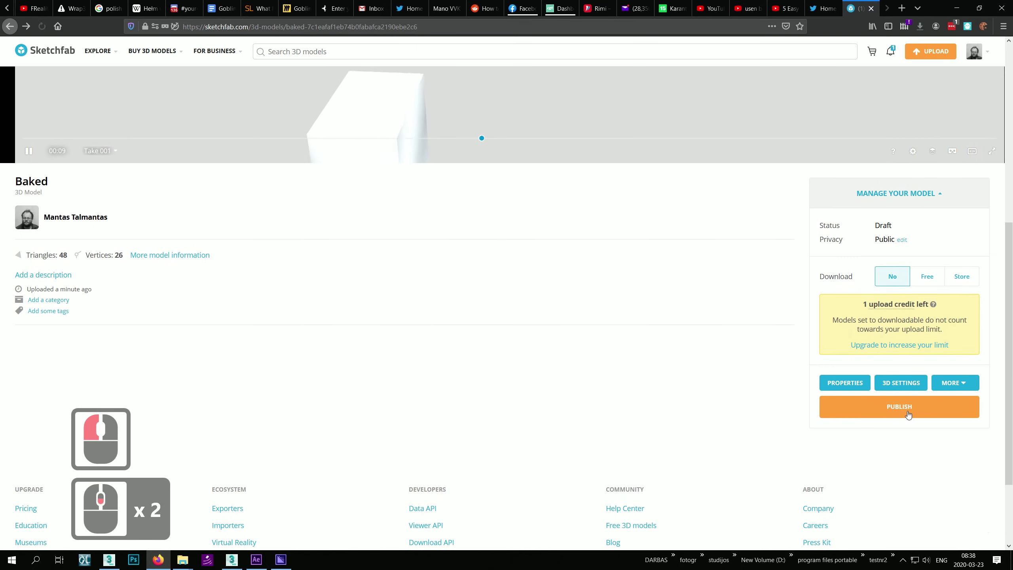
{"action": "mouse_move", "coordinate": [955, 382]}
{"action": "left_click", "coordinate": [949, 400]}
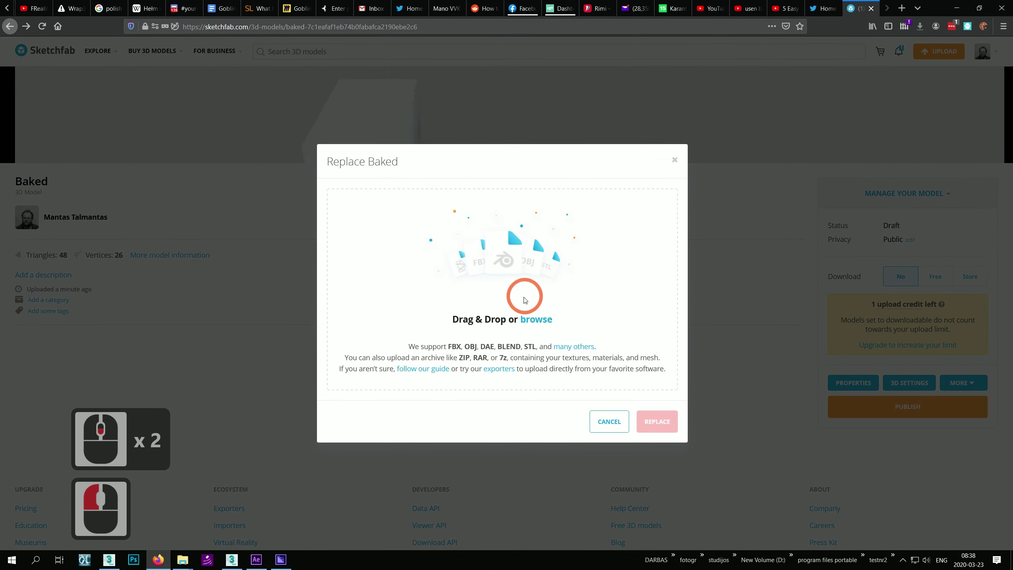
{"action": "left_click", "coordinate": [525, 315]}
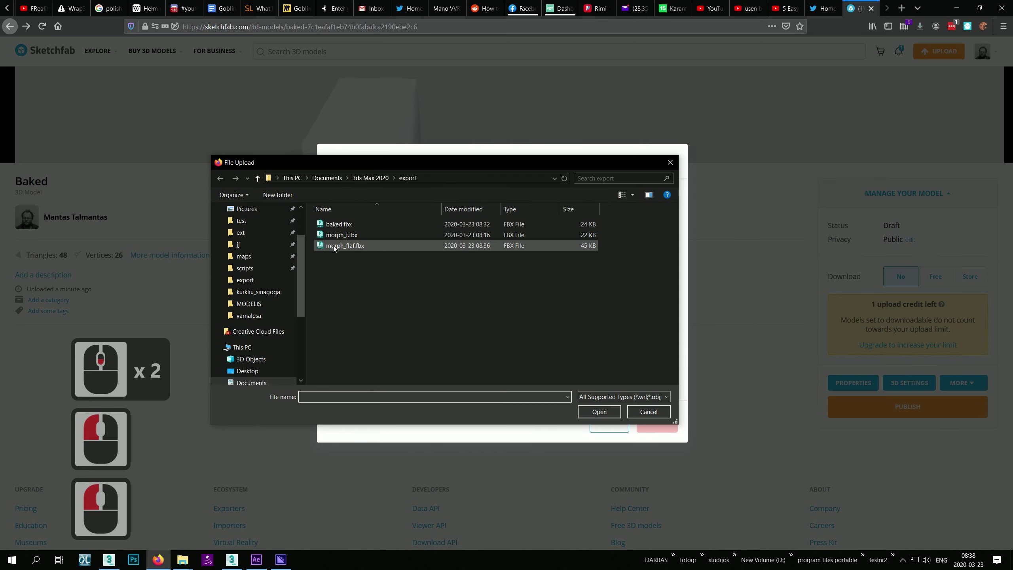
{"action": "left_click", "coordinate": [333, 246]}
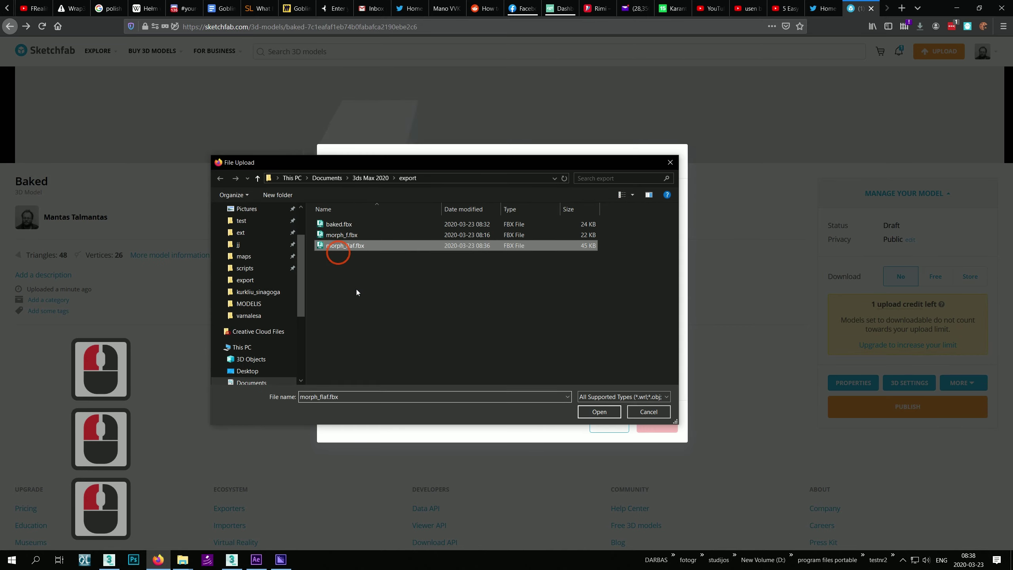
{"action": "left_click", "coordinate": [585, 417]}
{"action": "left_click", "coordinate": [663, 366]}
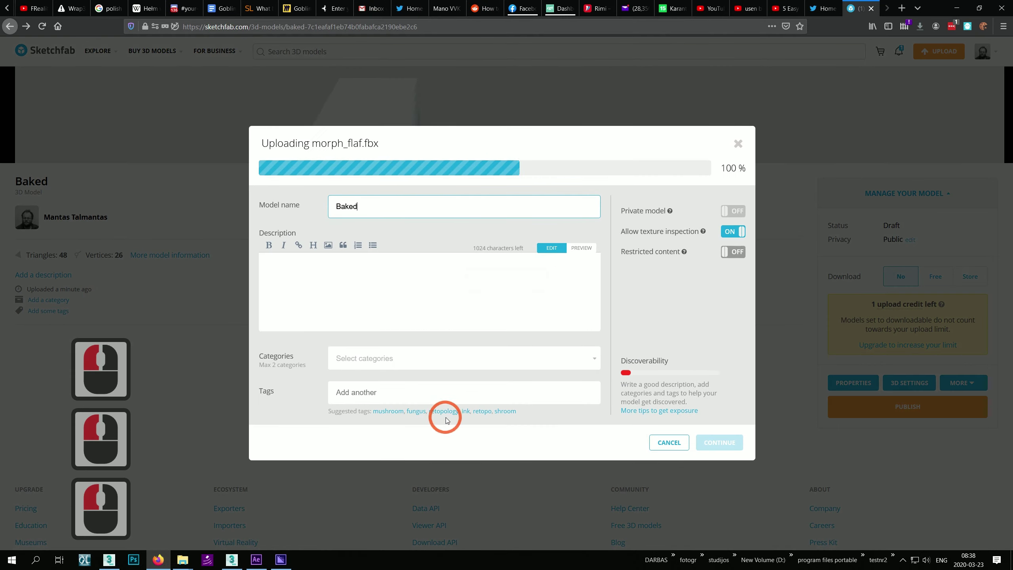
{"action": "left_click", "coordinate": [720, 418]}
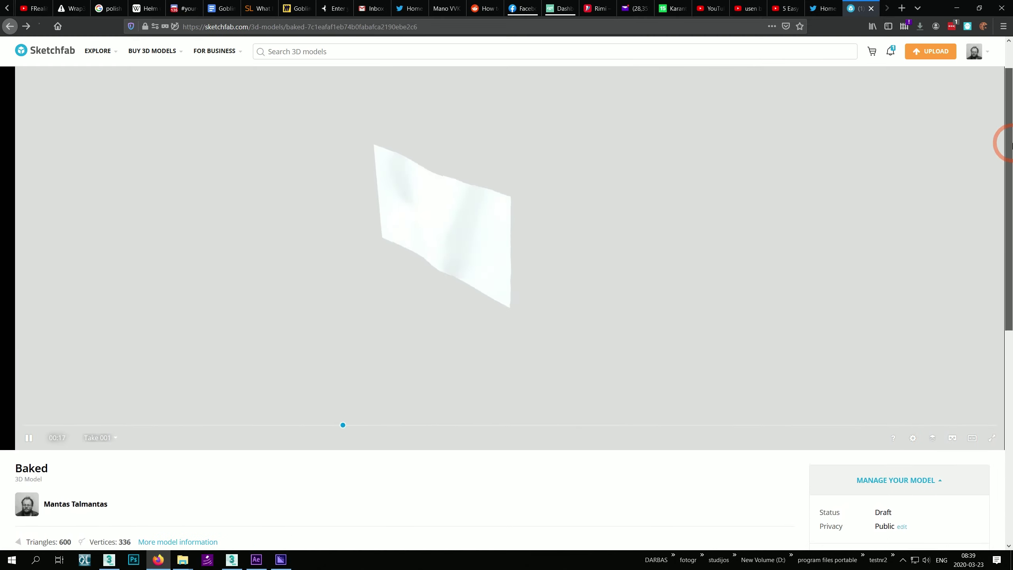
- Examine the flag's morph animation in the 3D viewer from several angles and zoom levels
{"action": "scroll", "coordinate": [468, 308], "scroll_direction": "up", "scroll_amount": 2}
{"action": "left_click_drag", "start_coordinate": [470, 303], "coordinate": [287, 241]}
{"action": "scroll", "coordinate": [334, 329], "scroll_direction": "down", "scroll_amount": 3}
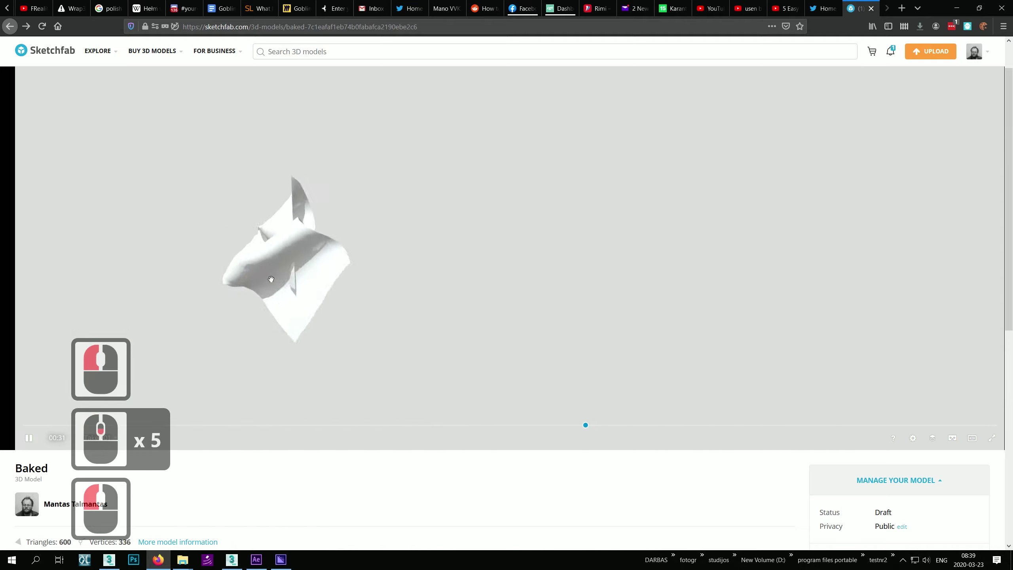
{"action": "left_click_drag", "start_coordinate": [328, 284], "coordinate": [1007, 294]}
- Re-upload the Baked model with morph_f.fbx as the replacement file and continue with the existing model details
{"action": "scroll", "coordinate": [988, 374], "scroll_direction": "down", "scroll_amount": 3}
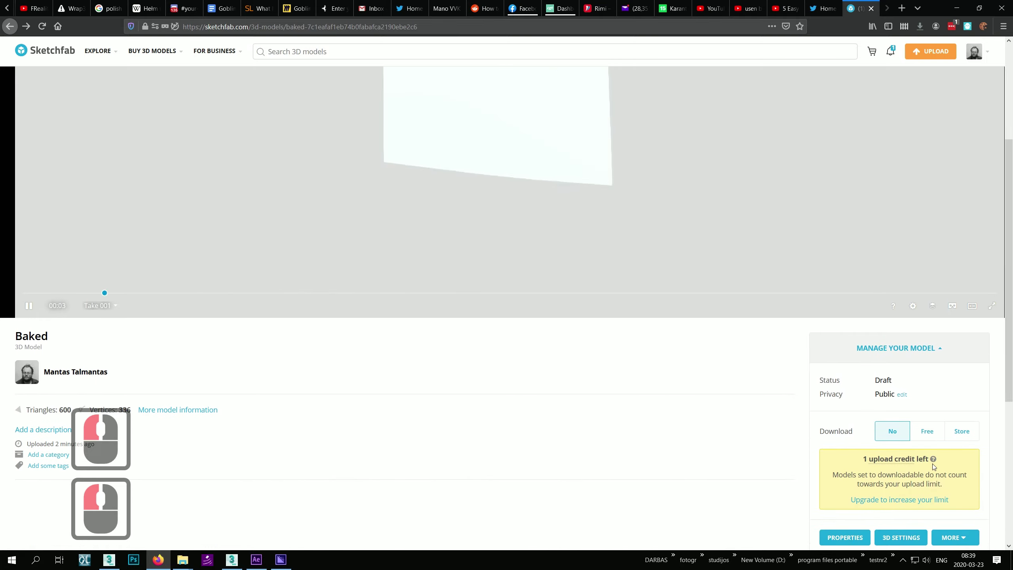
{"action": "left_click_drag", "start_coordinate": [1008, 363], "coordinate": [1008, 393]}
{"action": "left_click", "coordinate": [955, 480]}
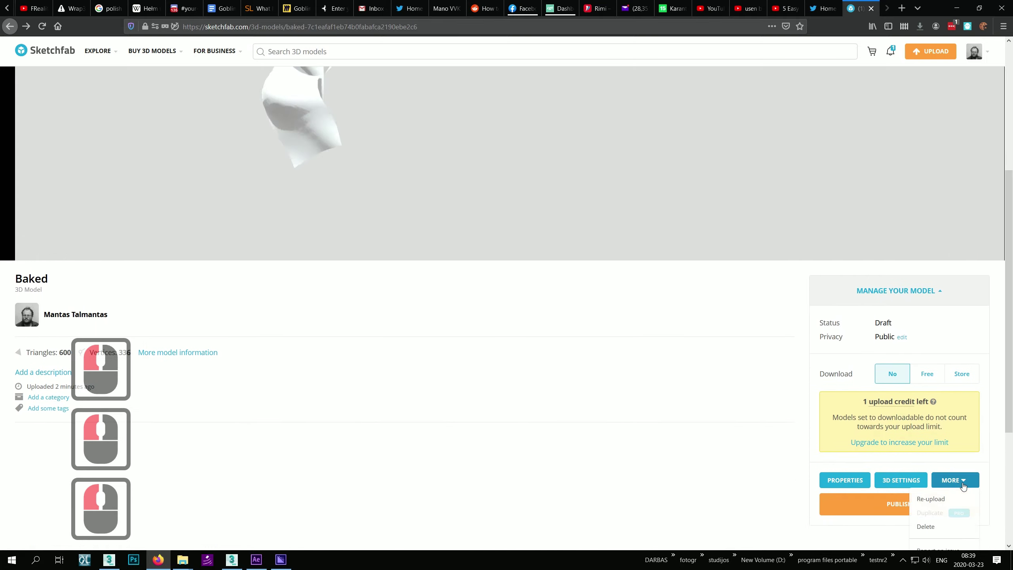
{"action": "left_click", "coordinate": [941, 503]}
{"action": "left_click", "coordinate": [536, 317]}
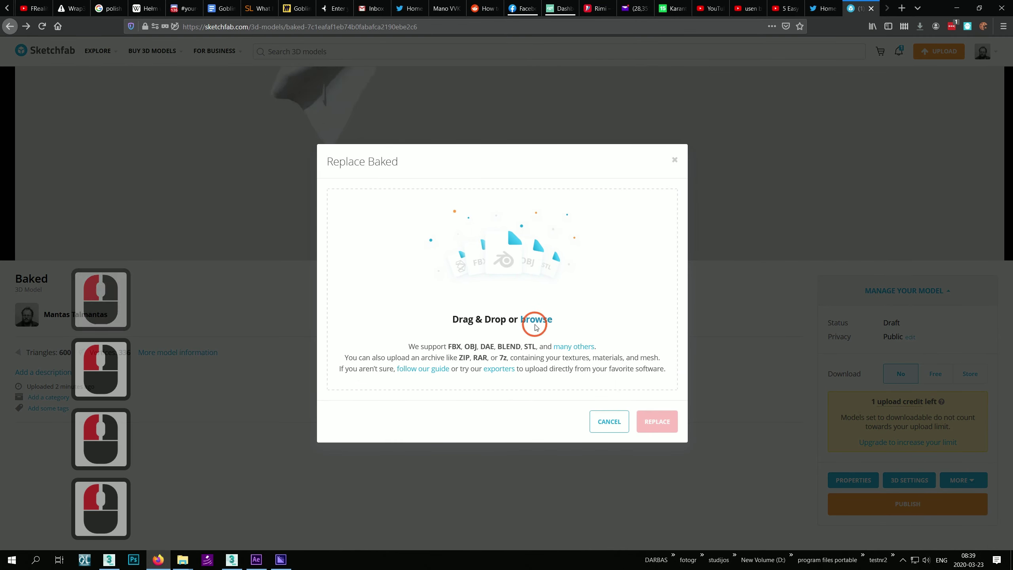
{"action": "left_click", "coordinate": [342, 234]}
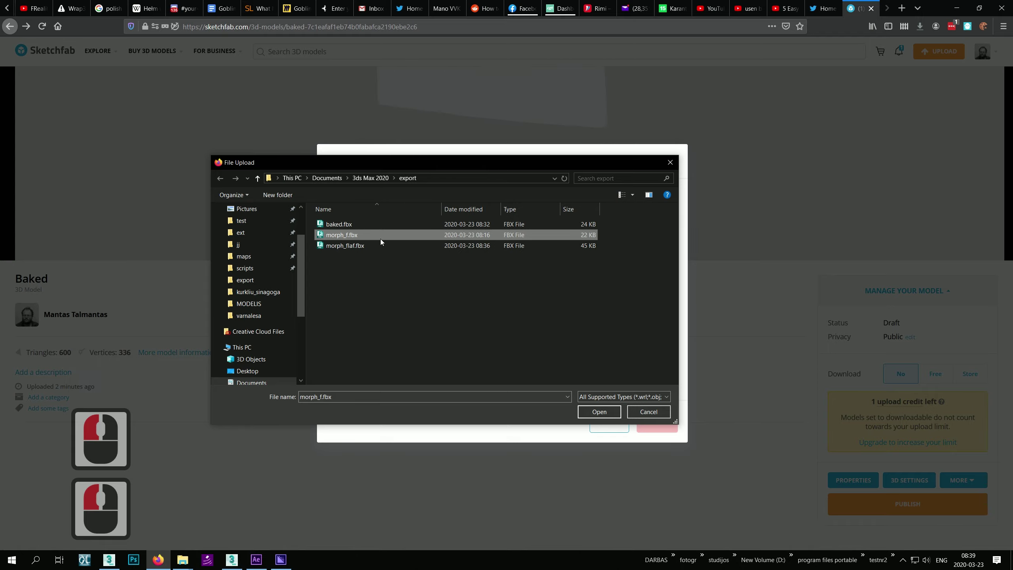
{"action": "left_click", "coordinate": [598, 412]}
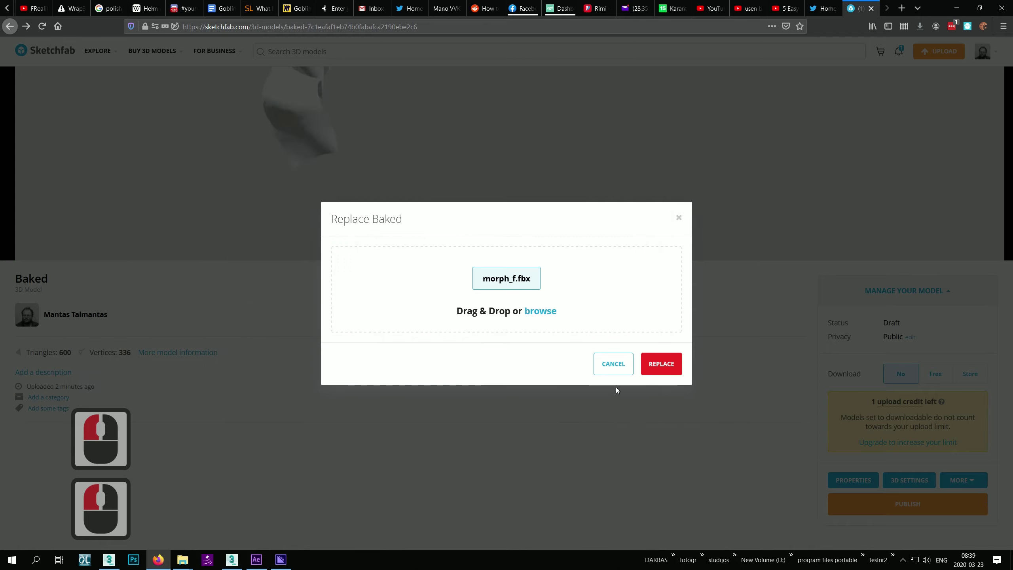
{"action": "left_click", "coordinate": [658, 365]}
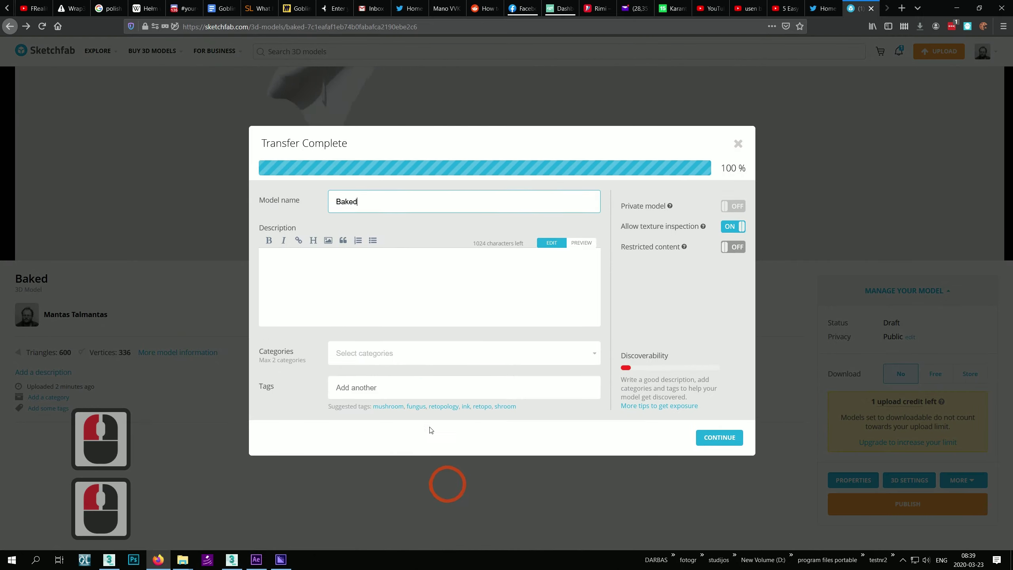
{"action": "left_click", "coordinate": [706, 420]}
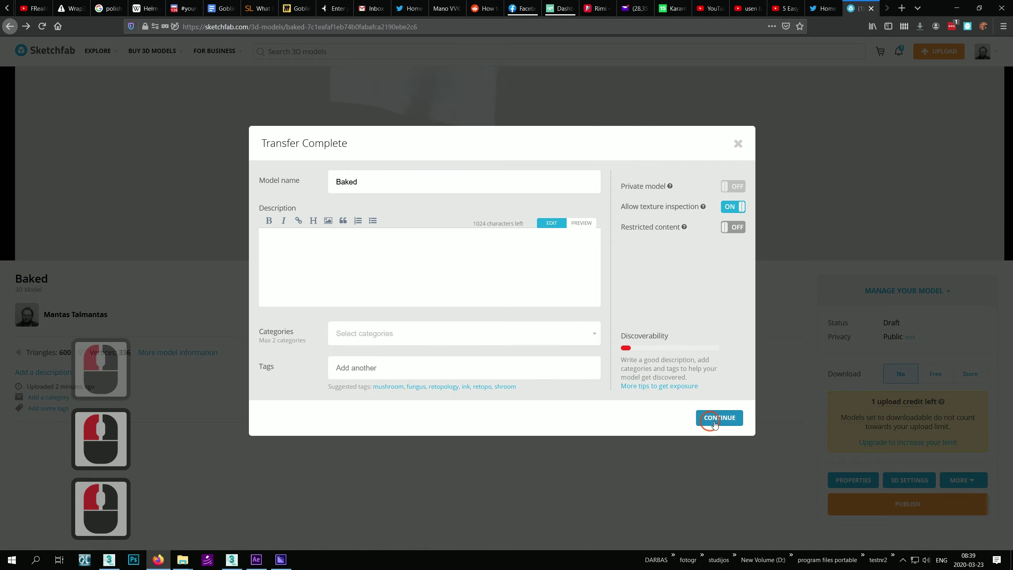